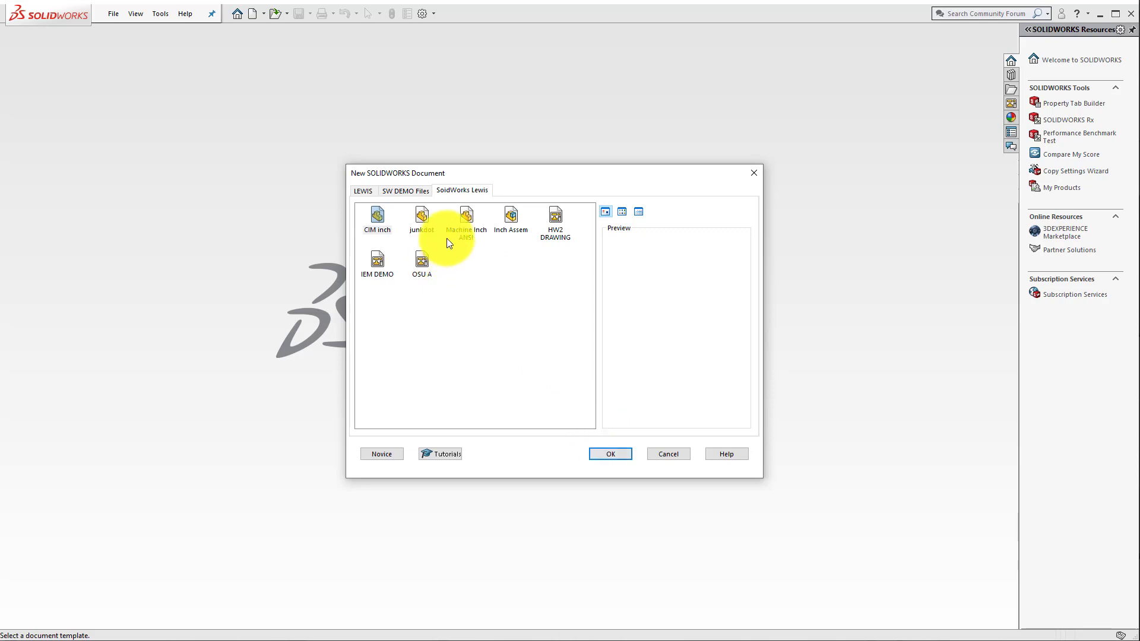
Step: Create a new part from the Machine Inch ANSI template and start a sketch on the Front Plane
left_click(462, 218)
left_click(604, 458)
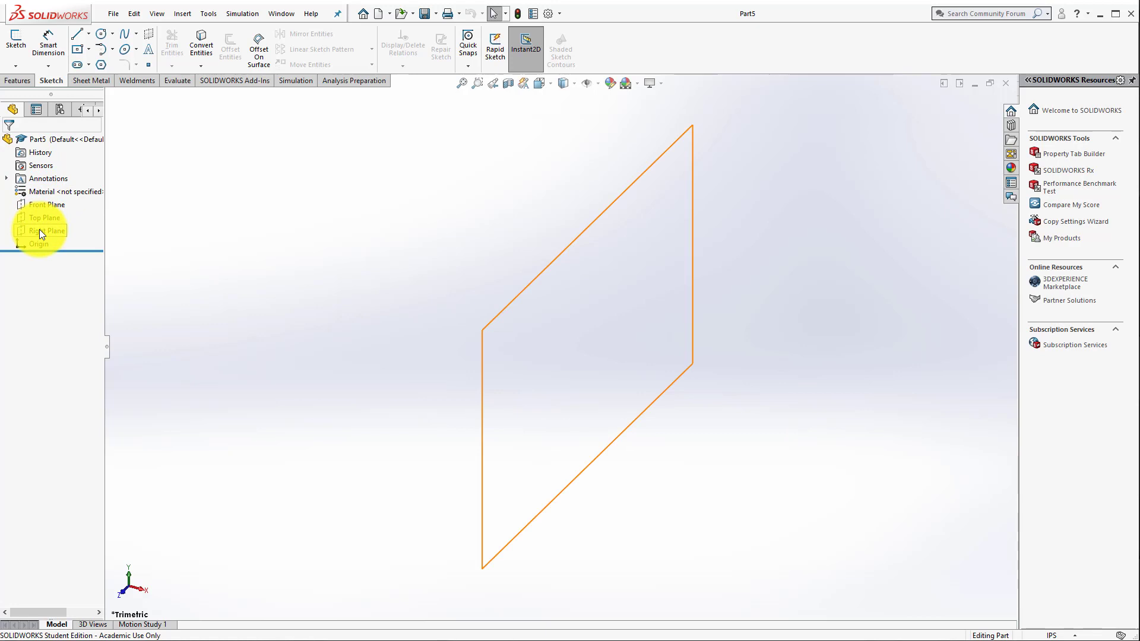
left_click(17, 40)
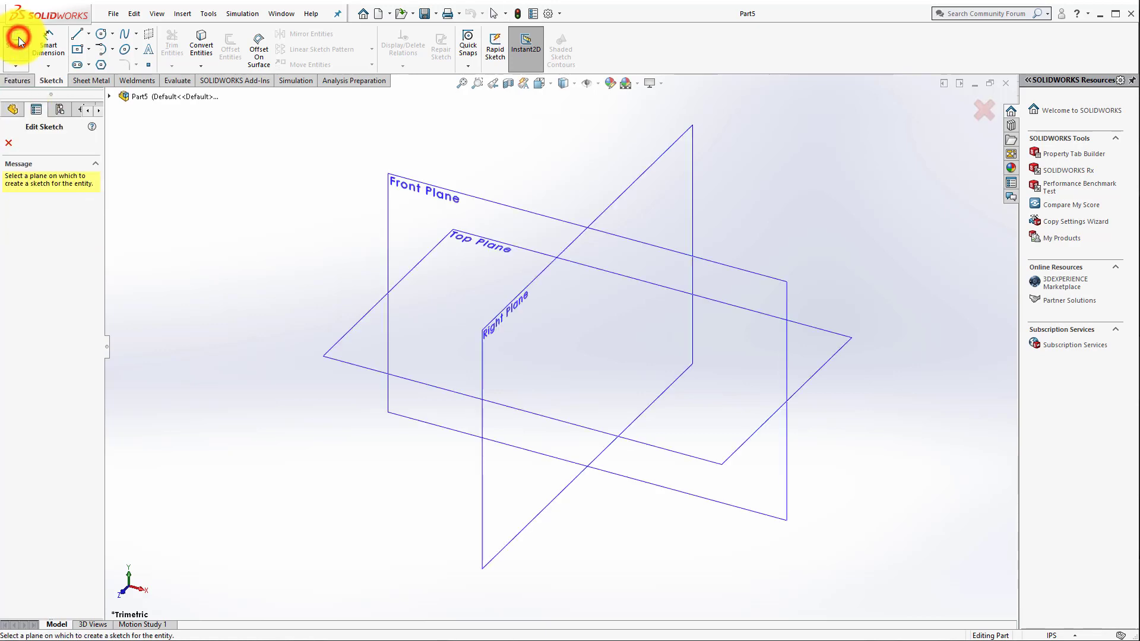
left_click(392, 218)
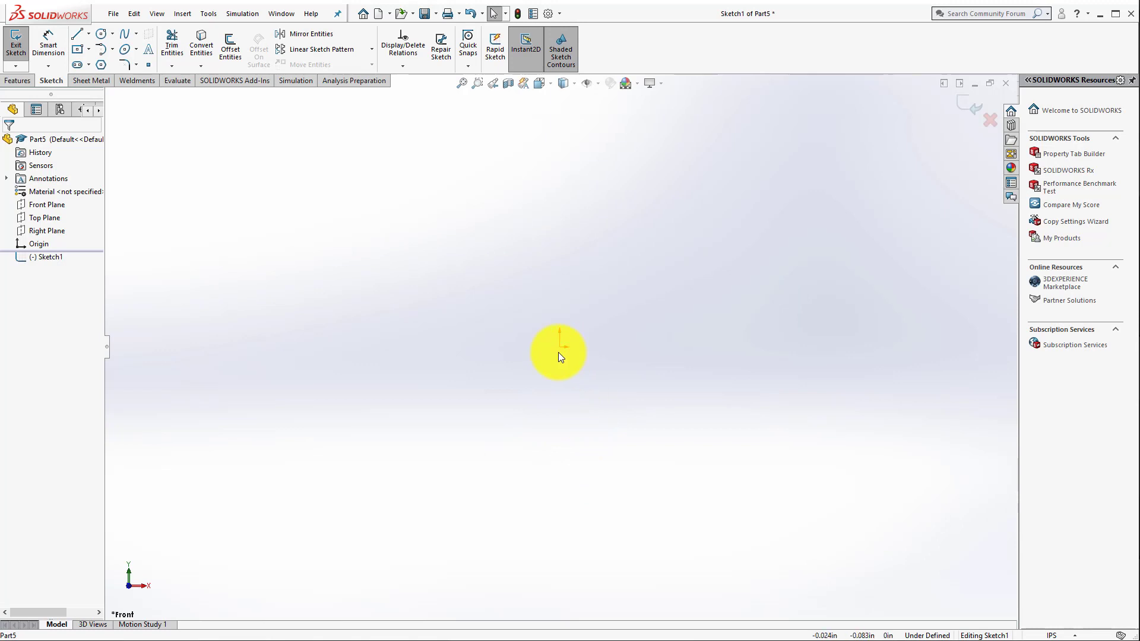
left_click(80, 33)
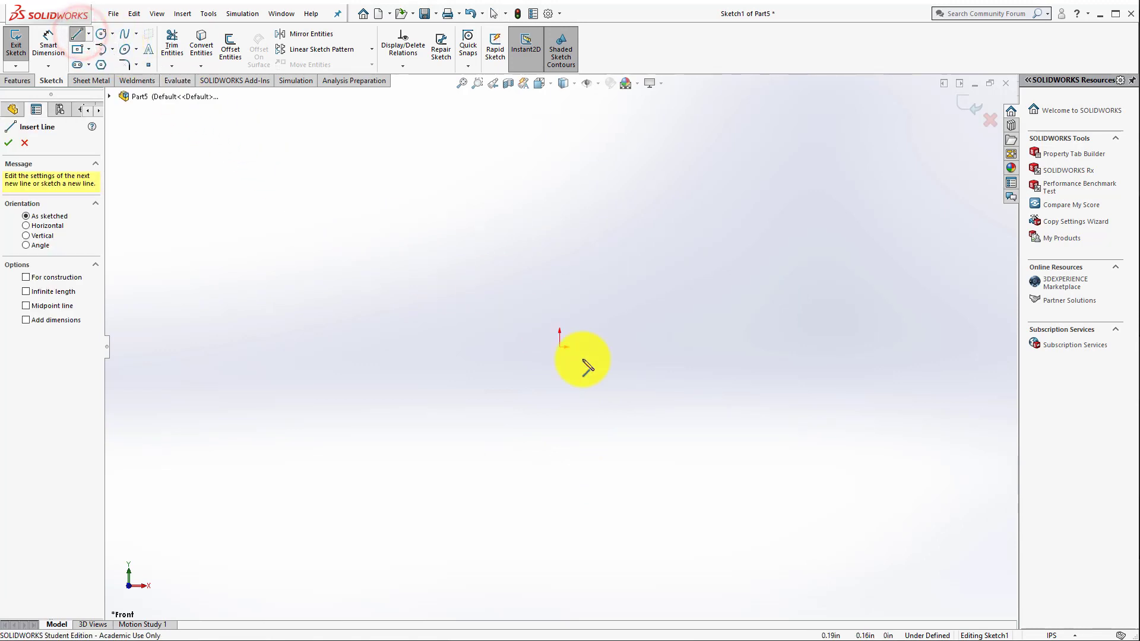
left_click(559, 348)
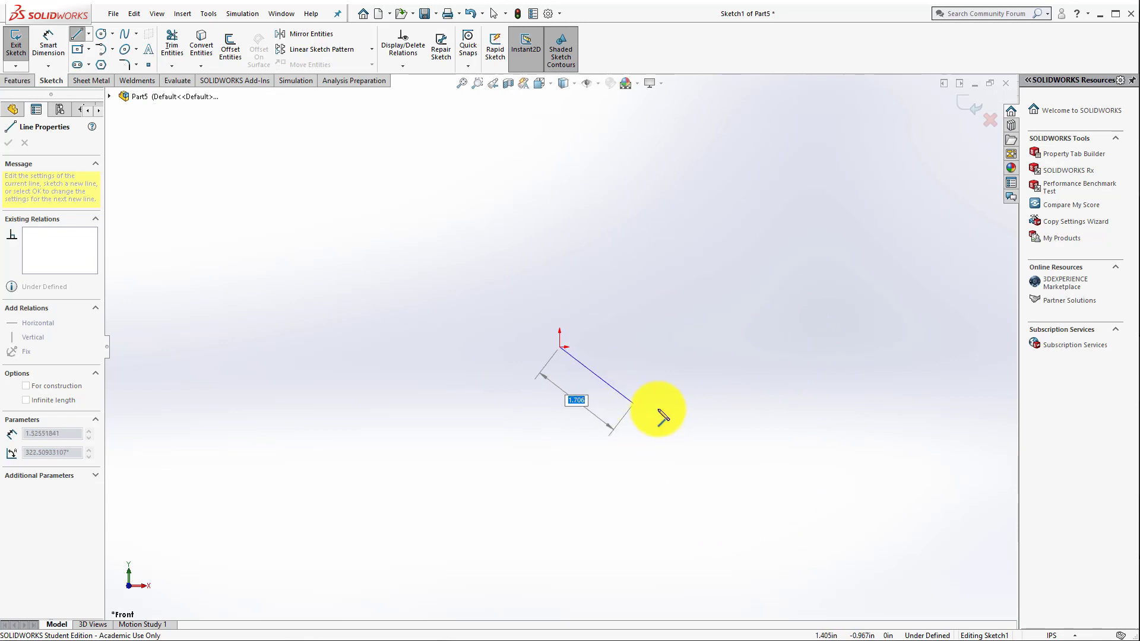
key("Escape")
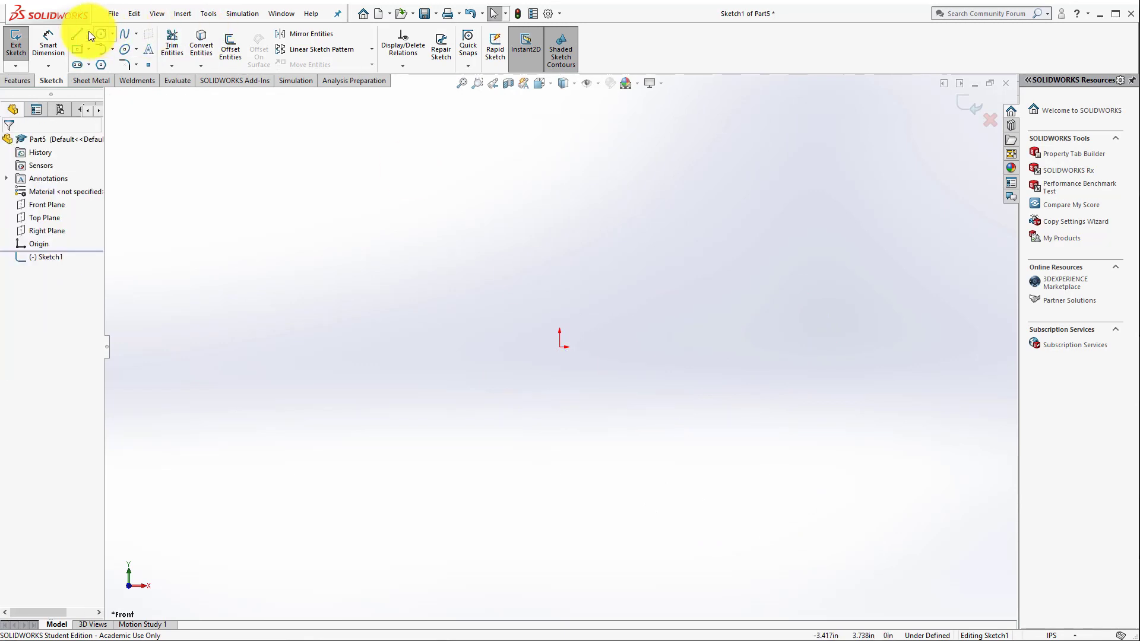
Step: Sketch a horizontal line about 3.74 in long, starting at the origin and extending in the positive X direction
left_click(70, 34)
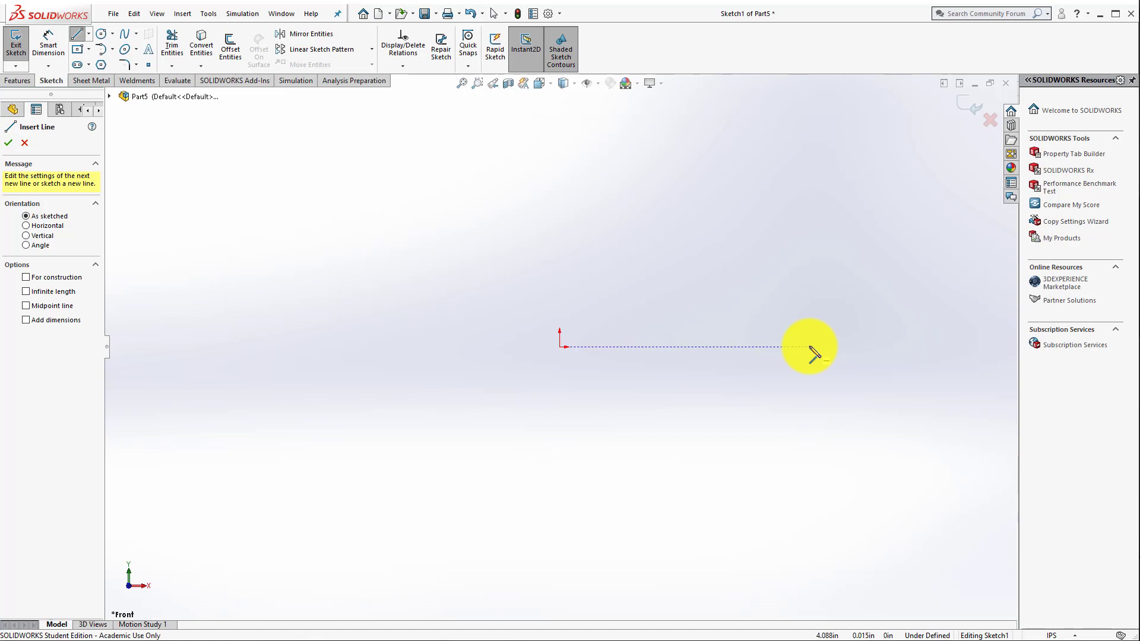
left_click(561, 347)
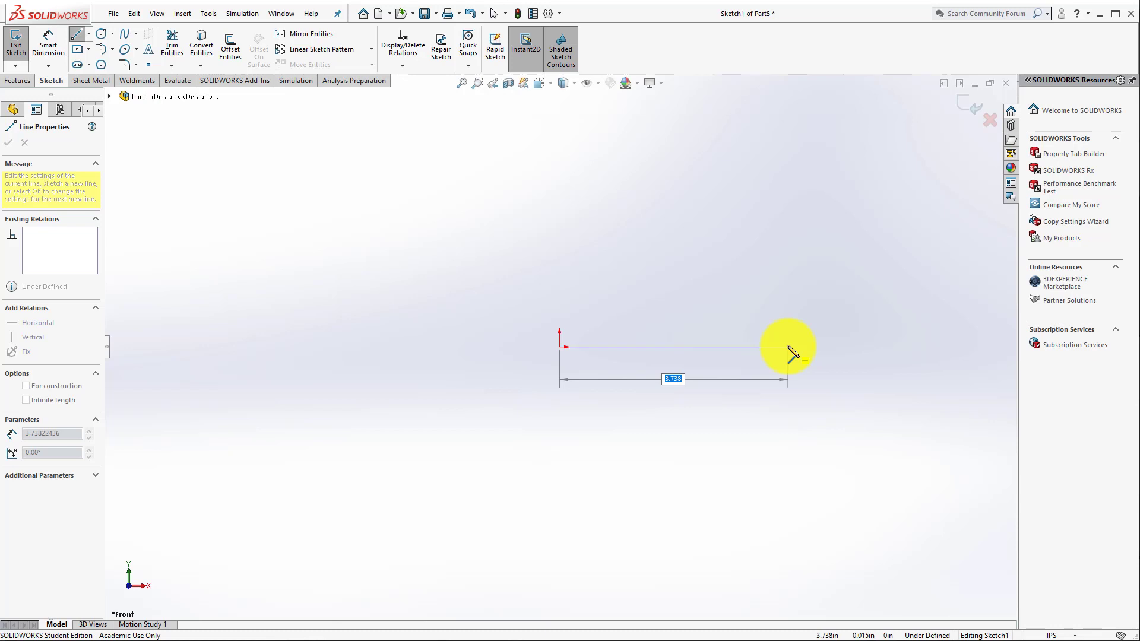
left_click(787, 346)
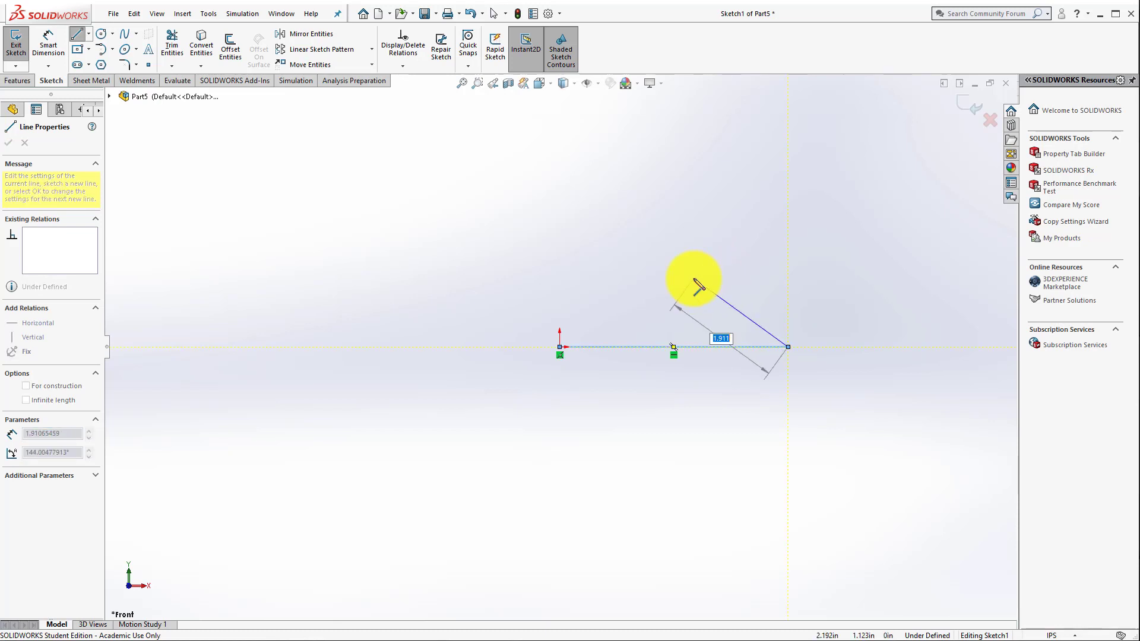
key("Escape")
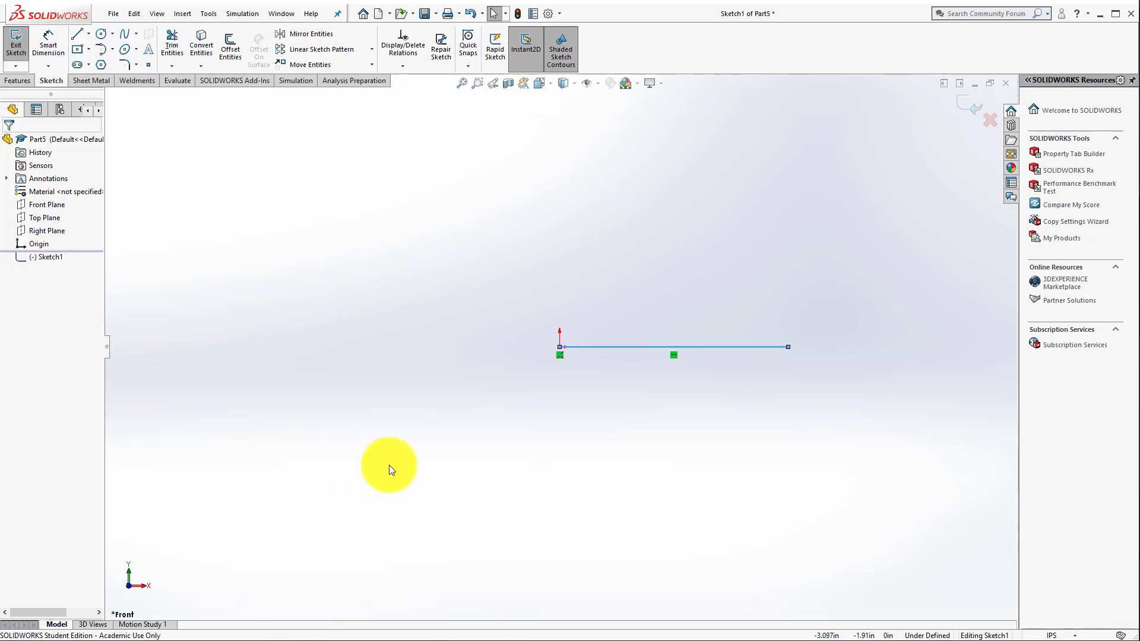
Step: Stretch the horizontal line to a length of about 4.67 in by moving its free endpoint, and check its properties
left_click(787, 347)
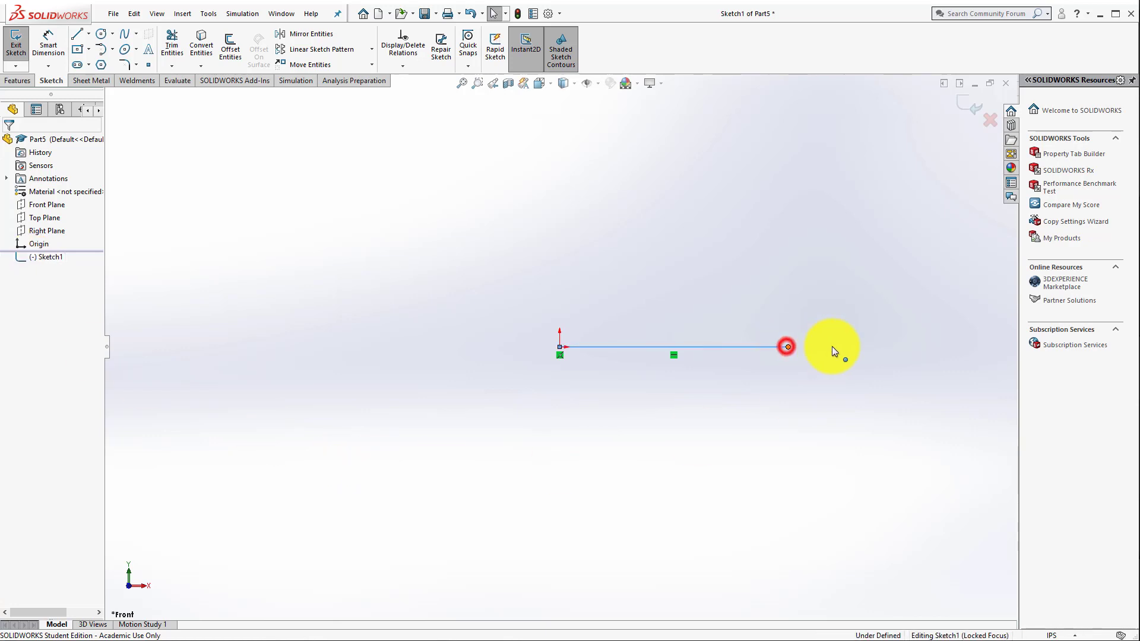
mouse_move(832, 347)
left_mouse_down()
mouse_move(879, 347)
mouse_move(789, 351)
mouse_move(846, 347)
left_mouse_up()
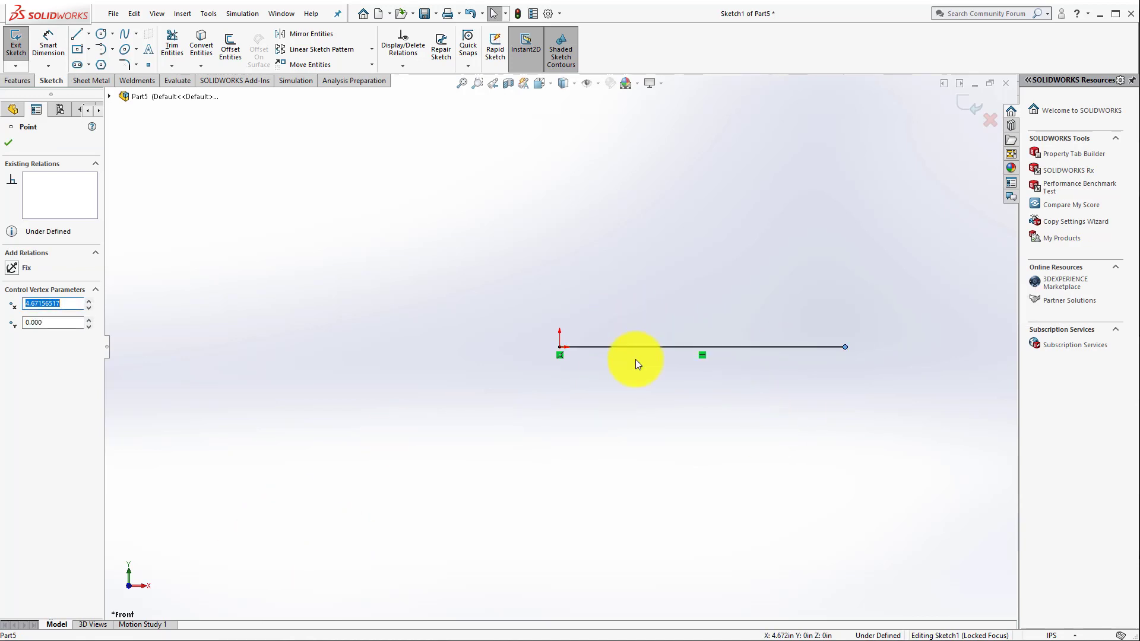
left_click(8, 142)
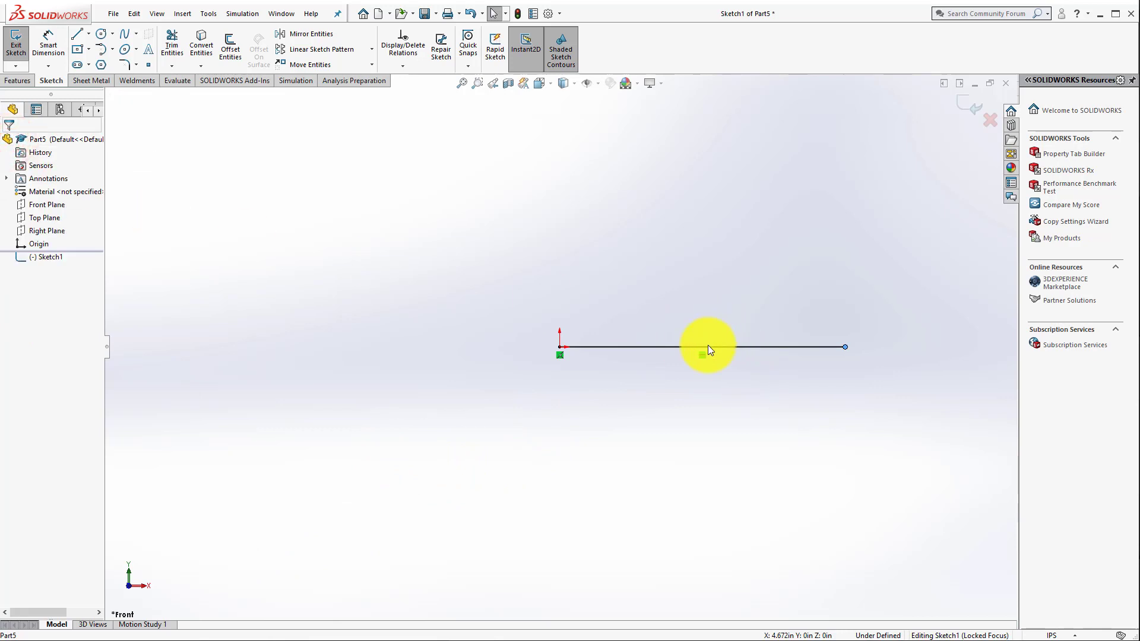
left_click(638, 347)
left_click(535, 401)
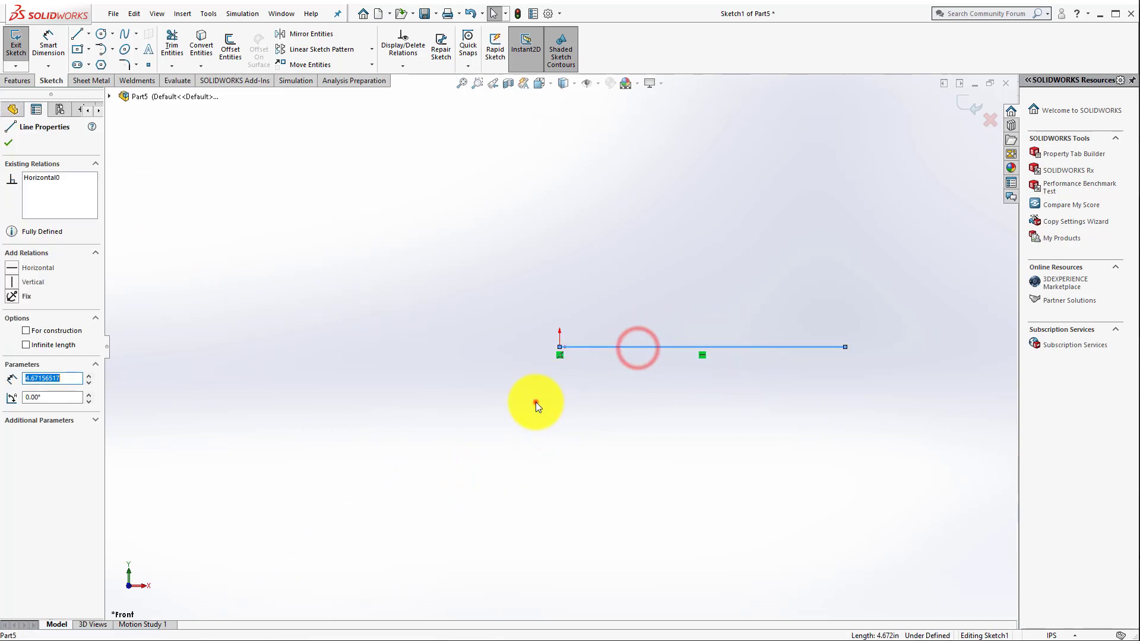
left_click(667, 346)
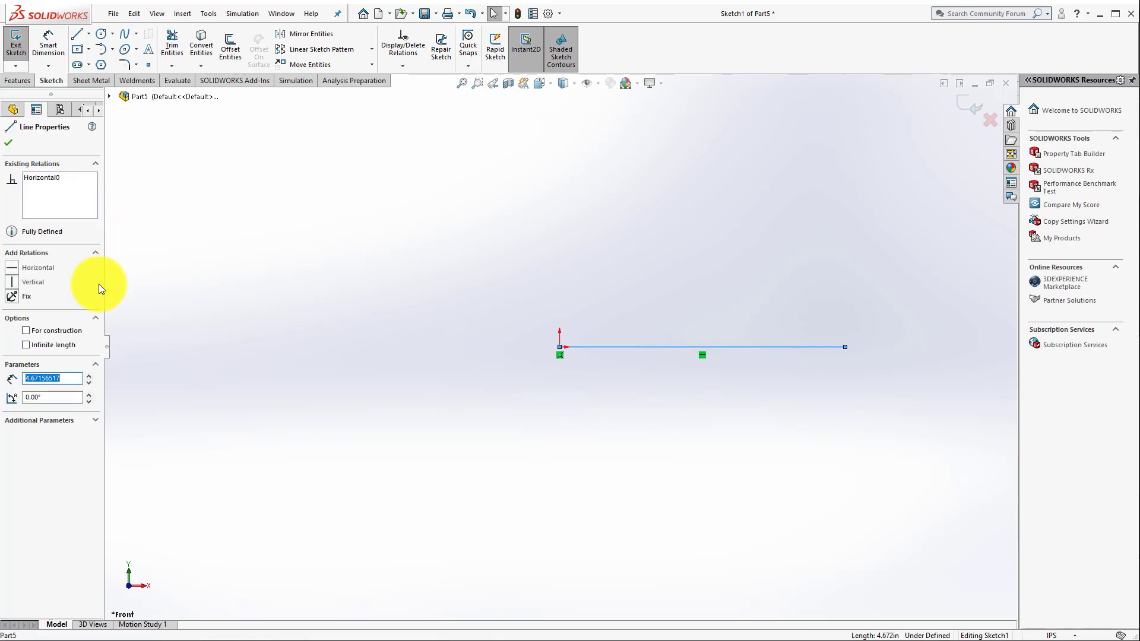
left_click(8, 143)
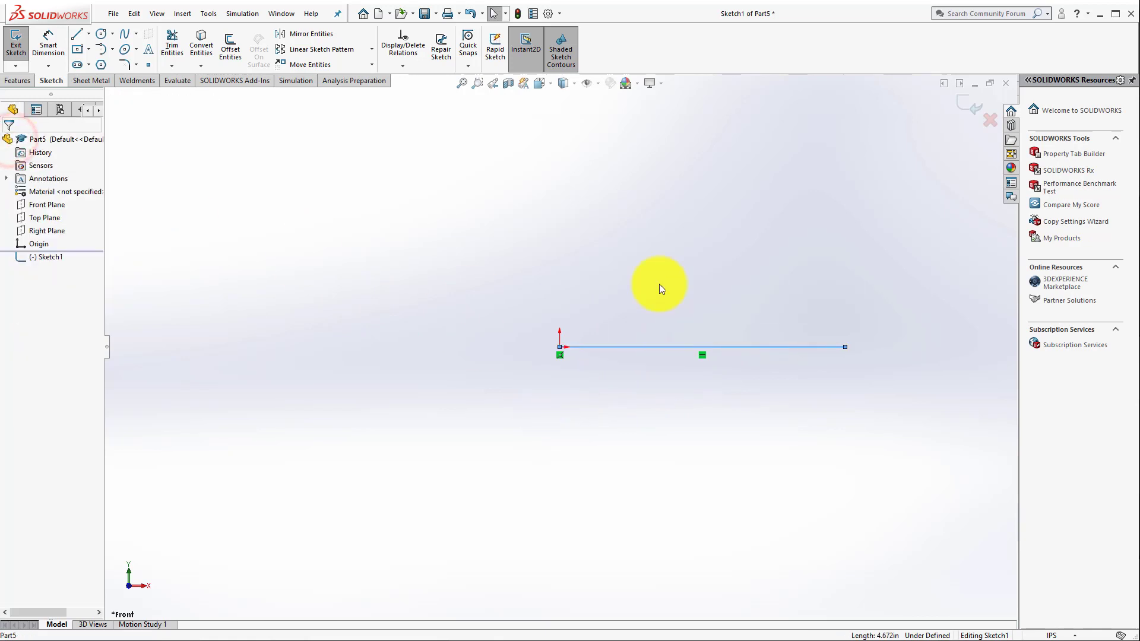
Step: Dimension the horizontal line's length above the line and enter 3 in as its value
left_click(38, 37)
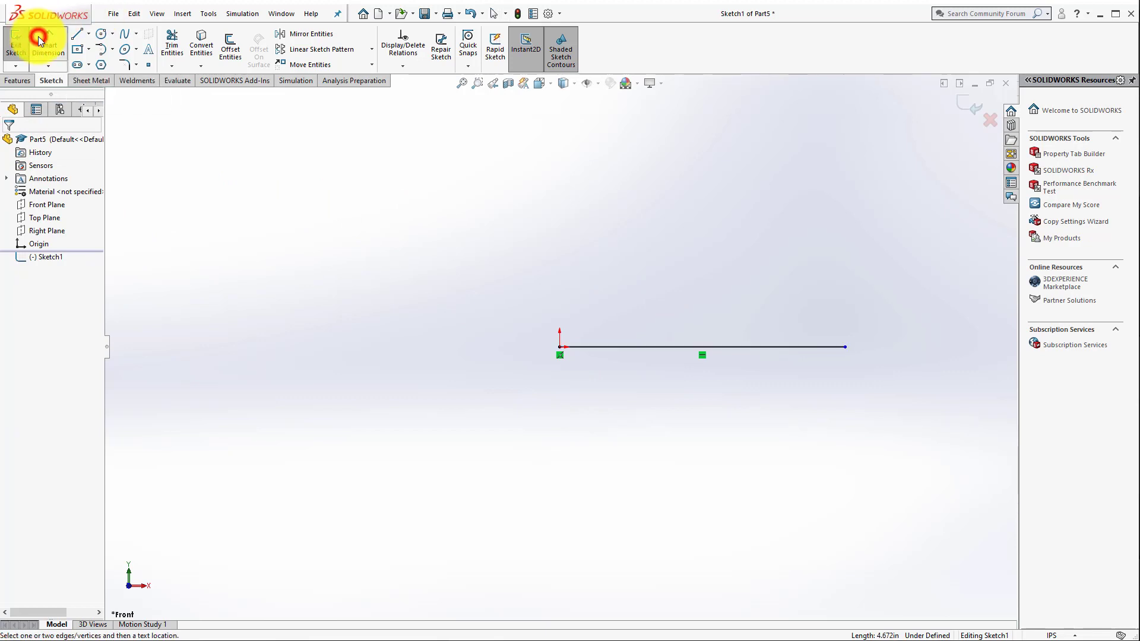
left_click(674, 347)
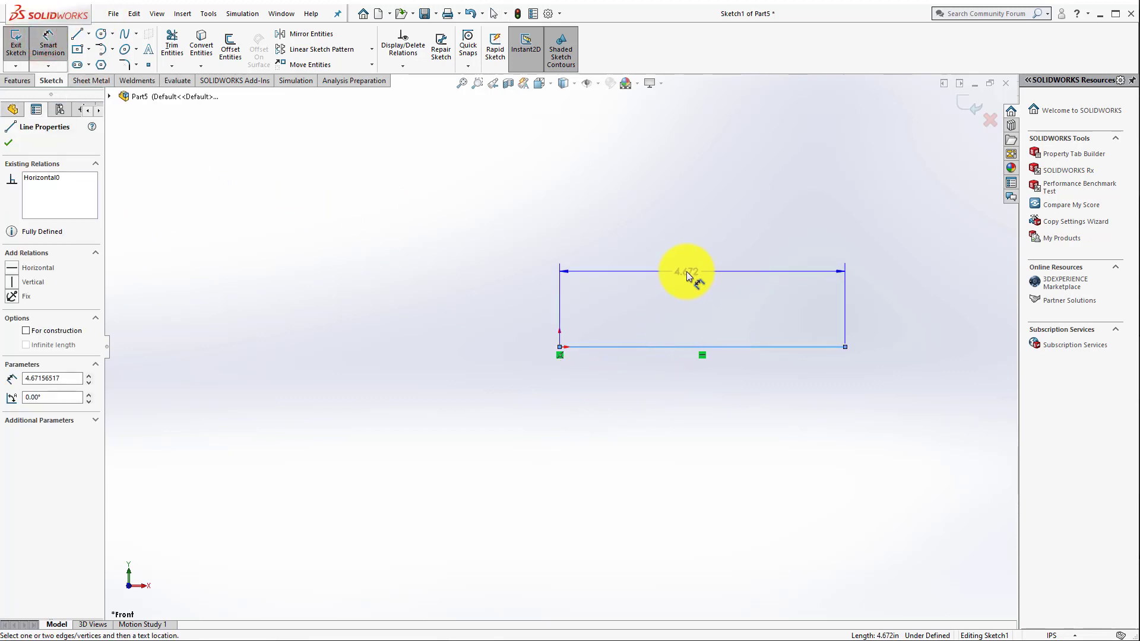
left_click(691, 273)
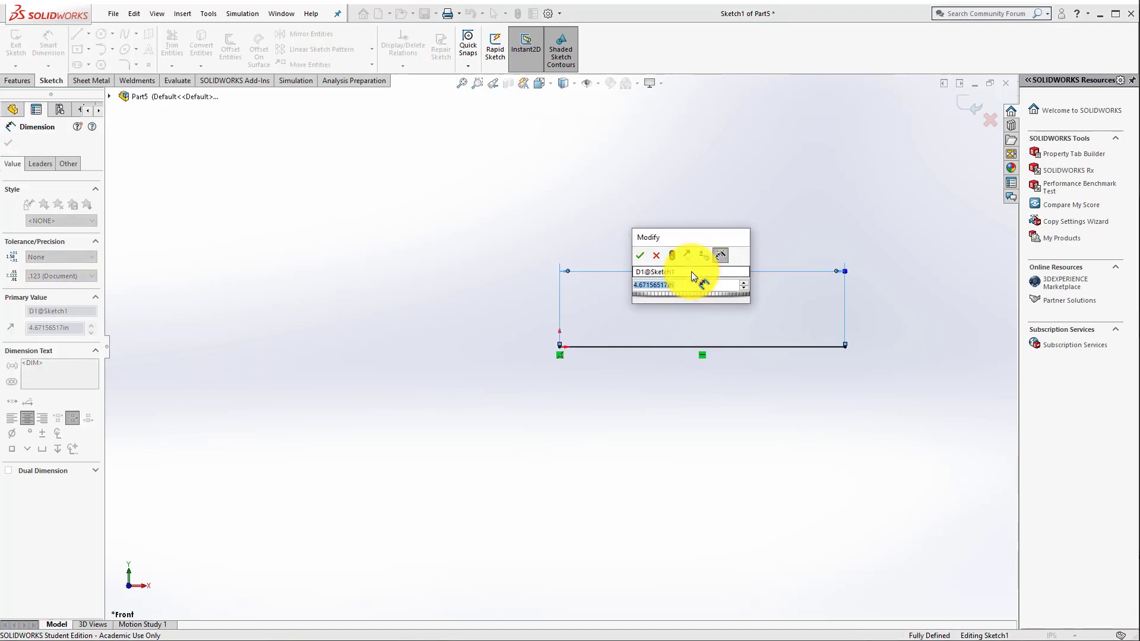
type("3")
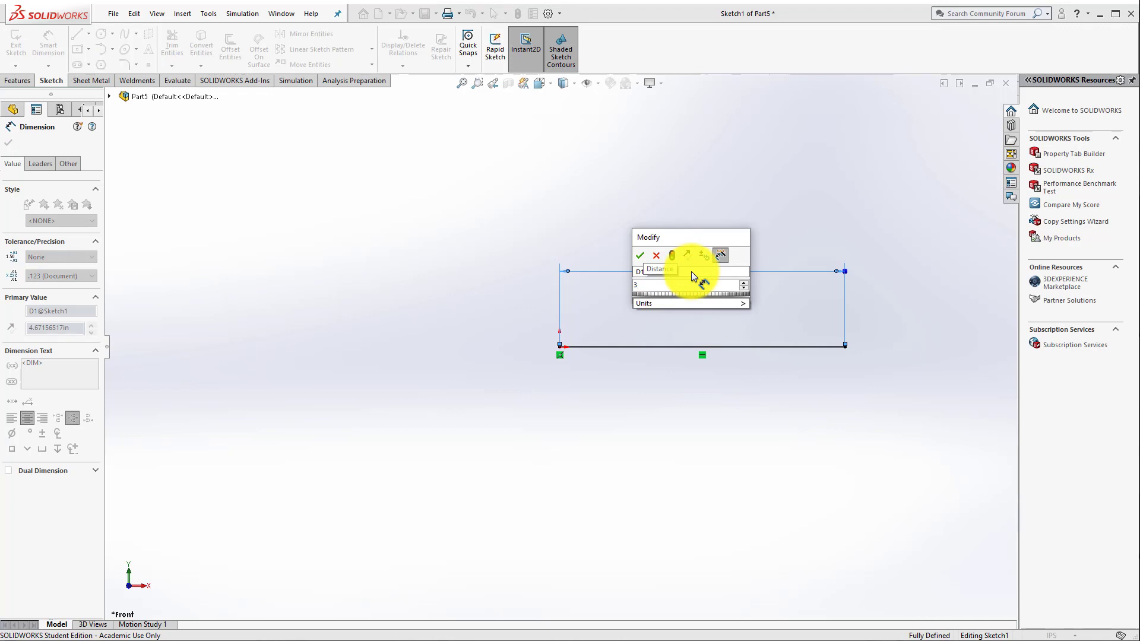
left_click(682, 285)
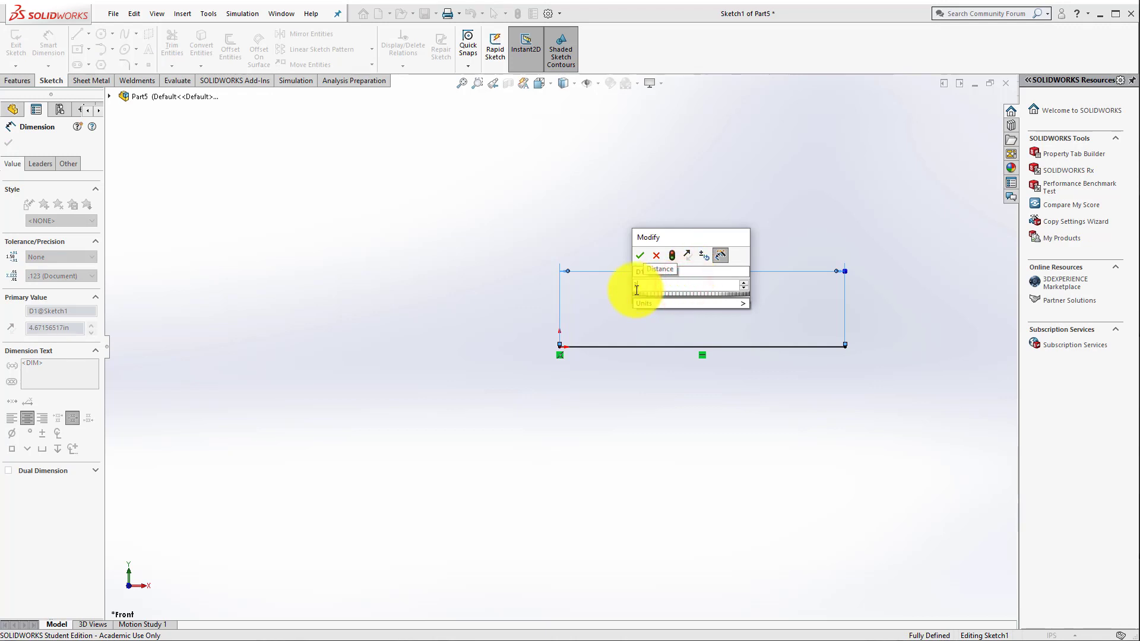
mouse_move(642, 297)
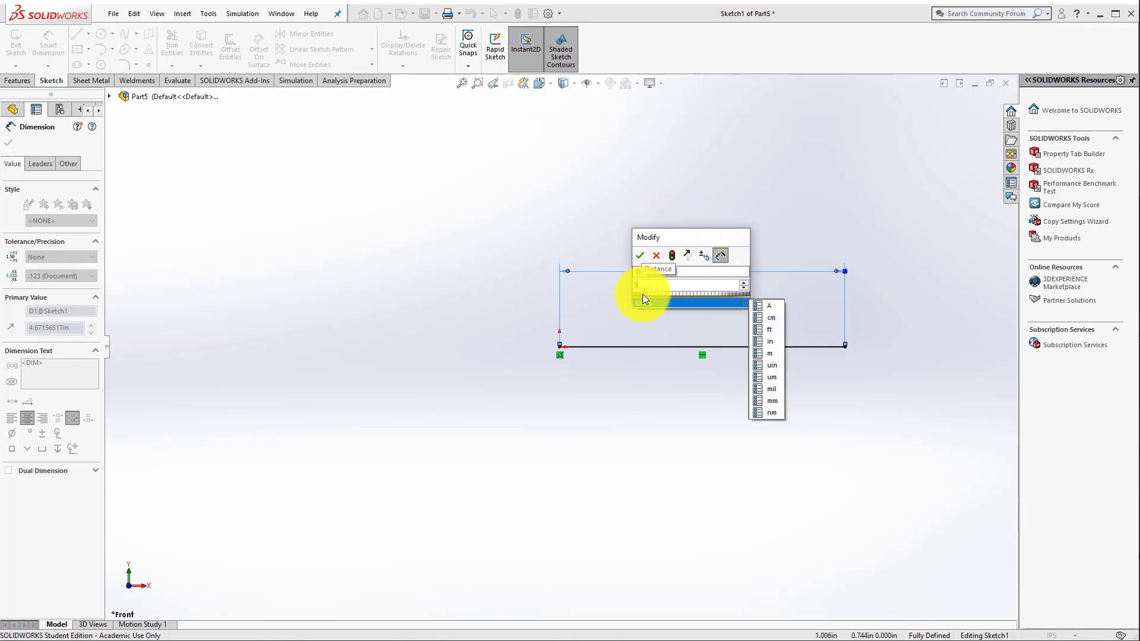
type("3")
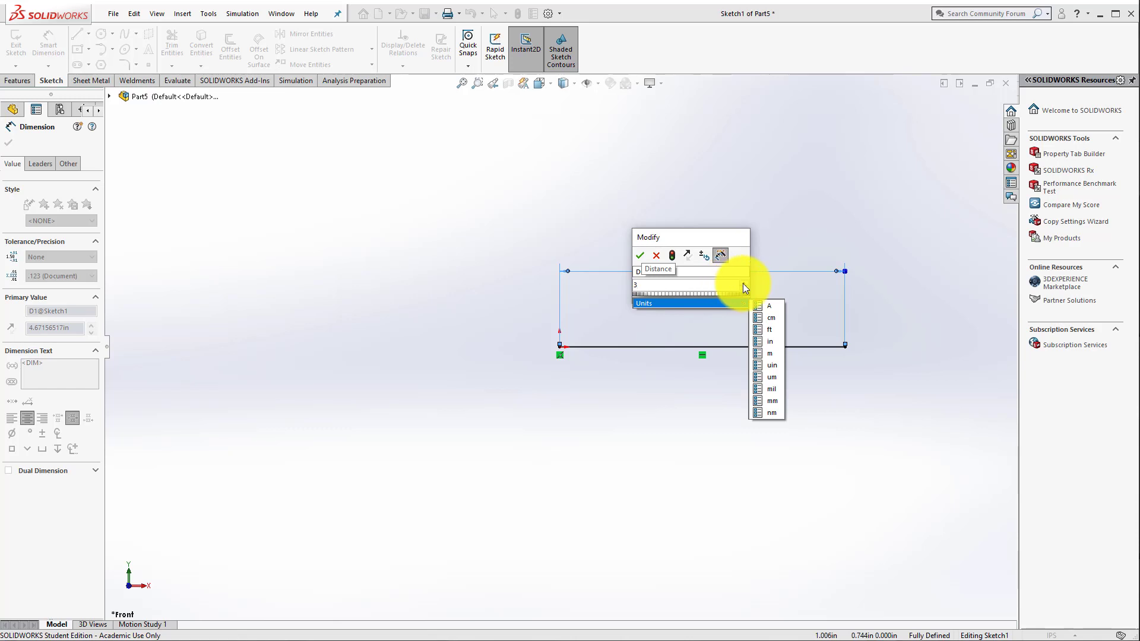
Step: Try adjusting the line's length value in increments and with the thumbwheel
left_click(742, 283)
left_click(742, 283)
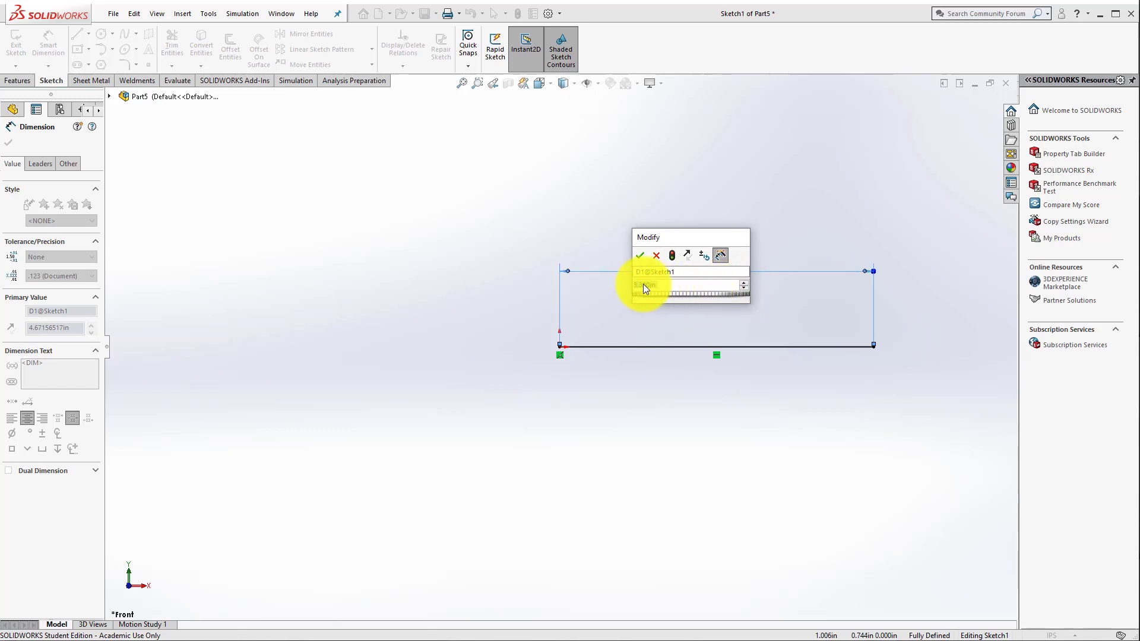
left_click(700, 294)
mouse_move(699, 293)
left_mouse_down()
mouse_move(681, 293)
mouse_move(694, 293)
left_mouse_up()
left_click(743, 282)
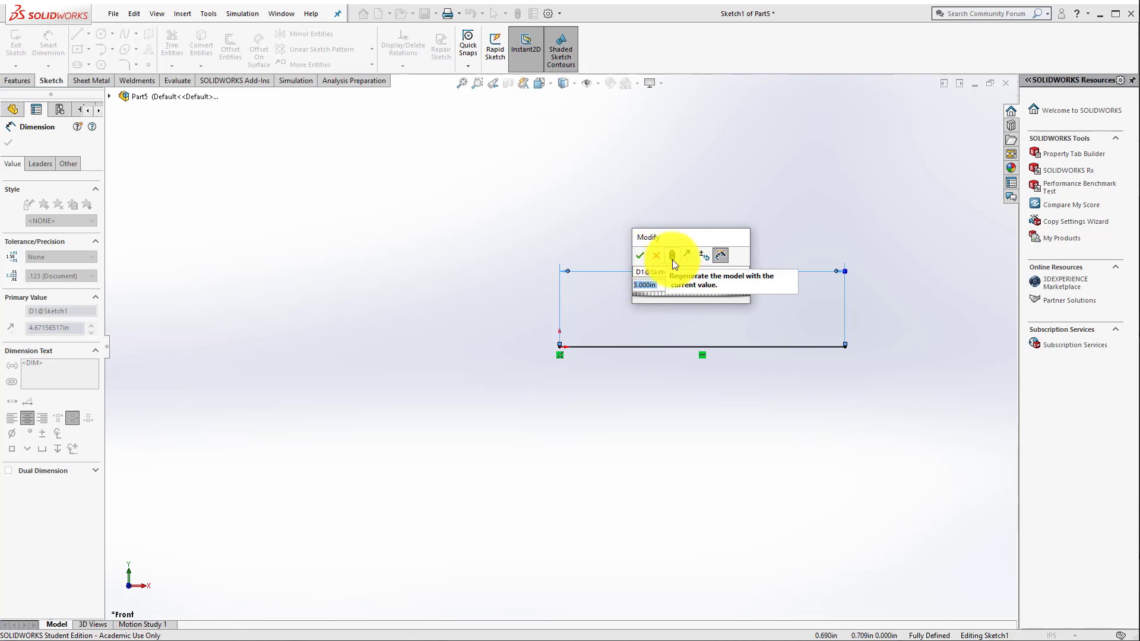
Step: Check the dimension's reverse-sense and increment options, and accept 3 in as the line's length
left_click(687, 259)
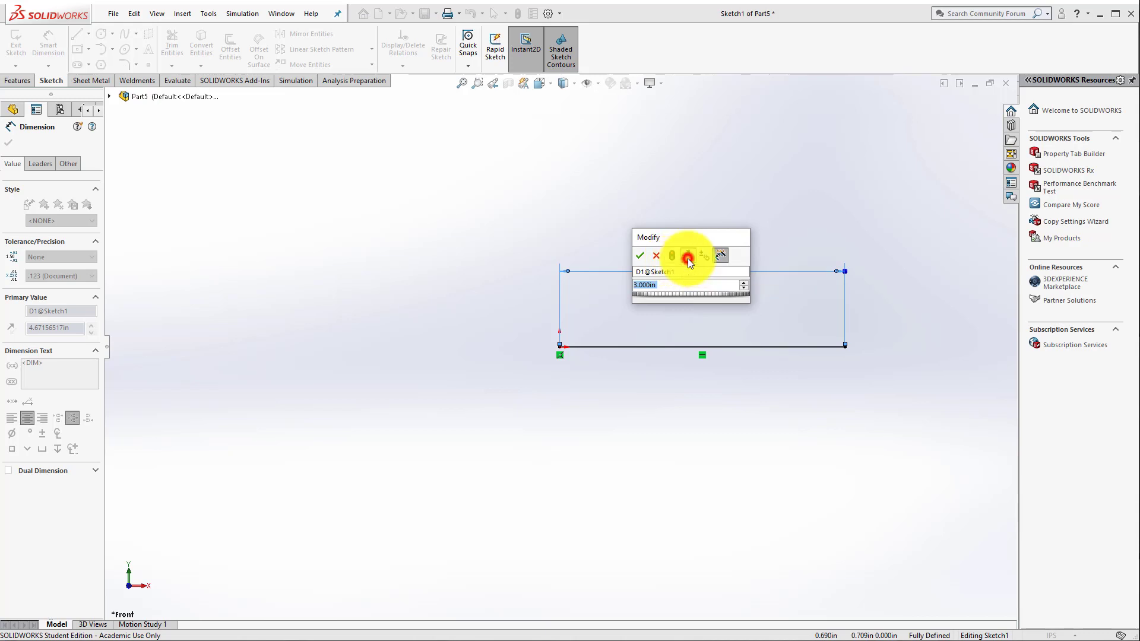
left_click(687, 258)
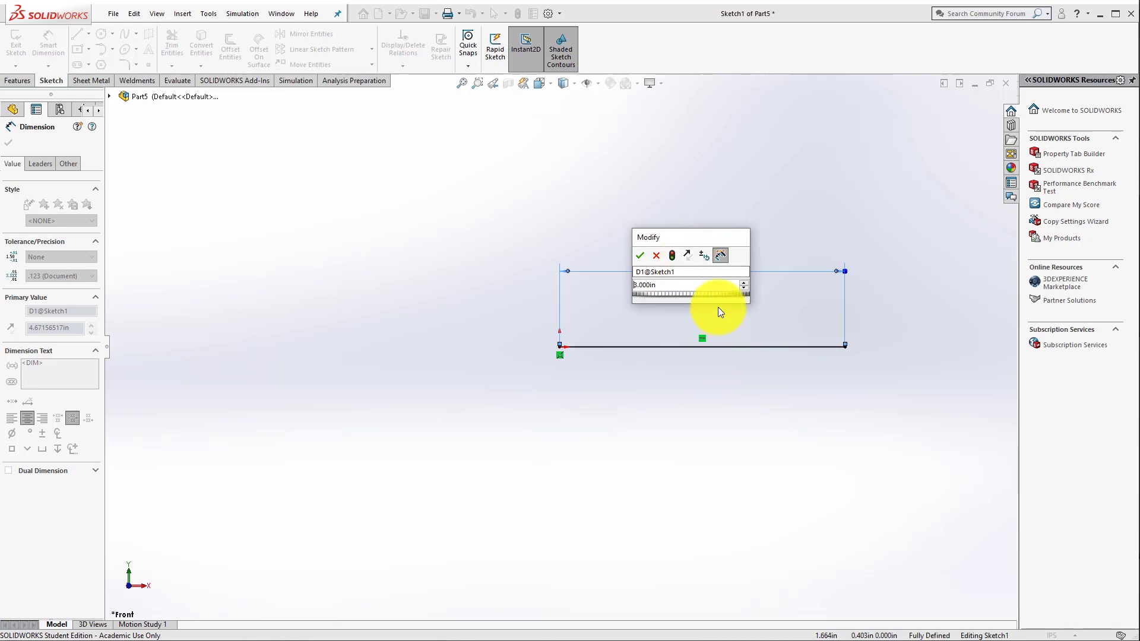
left_click(701, 252)
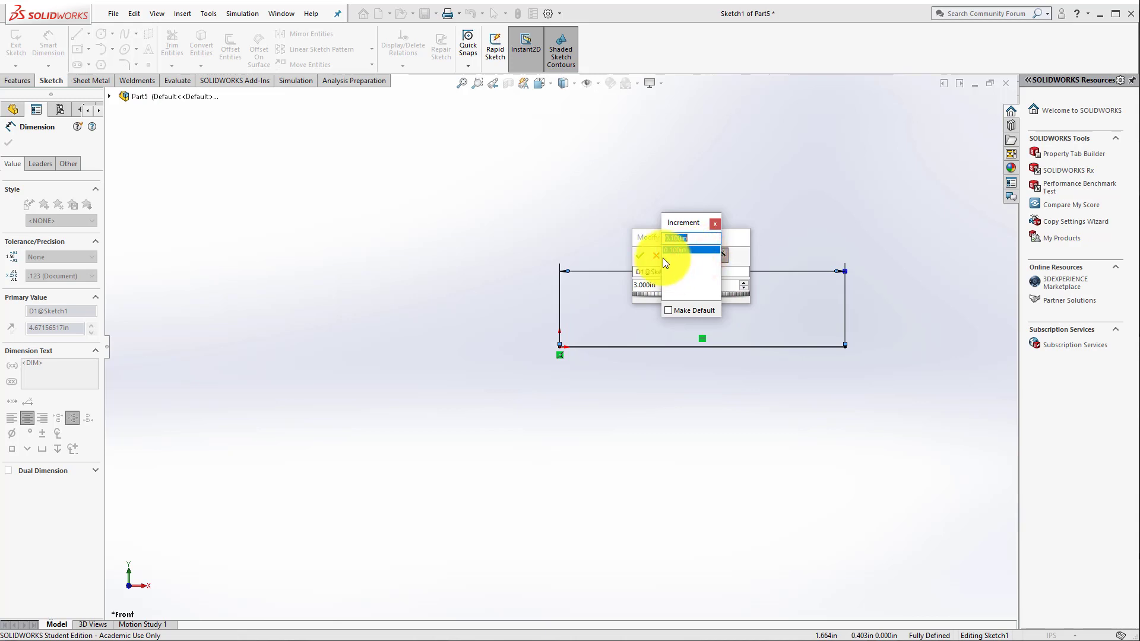
left_click(714, 223)
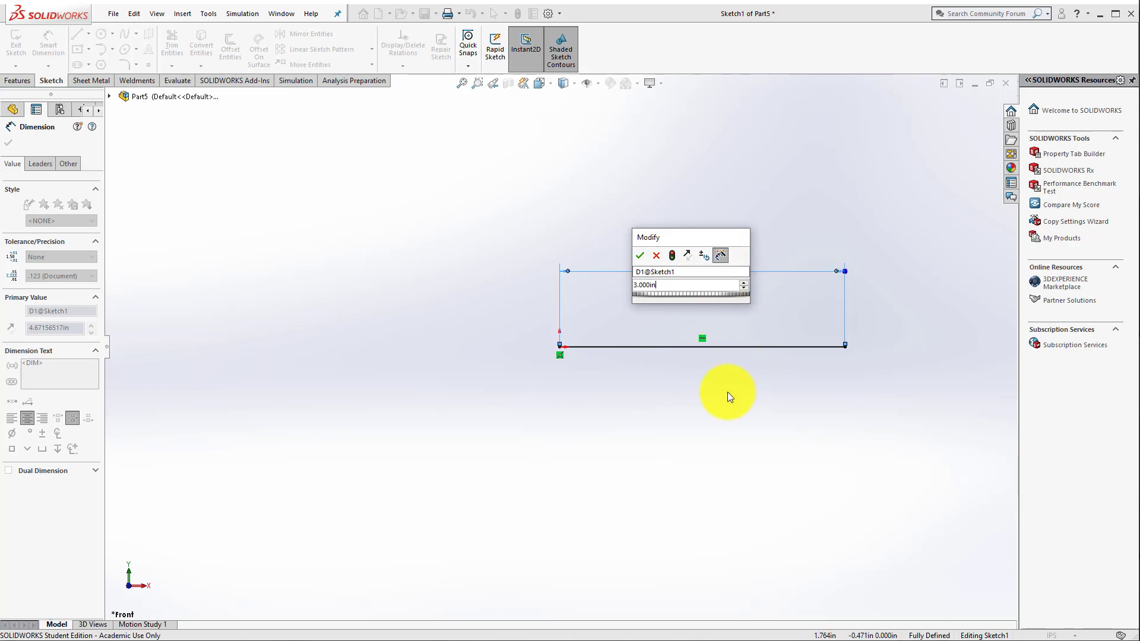
left_click(642, 256)
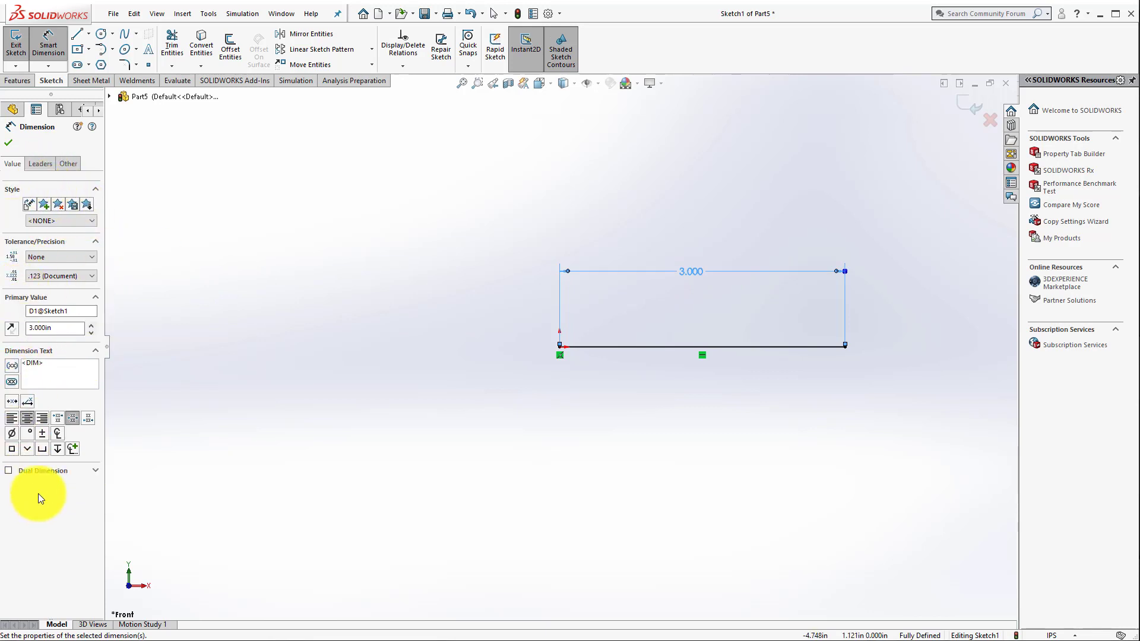
Step: Switch the 3 in dimension's precision to five decimal places (.12345) and back to three (.123)
left_click(110, 96)
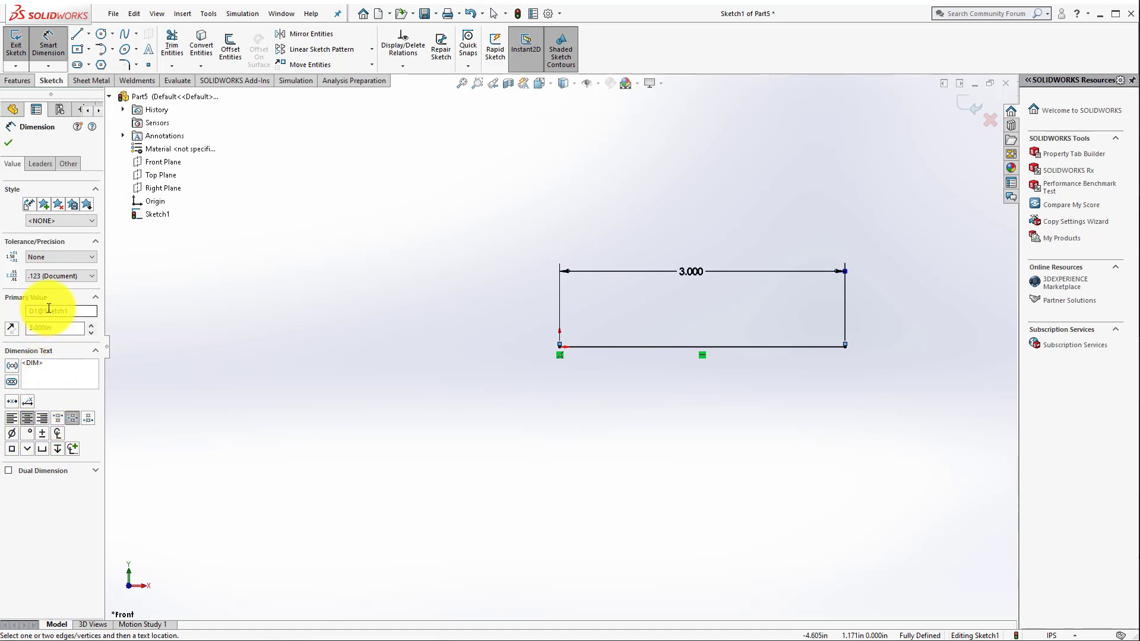
left_click(51, 276)
left_click(45, 326)
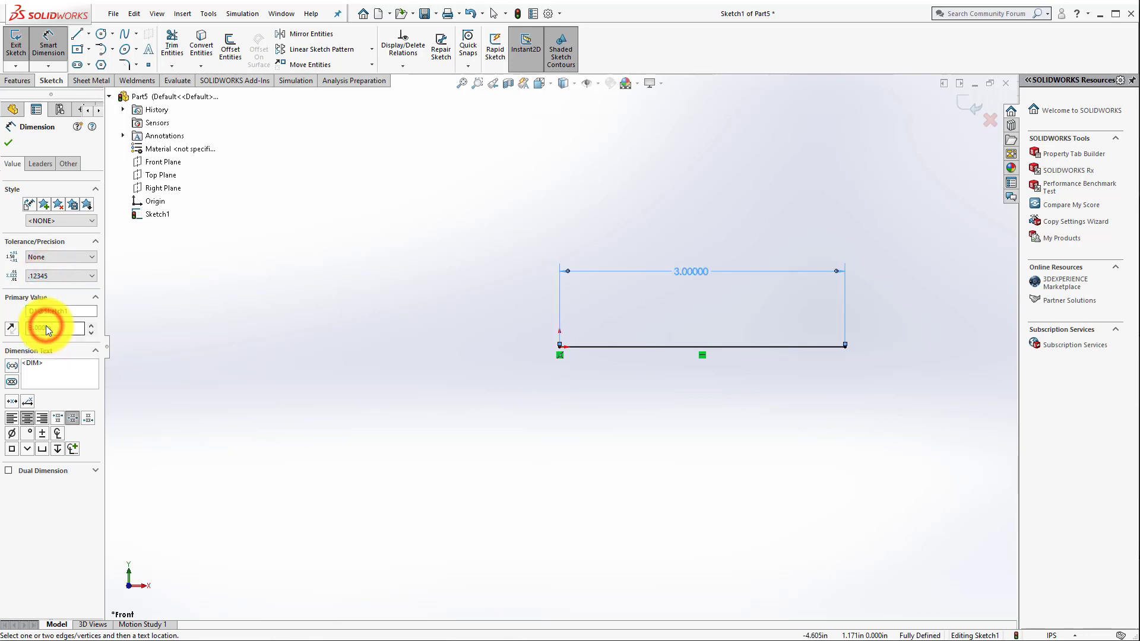
left_click(58, 276)
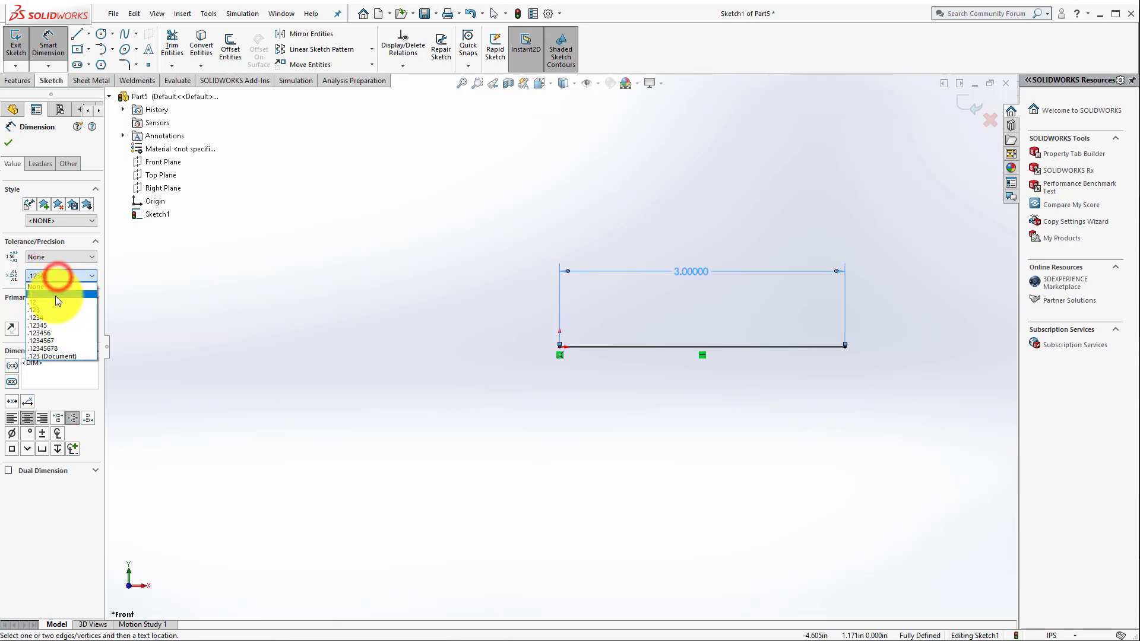
left_click(55, 310)
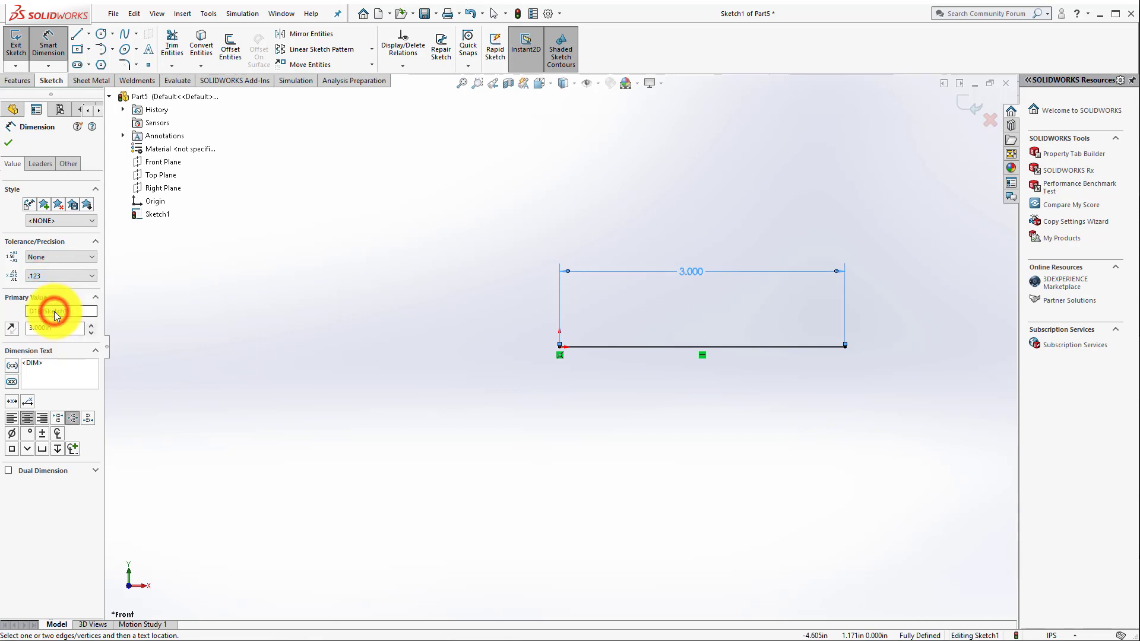
Step: Give the 3 in line dimension a Limit tolerance with +0.010 in upper and 0.000 in lower deviation
left_click(39, 254)
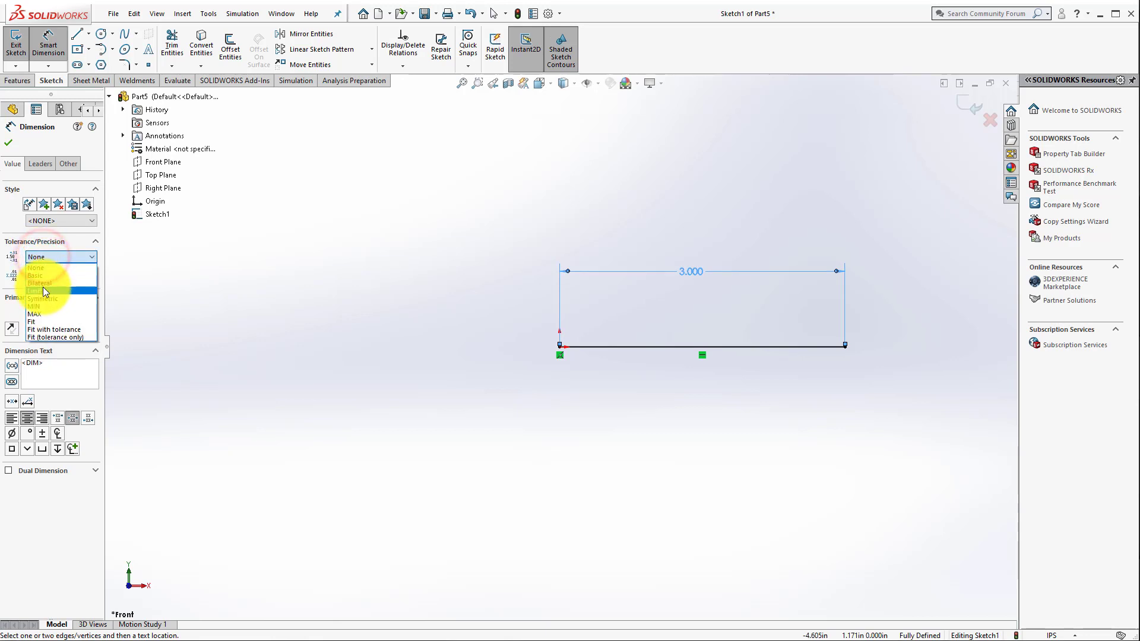
left_click(43, 291)
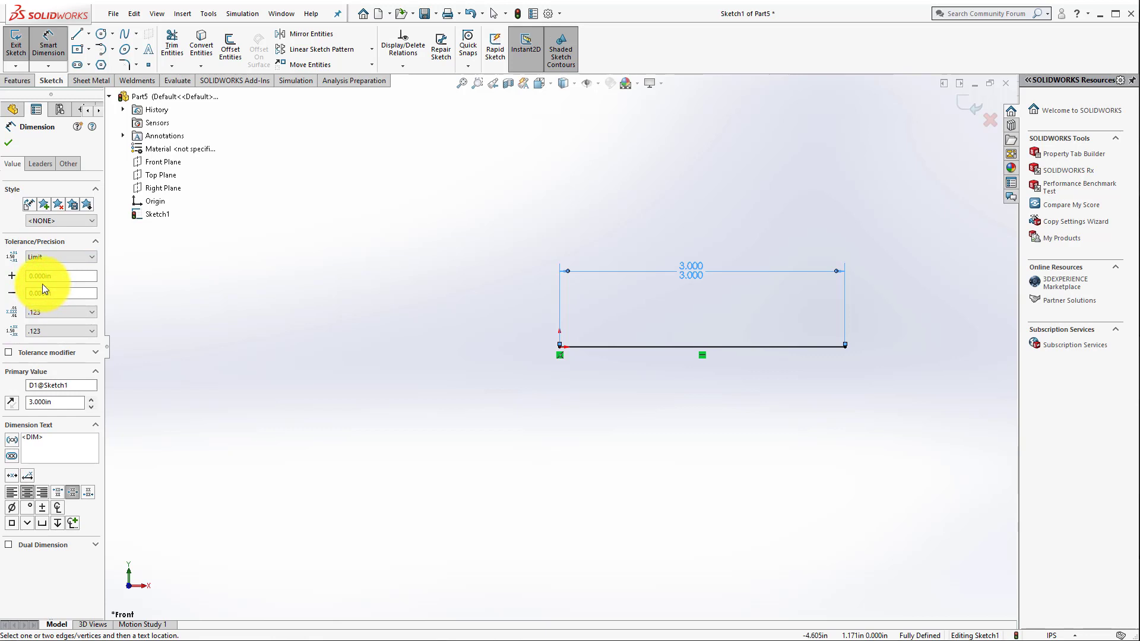
left_click(37, 275)
left_click(57, 294)
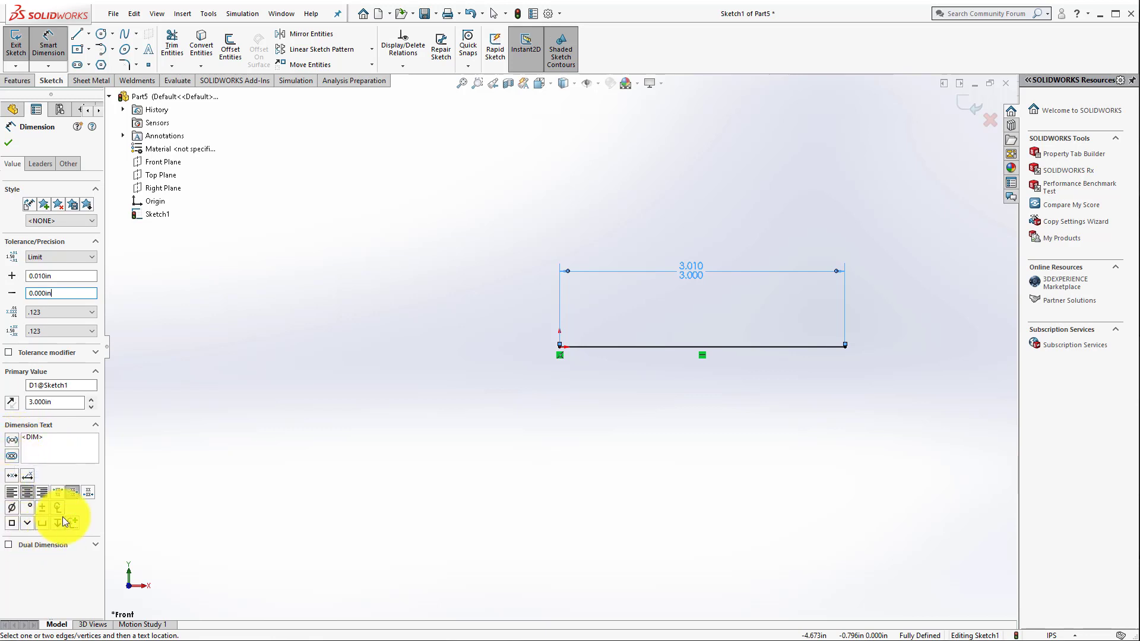
Step: Turn dual dimensioning on and back off for the line's length dimension, and accept the dimension
left_click(48, 436)
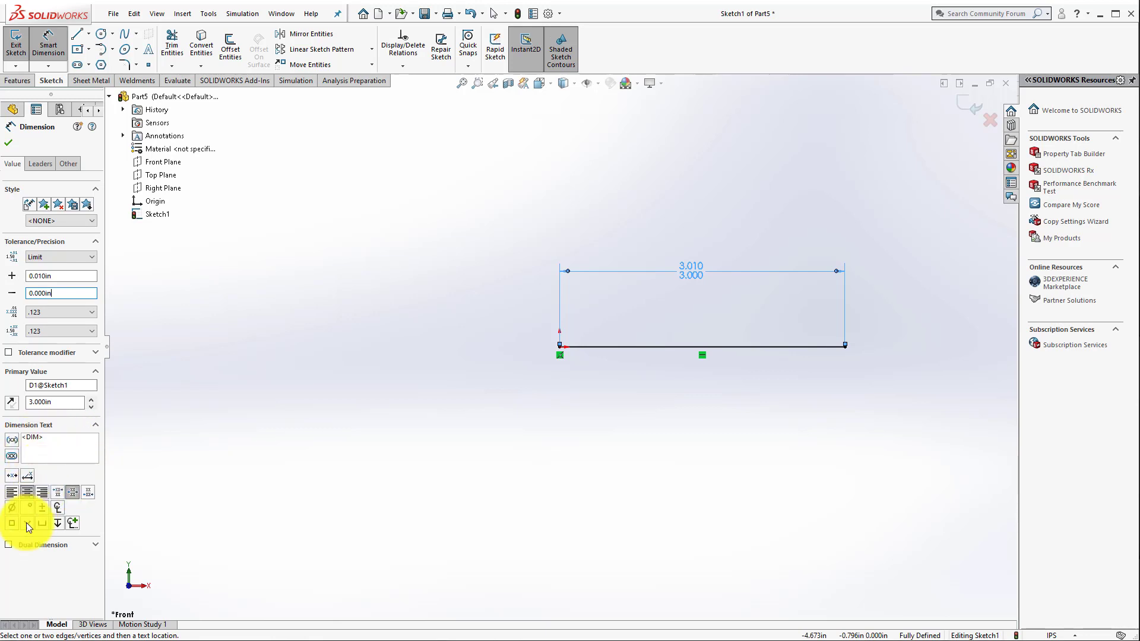
left_click(10, 544)
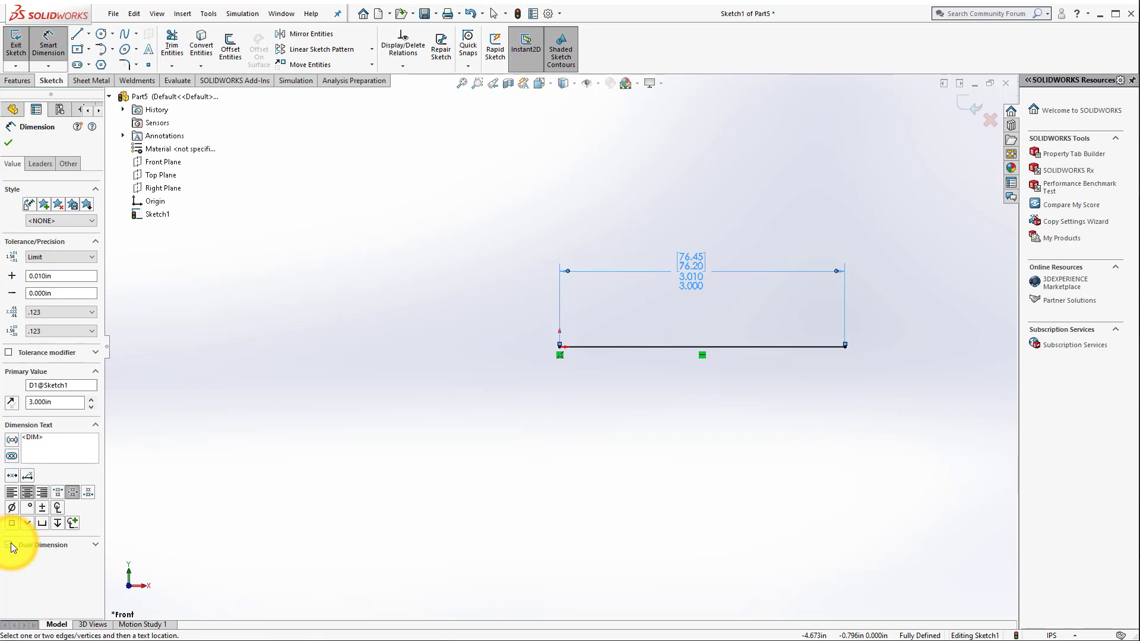
left_click(10, 544)
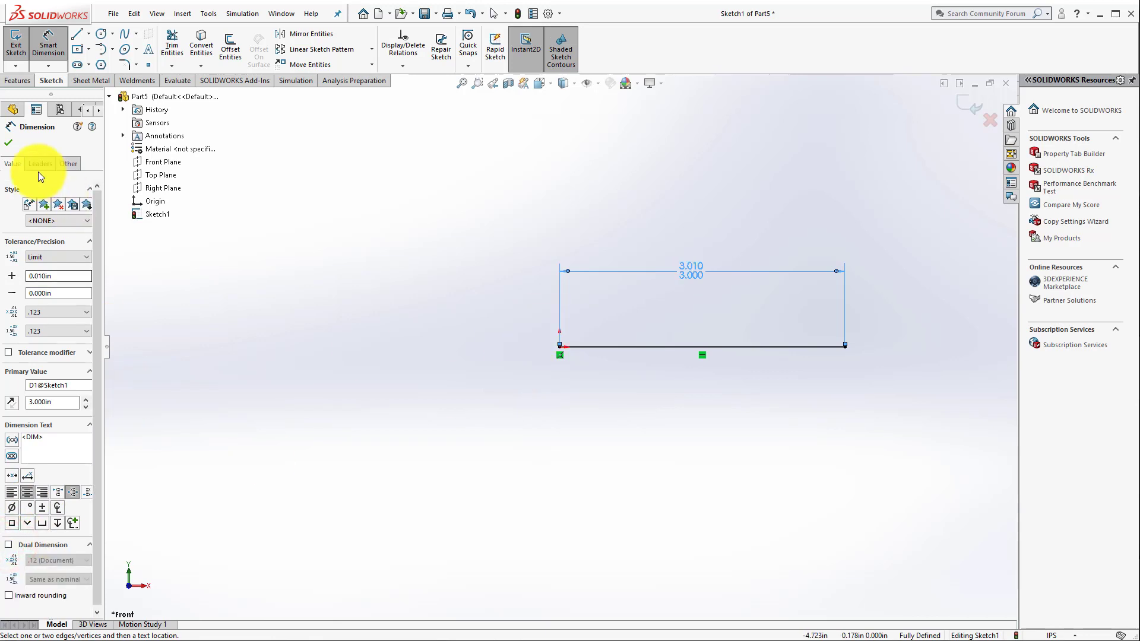
left_click(9, 142)
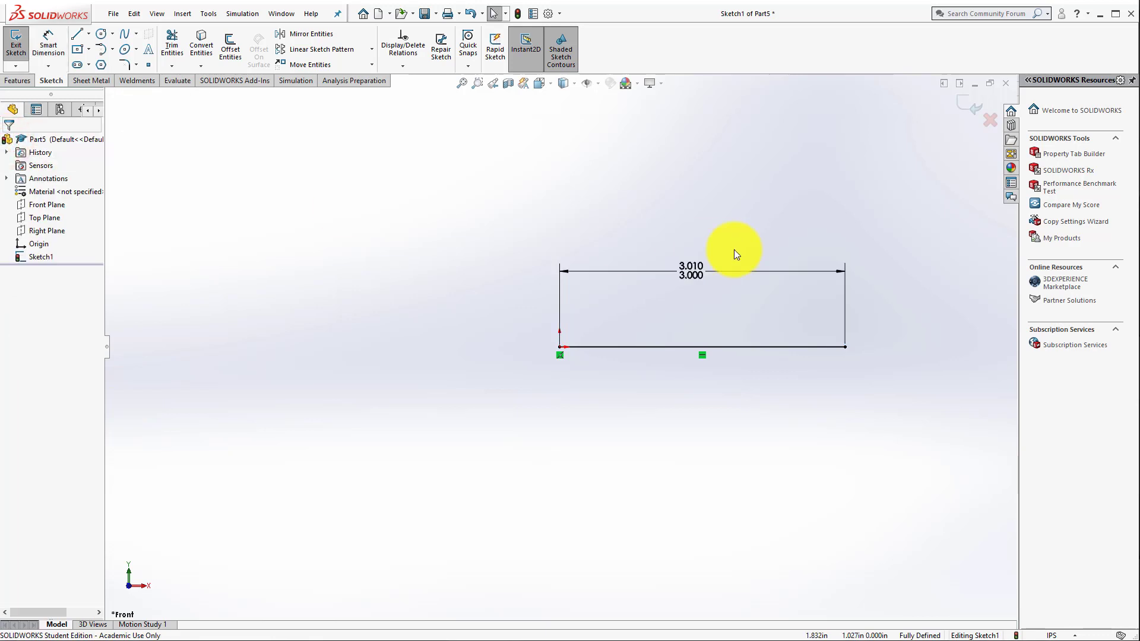
Step: Sketch a centerline from the origin sloping down to the right, below the horizontal line
left_click(89, 33)
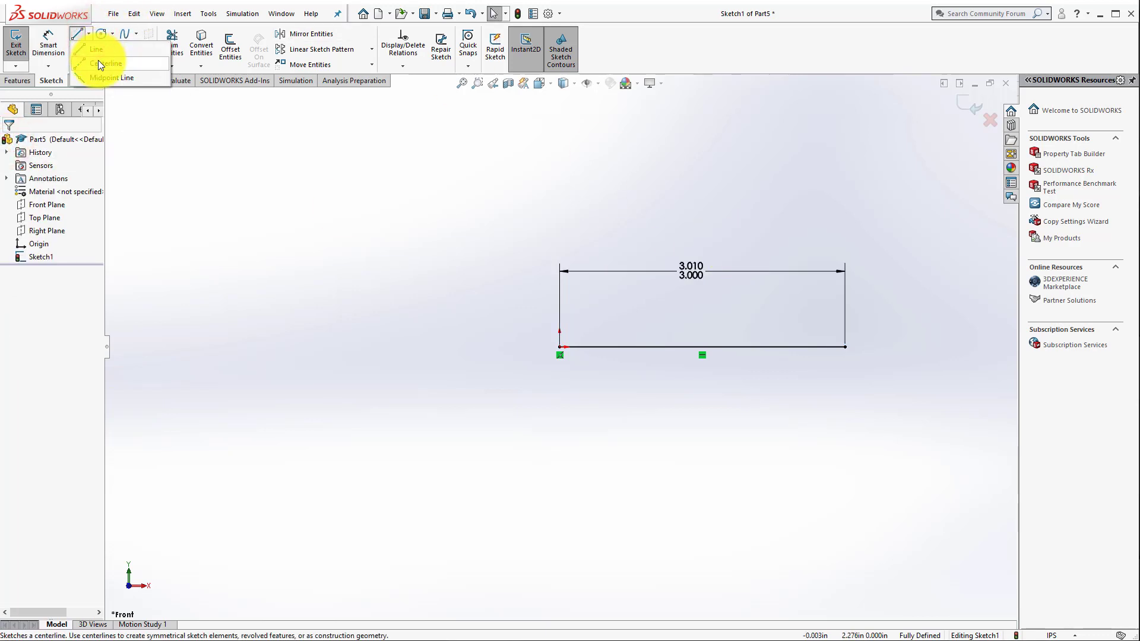
left_click(97, 62)
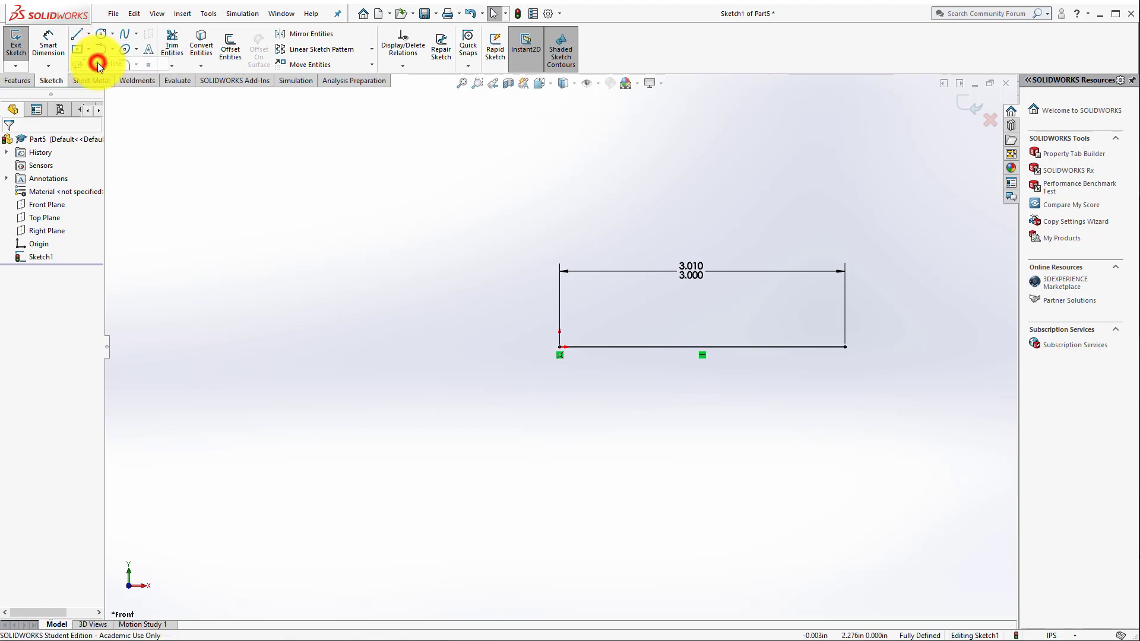
left_click(559, 347)
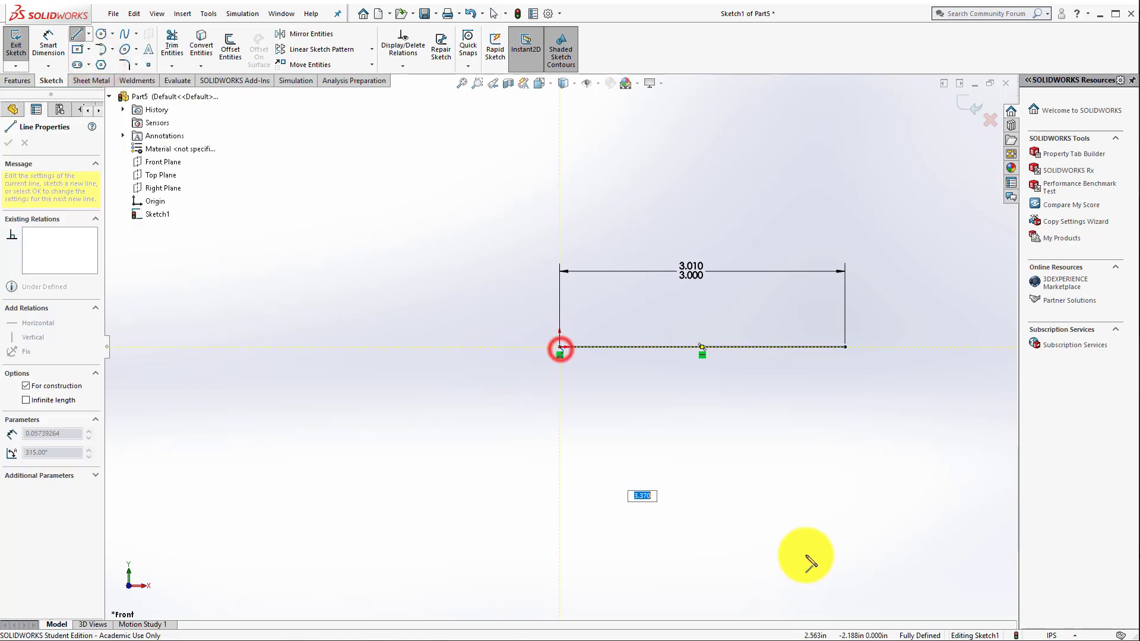
left_click(808, 530)
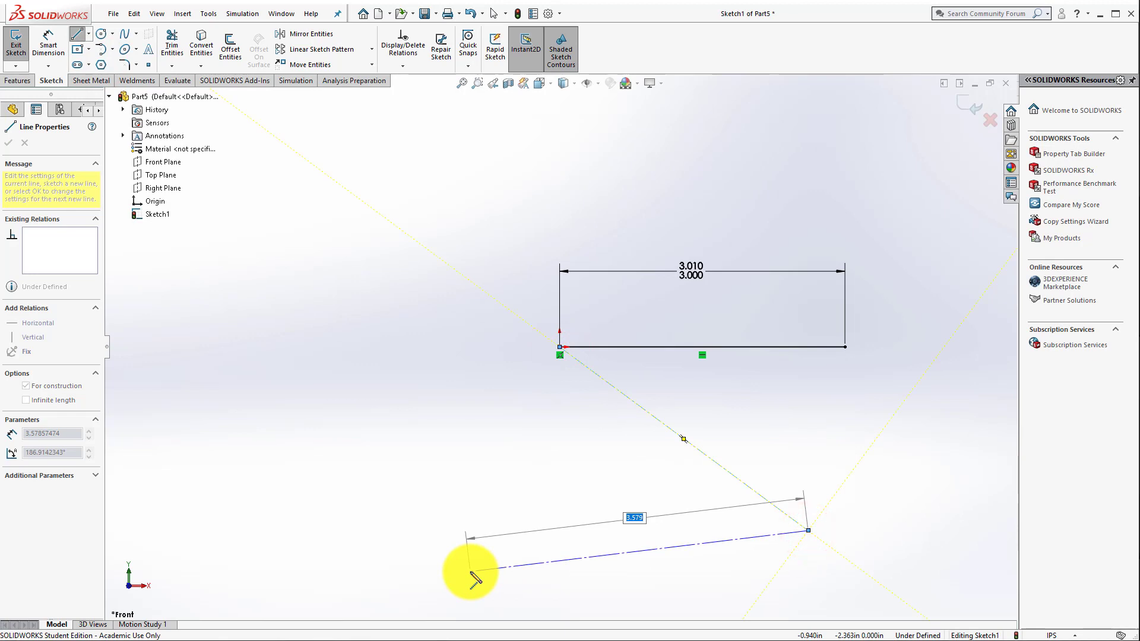
key("Escape")
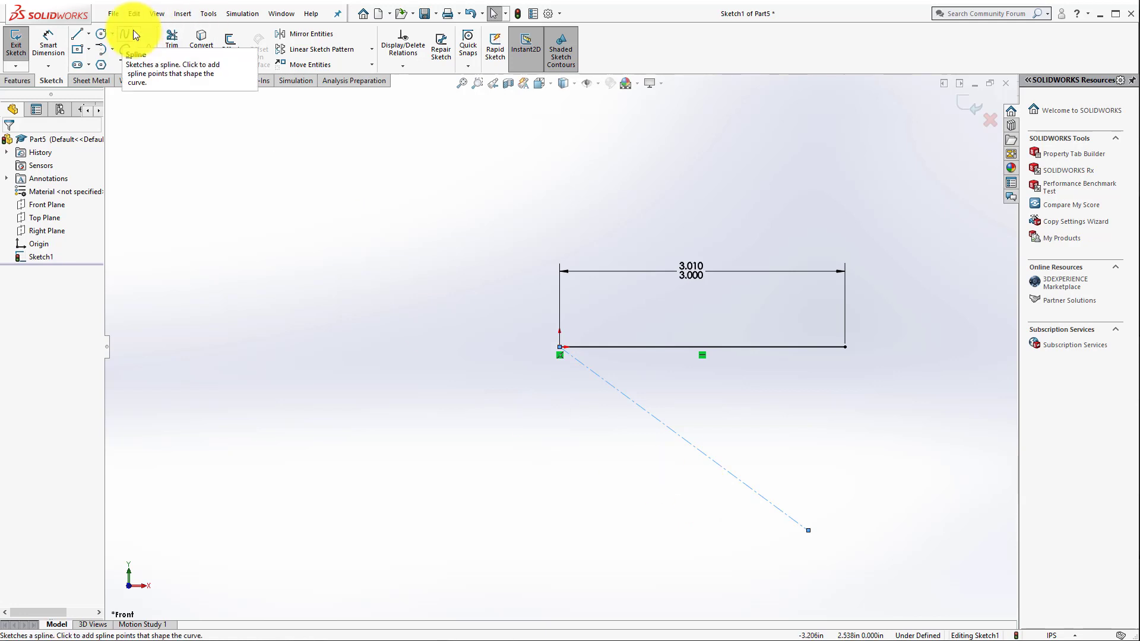
Step: Switch the horizontal line to construction geometry and back to a solid line, and close its properties
left_click(649, 351)
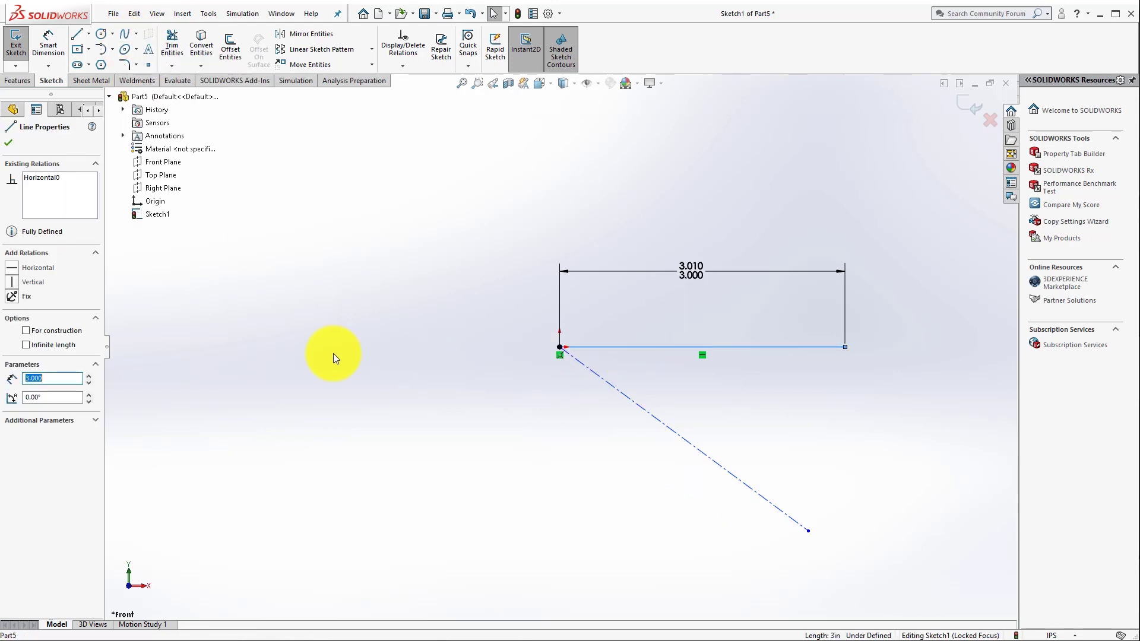
left_click(25, 332)
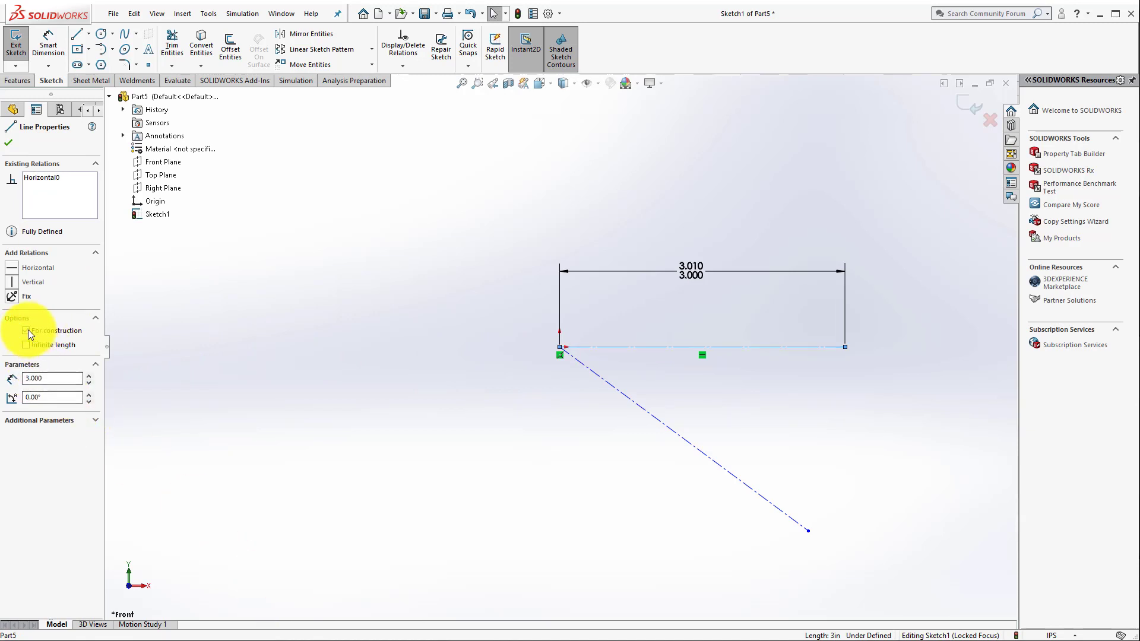
left_click(26, 330)
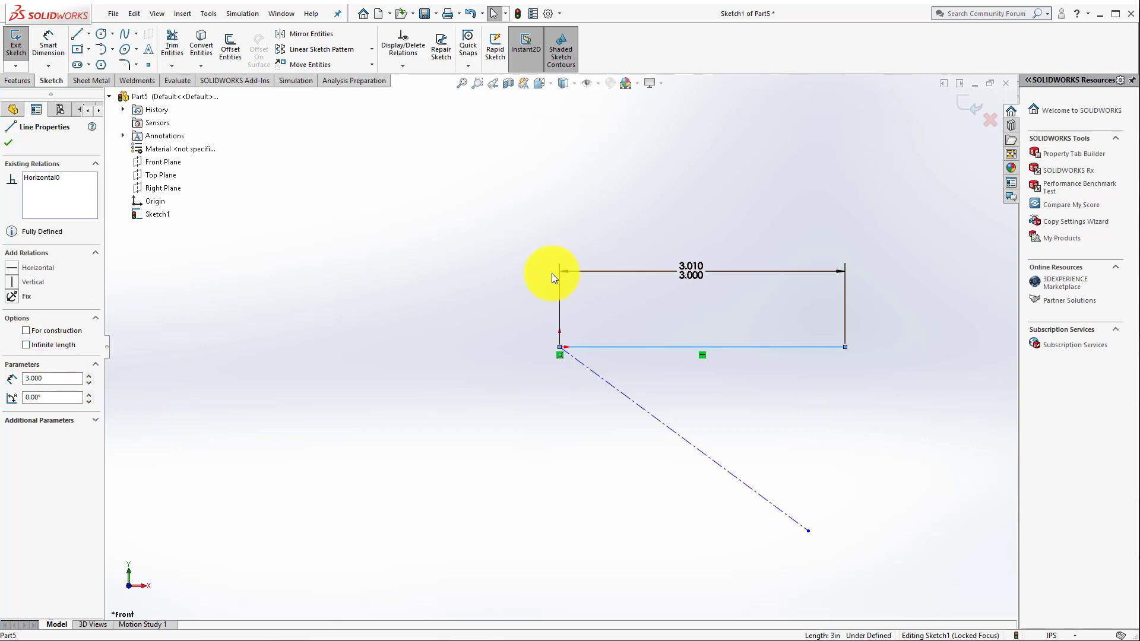
left_click(10, 145)
left_click(476, 444)
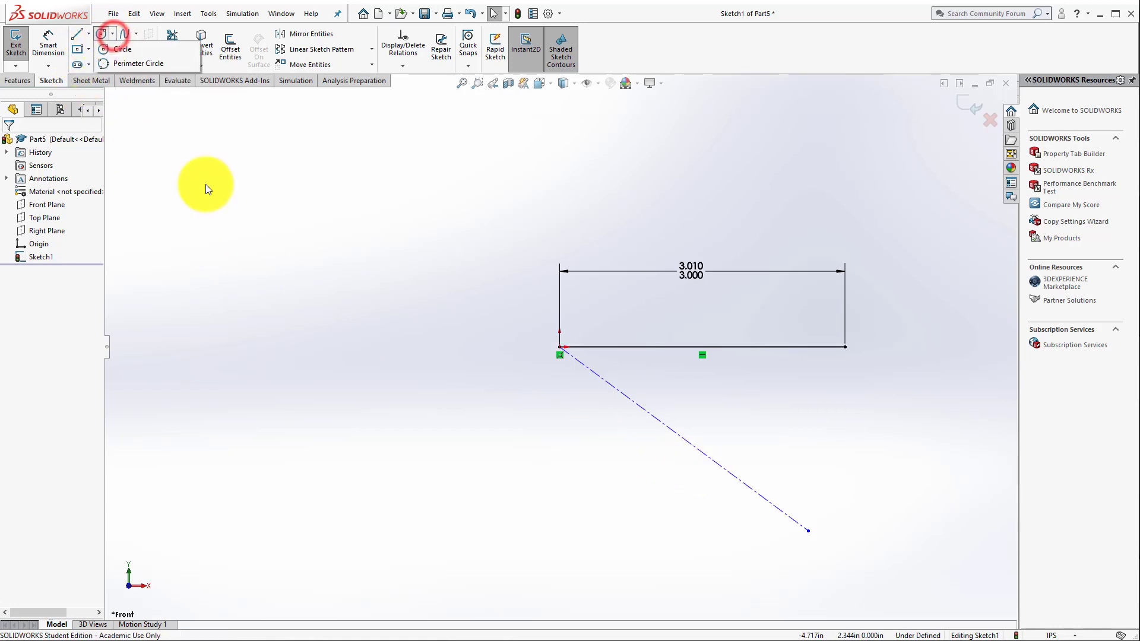
Step: Sketch a center-point circle about 2.52 in in diameter in the open area up and left of the origin
left_click(111, 34)
left_click(131, 55)
left_click(293, 267)
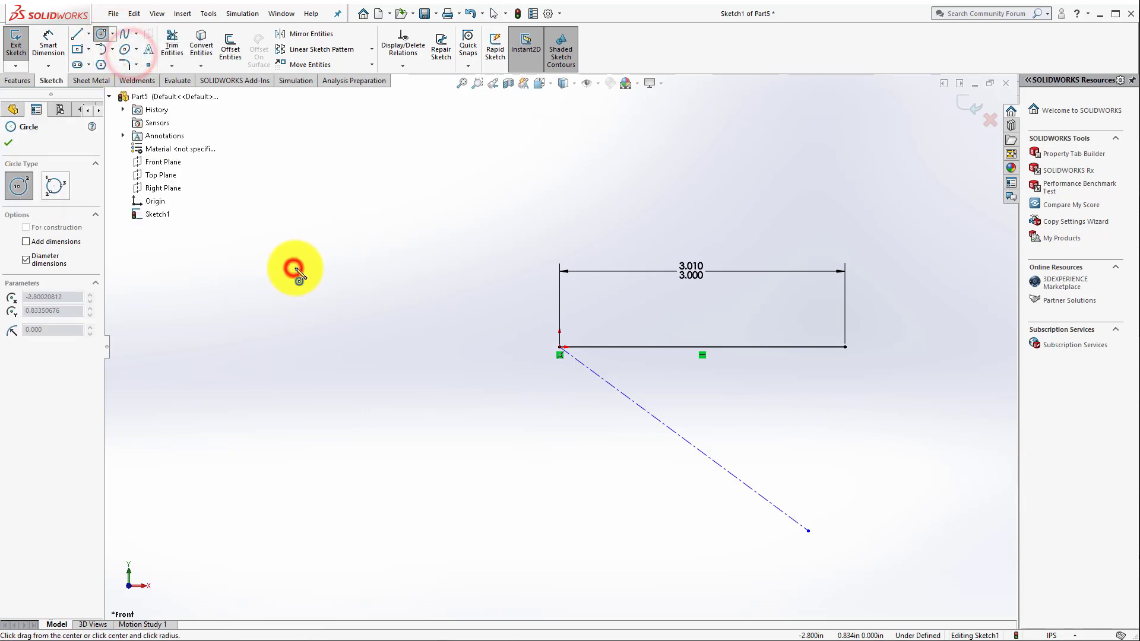
left_click(411, 293)
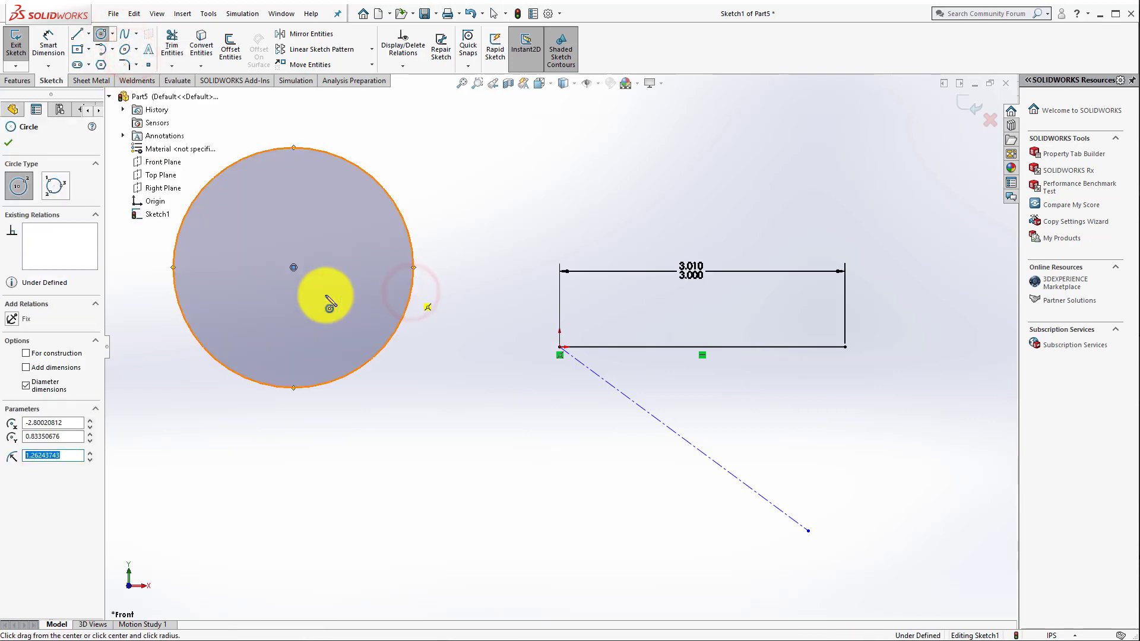
Step: Dimension the circle's diameter to its right and set it to 2.5 in
left_click(369, 172)
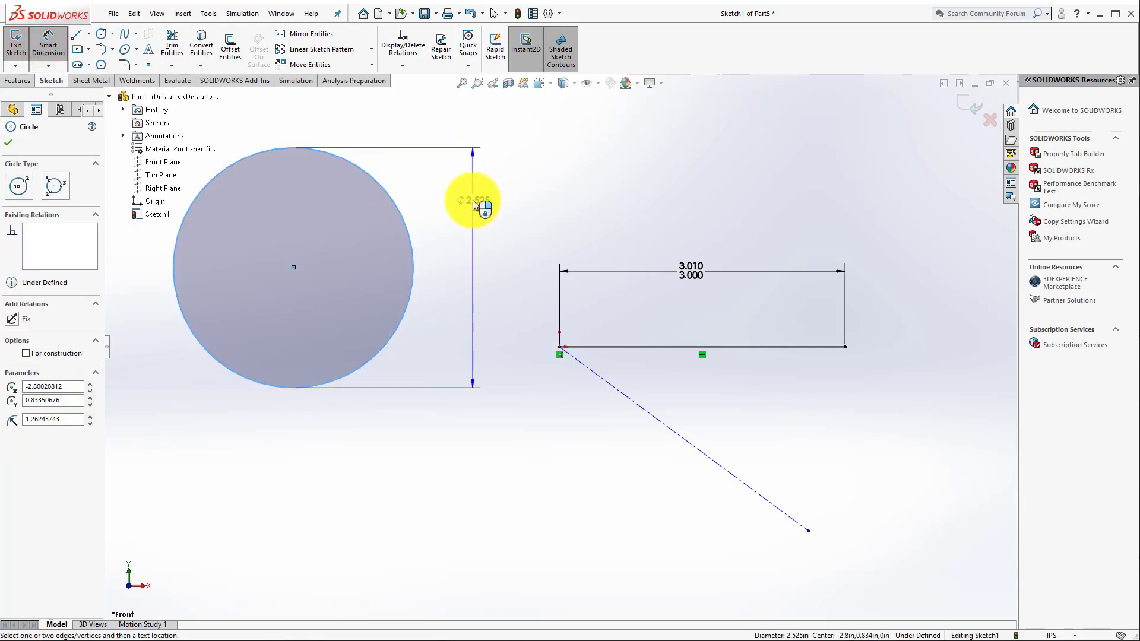
left_click(477, 202)
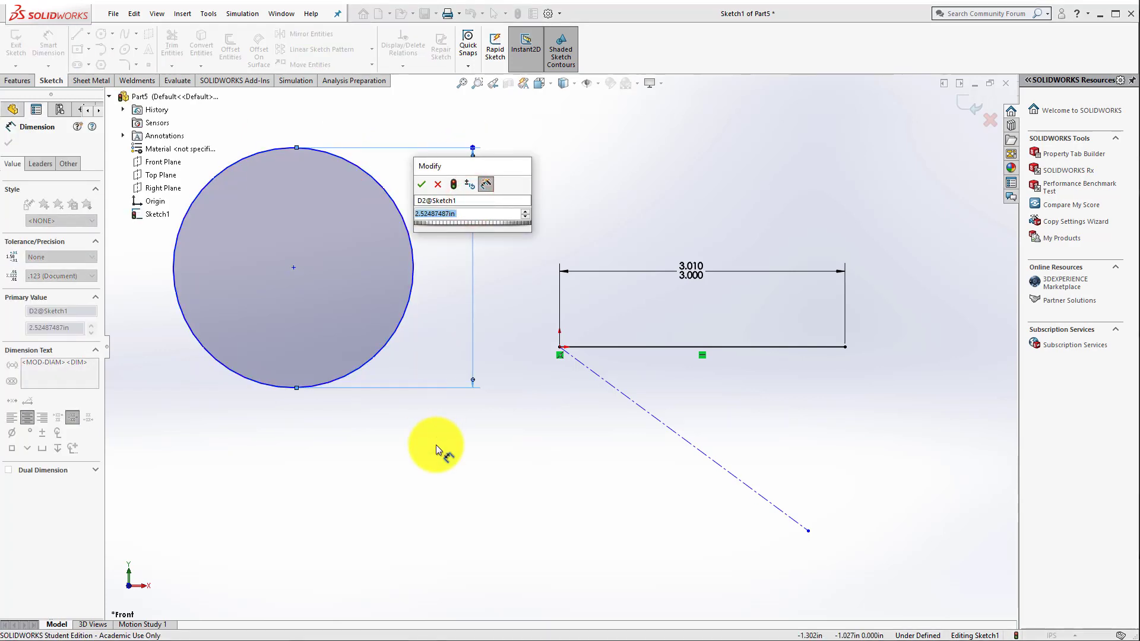
type("2.5")
key("Return")
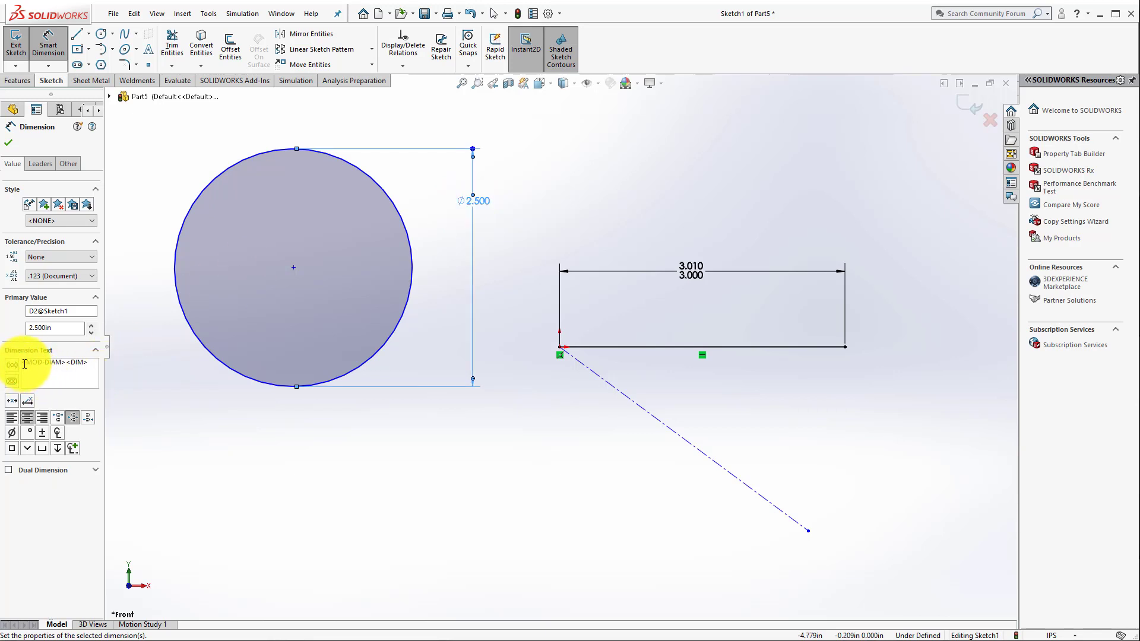
Step: Insert an extra diameter symbol into the circle's dimension text, delete the duplicate, and close the dimension
left_click(67, 362)
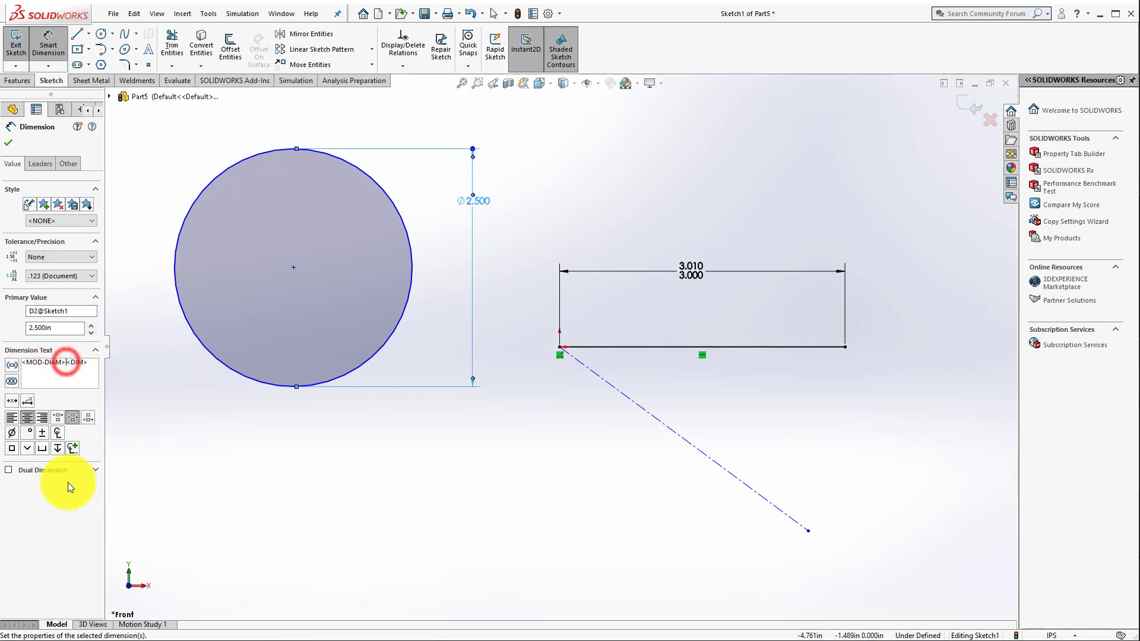
left_click(12, 434)
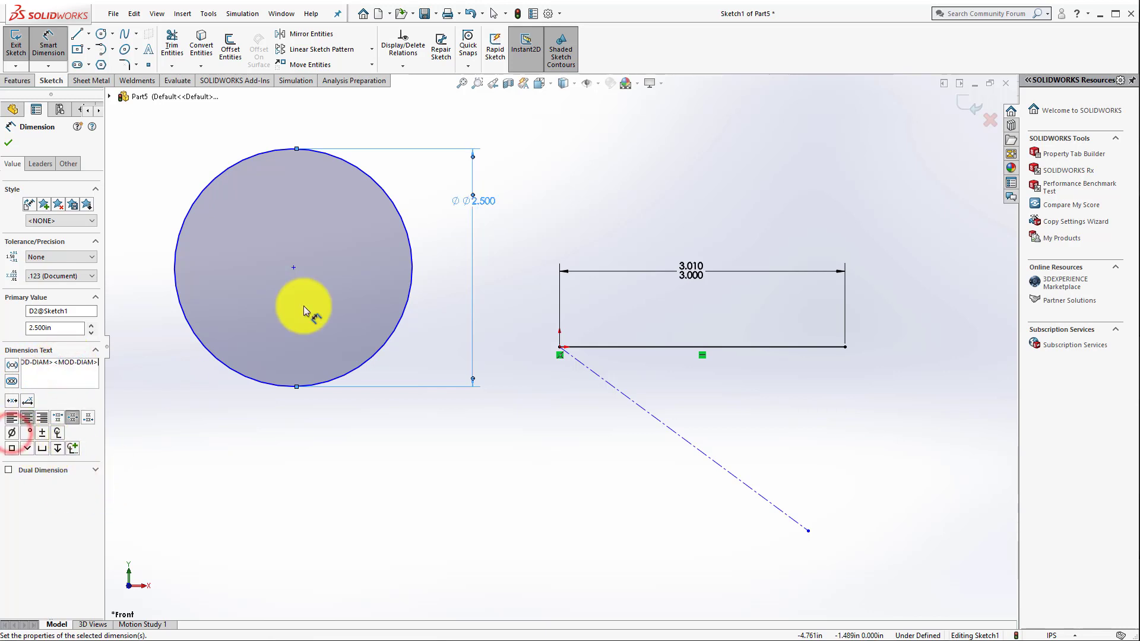
left_click(53, 365)
key("BackSpace")
key("BackSpace")
key("BackSpace")
key("BackSpace")
key("BackSpace")
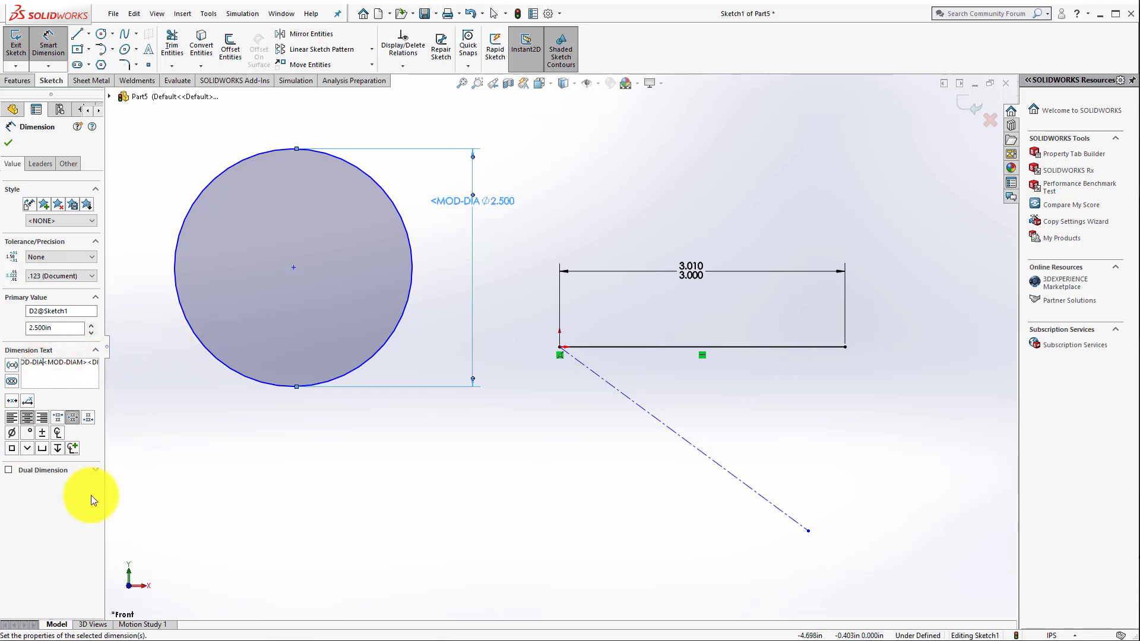
key("BackSpace")
key("BackSpace")
key("BackSpace")
key("BackSpace")
key("BackSpace")
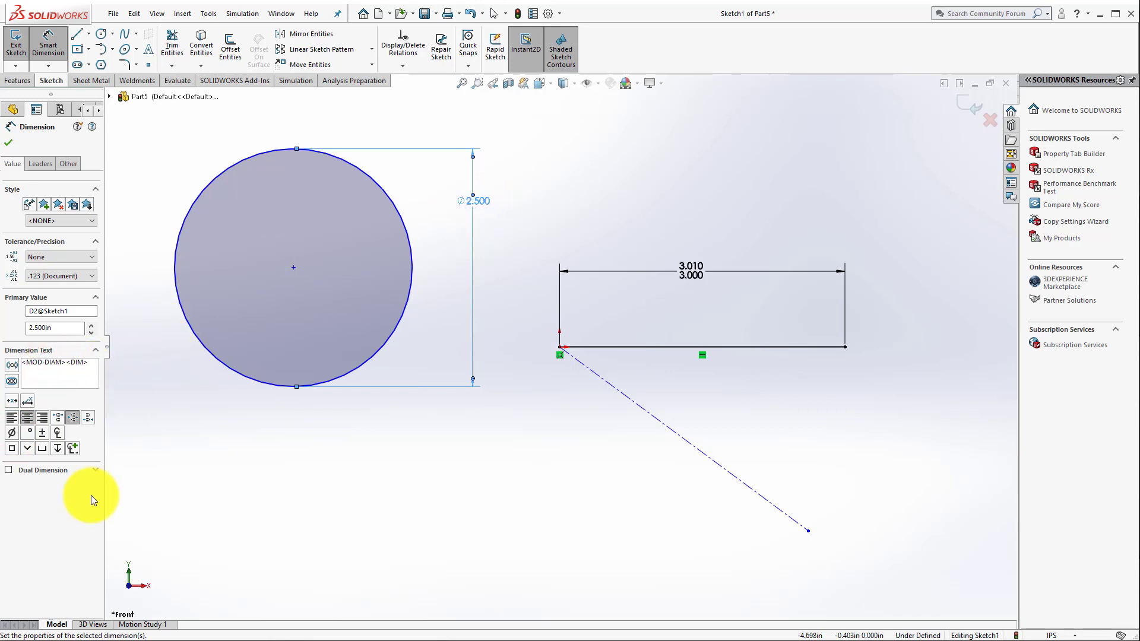
left_click(399, 504)
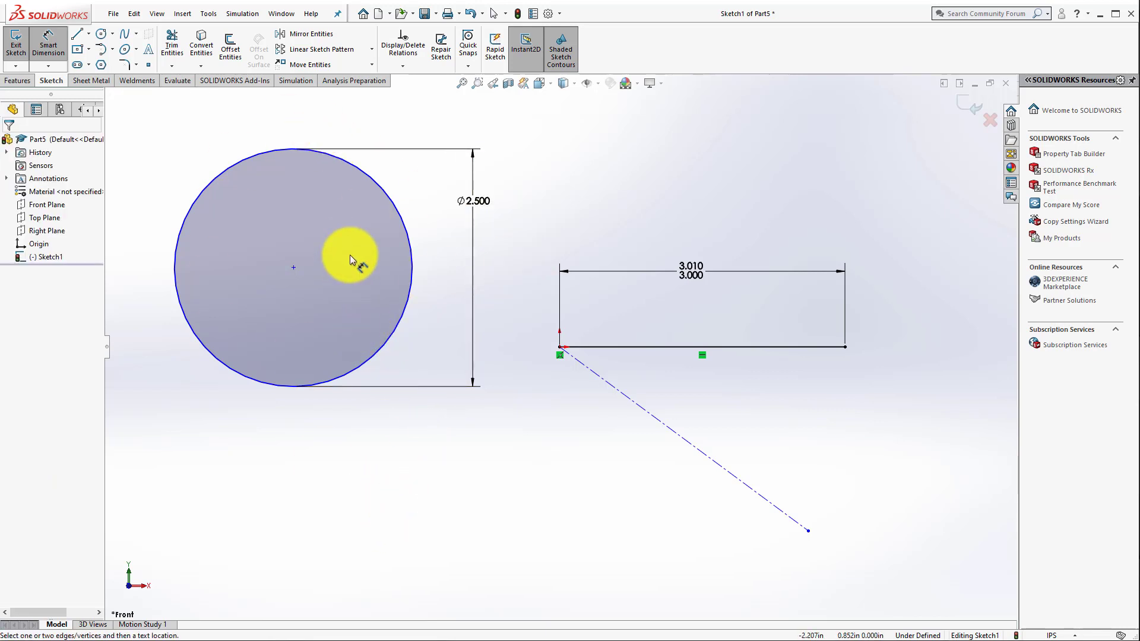
Step: Sketch a connected chain starting below the circle: horizontal line, two angled lines, 90° tangent arc of about 0.63 in radius, and a line sloping down-left
left_click(77, 33)
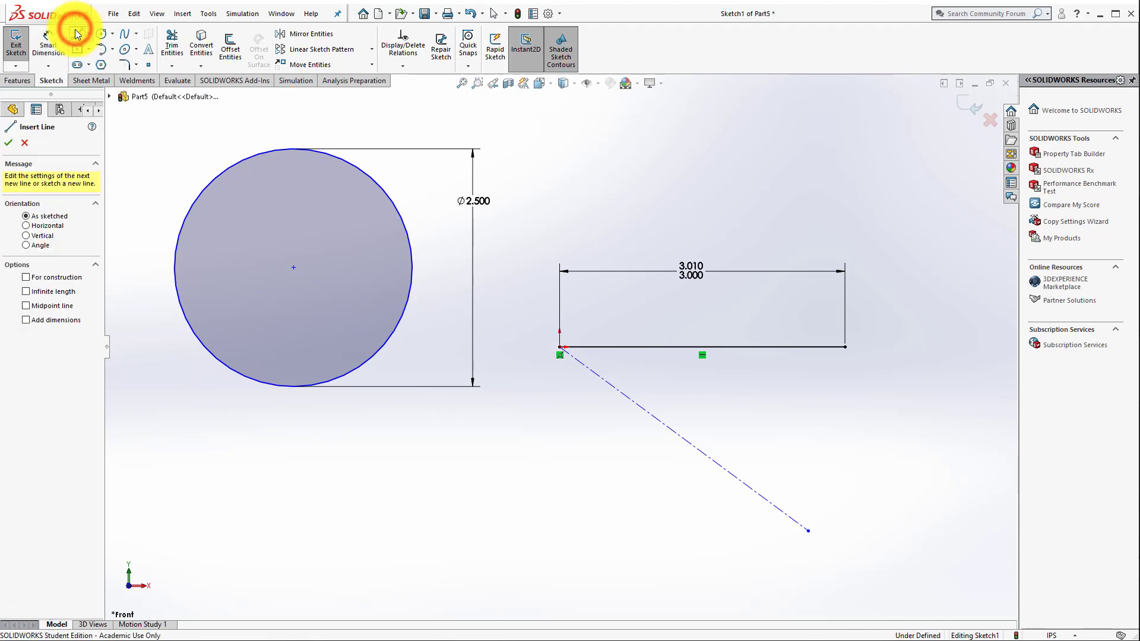
left_click(190, 493)
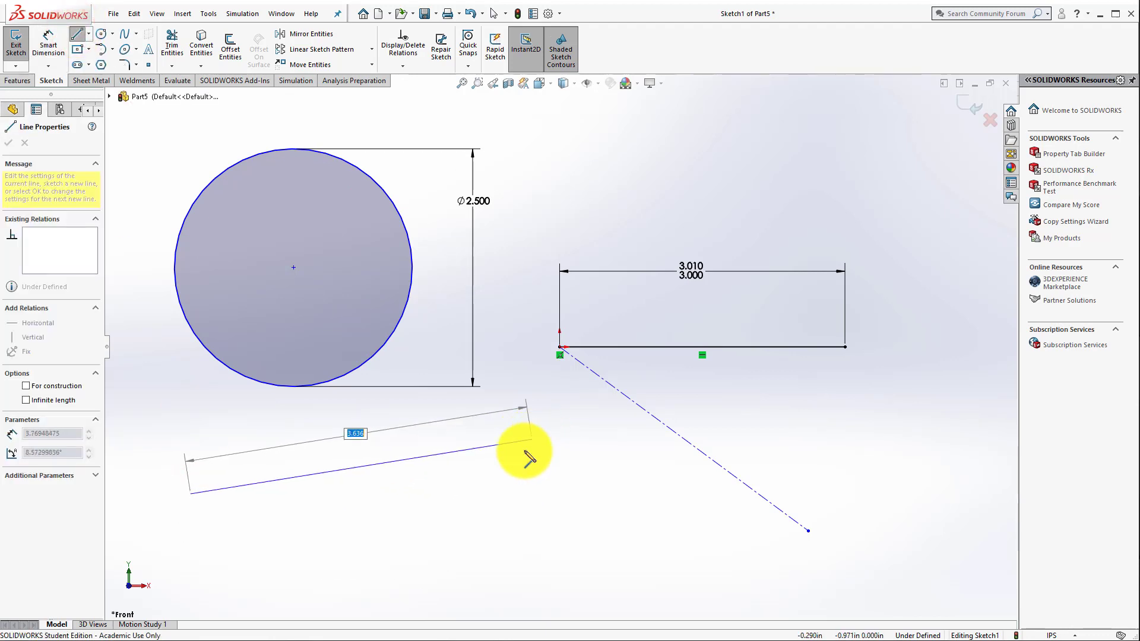
left_click(526, 493)
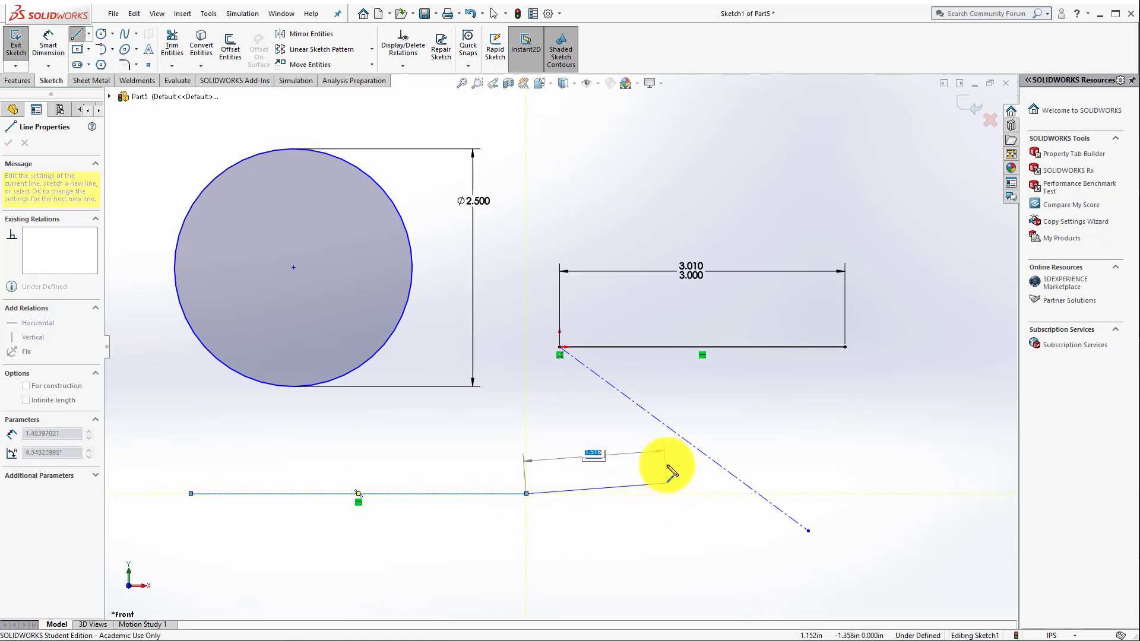
left_click(670, 382)
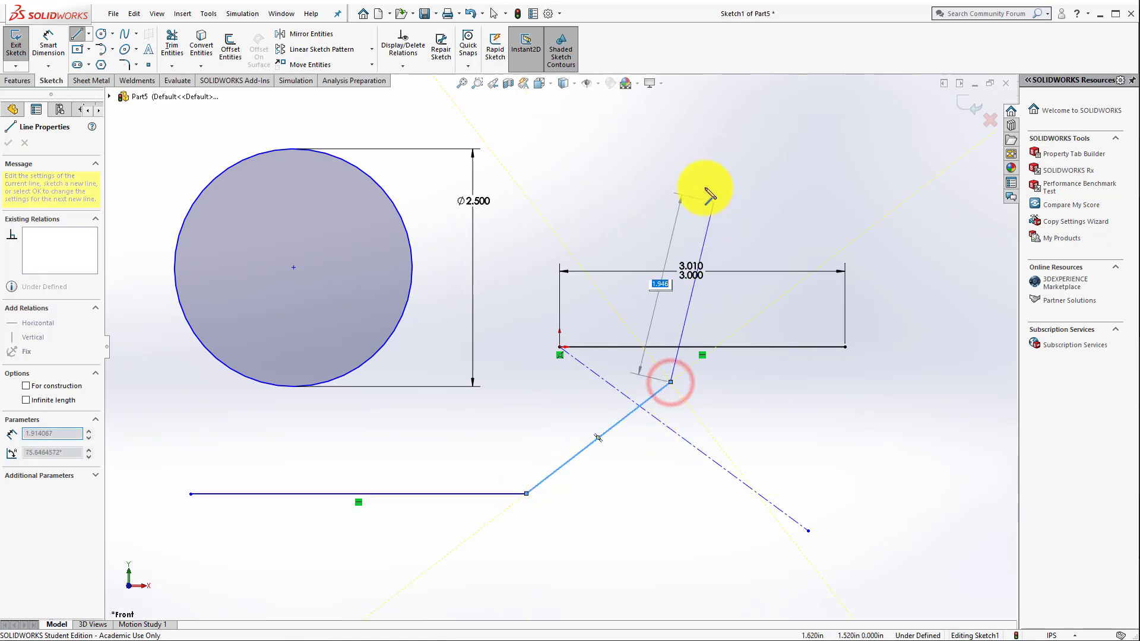
left_click(638, 155)
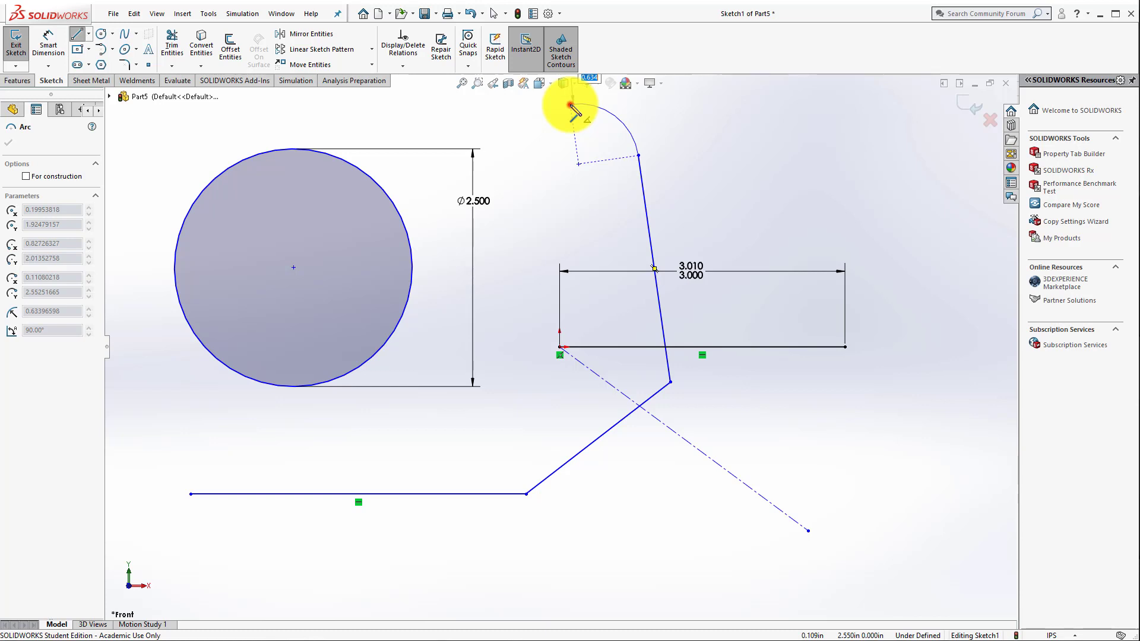
left_click(571, 105)
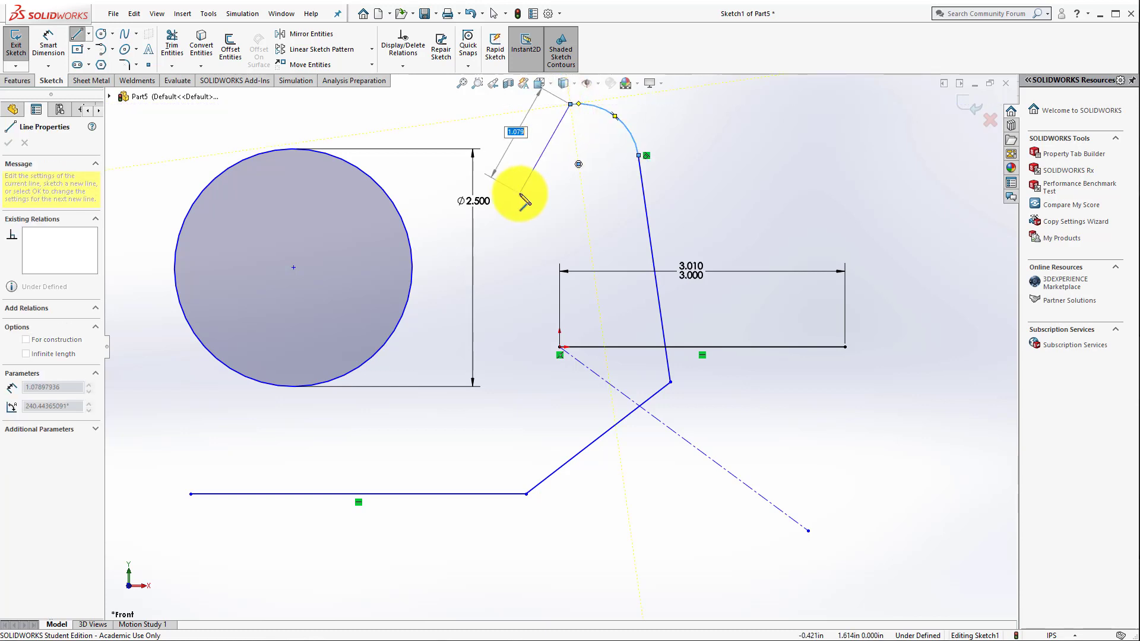
left_click(499, 373)
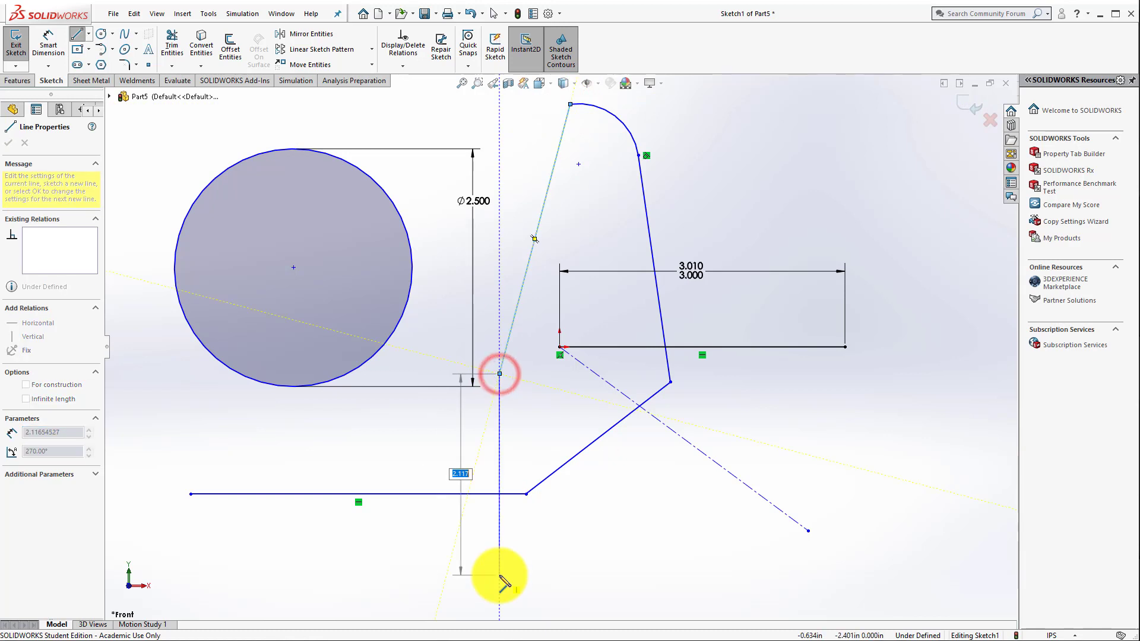
key("Escape")
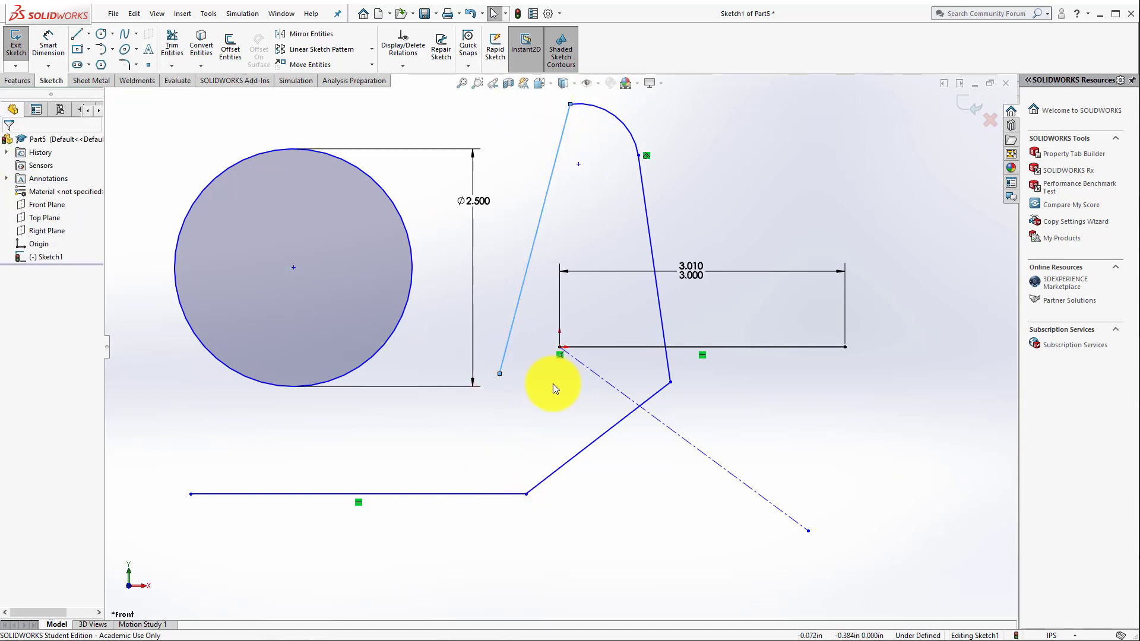
Step: Sketch a center rectangle about 2.70 by 1.74 in, centered where the lower horizontal line meets the angled line
left_click(79, 51)
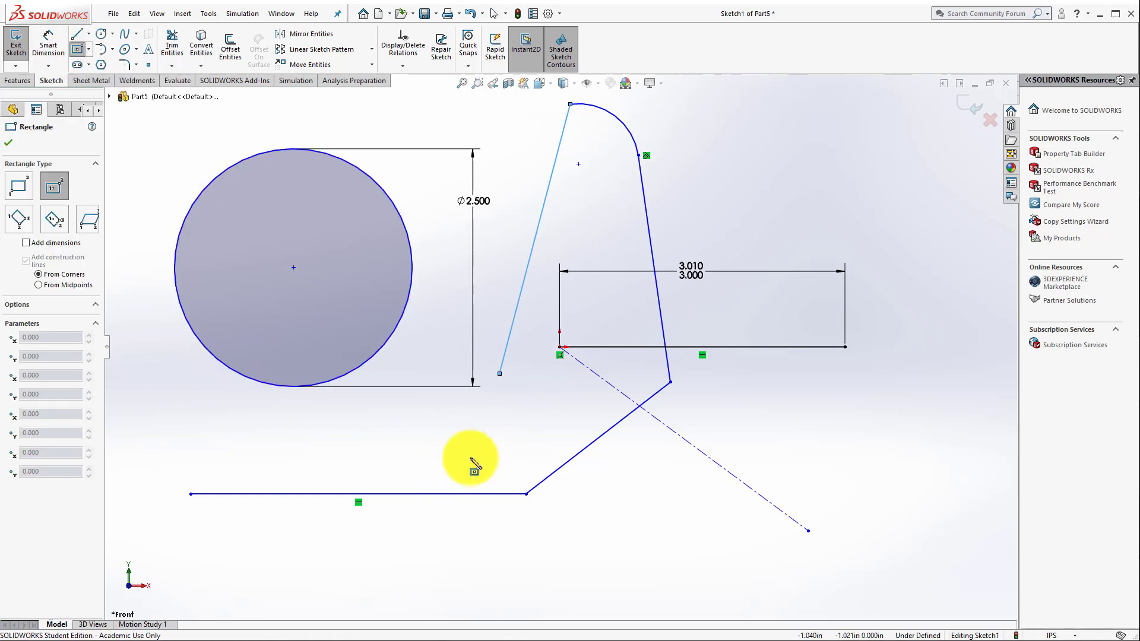
left_click(525, 494)
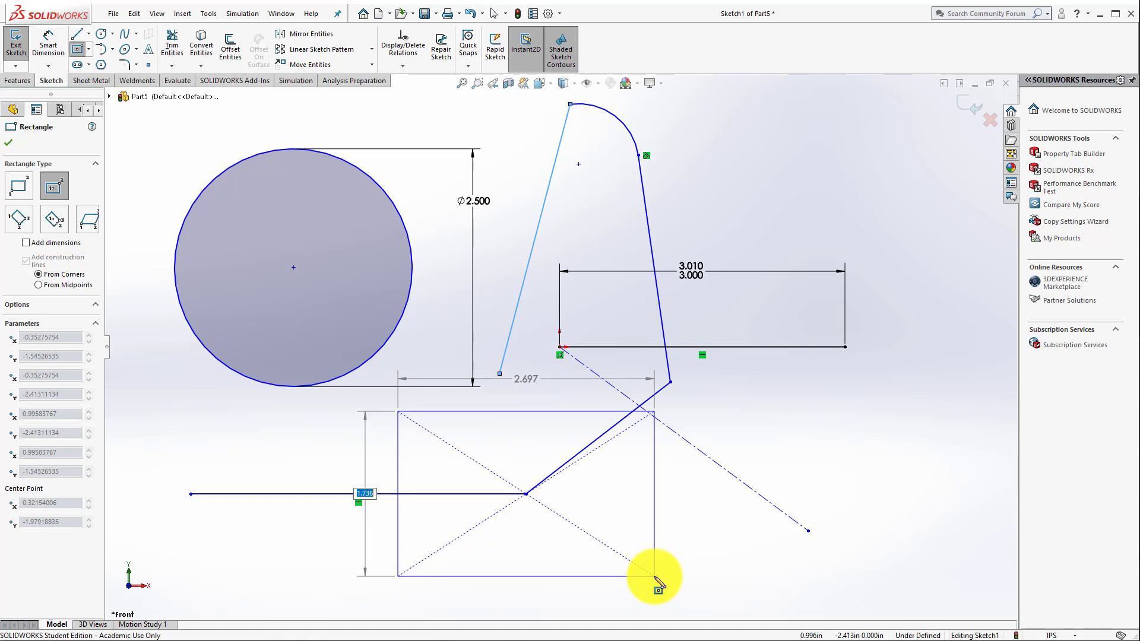
left_click(654, 575)
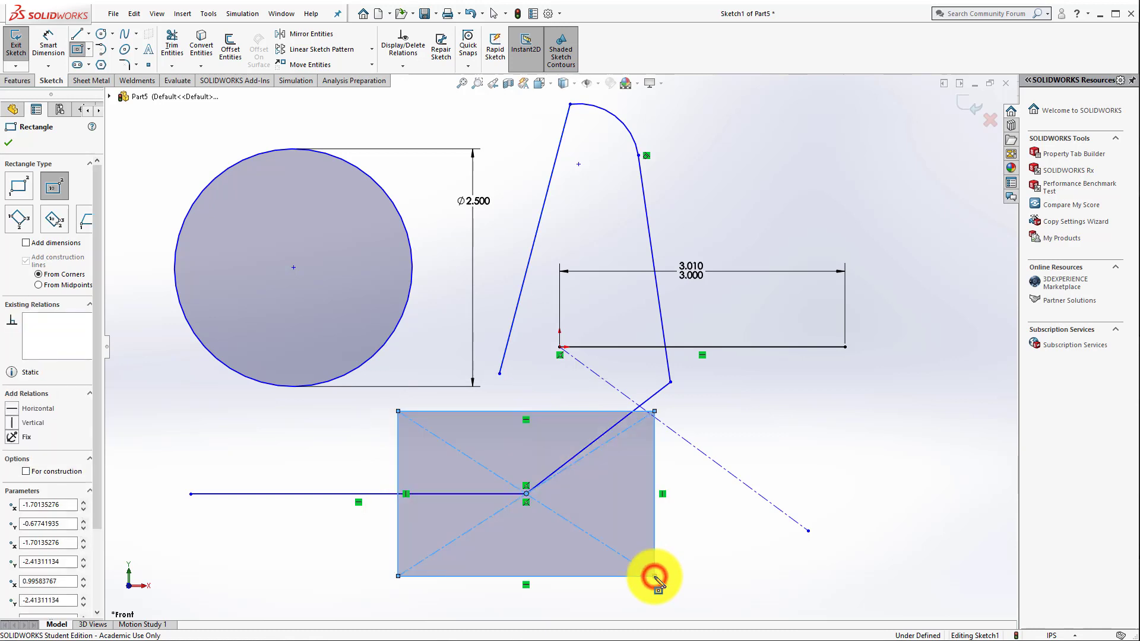
Step: Sketch a corner rectangle about 3.22 by 2.19 in between the circle and the 3 in line, enclosing the origin
left_click(89, 48)
left_click(77, 50)
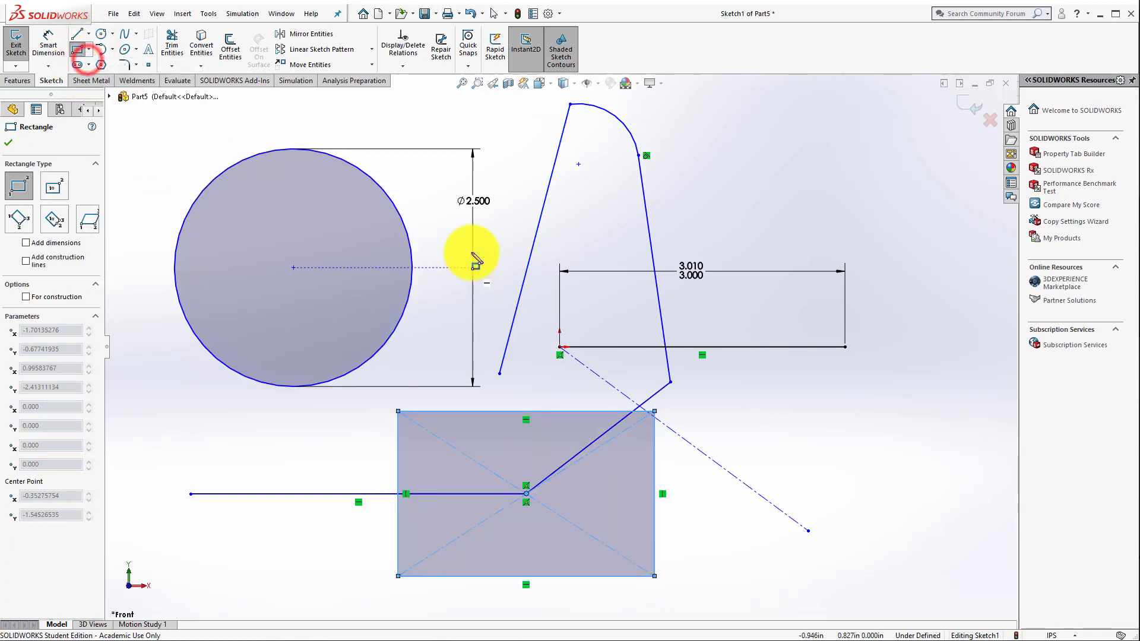
left_click(434, 182)
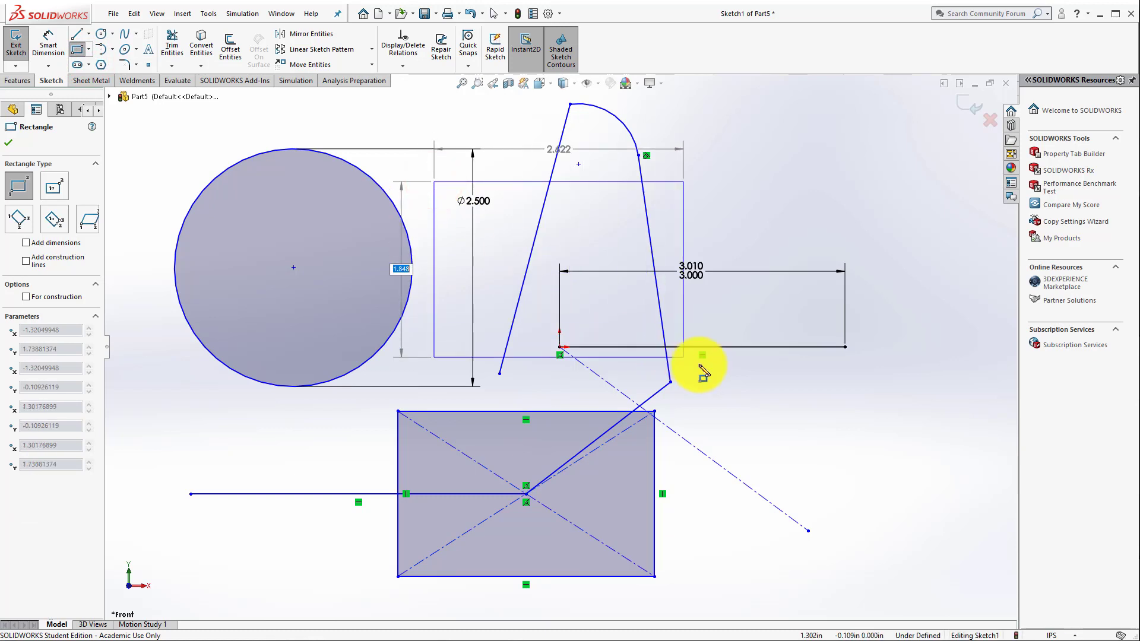
left_click(739, 390)
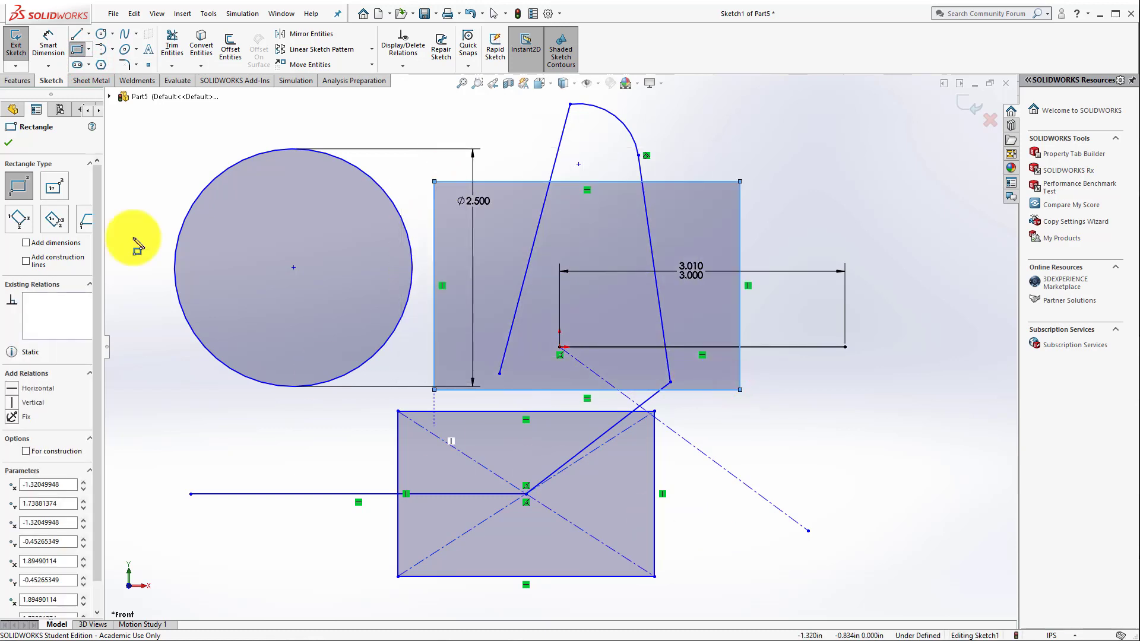
Step: Sketch a horizontal straight slot below the circle, about 1.87 in between arc centers and 0.52 in wide
left_click(77, 64)
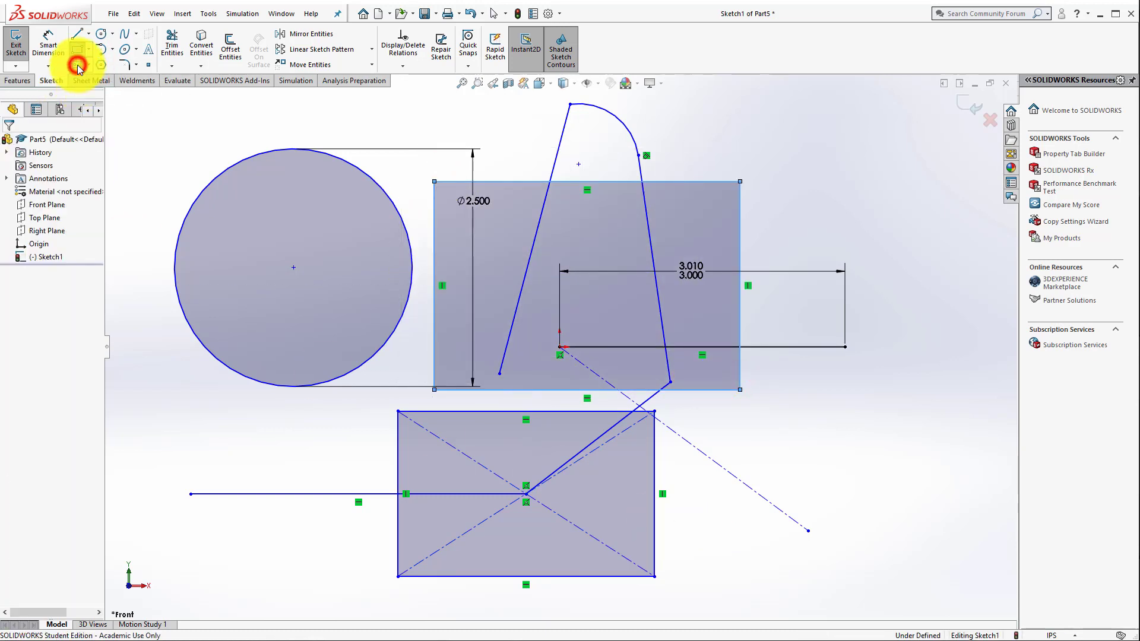
left_click(176, 423)
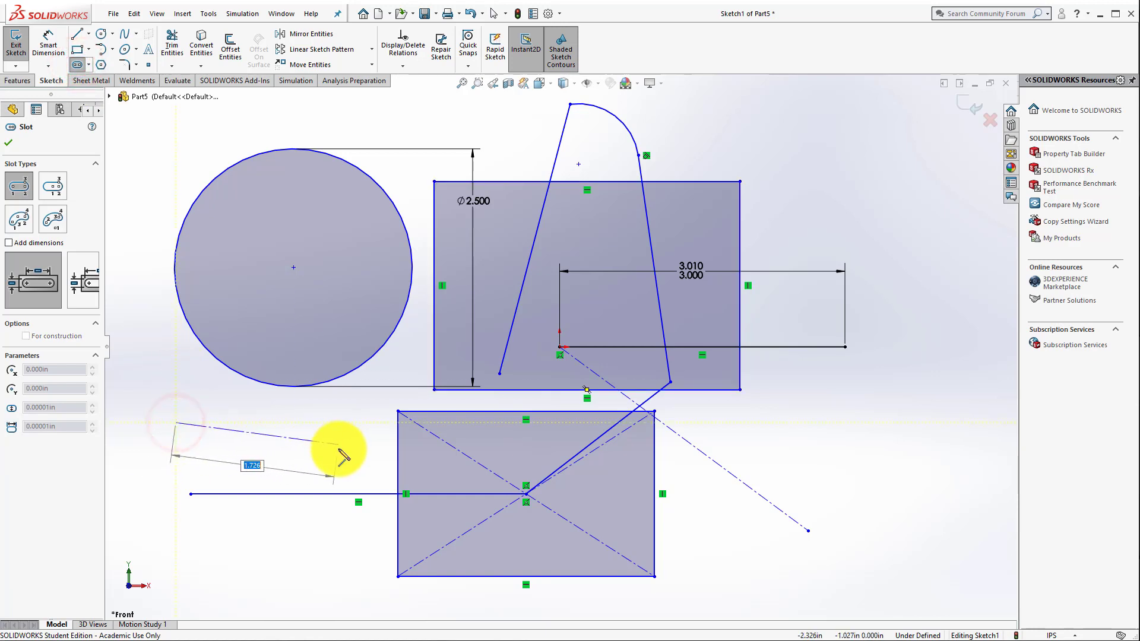
left_click(354, 425)
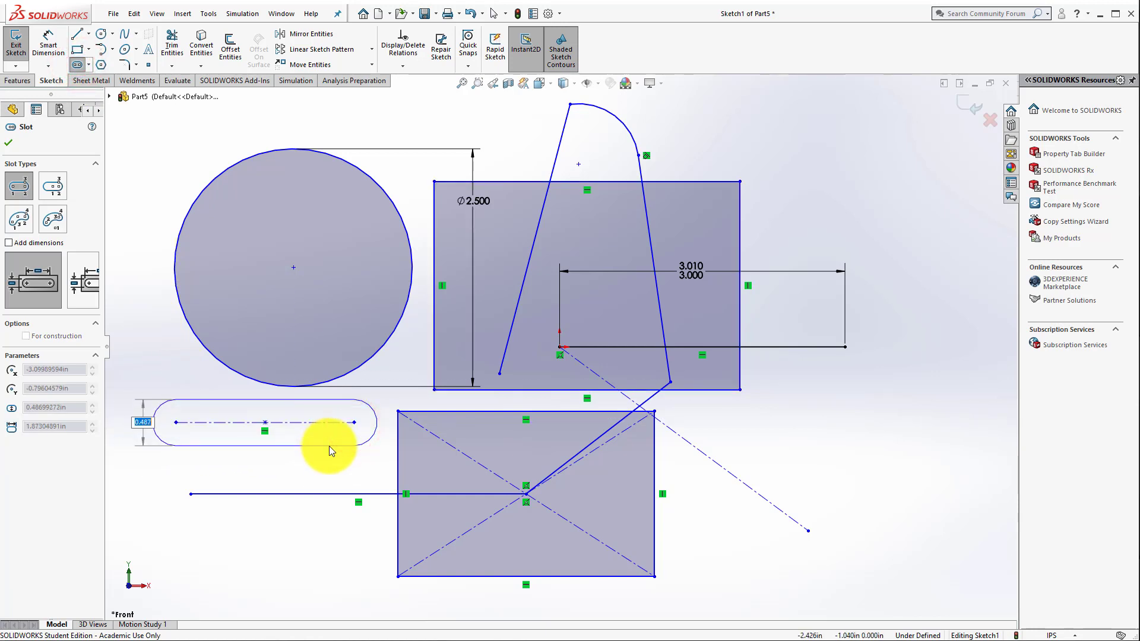
left_click(328, 447)
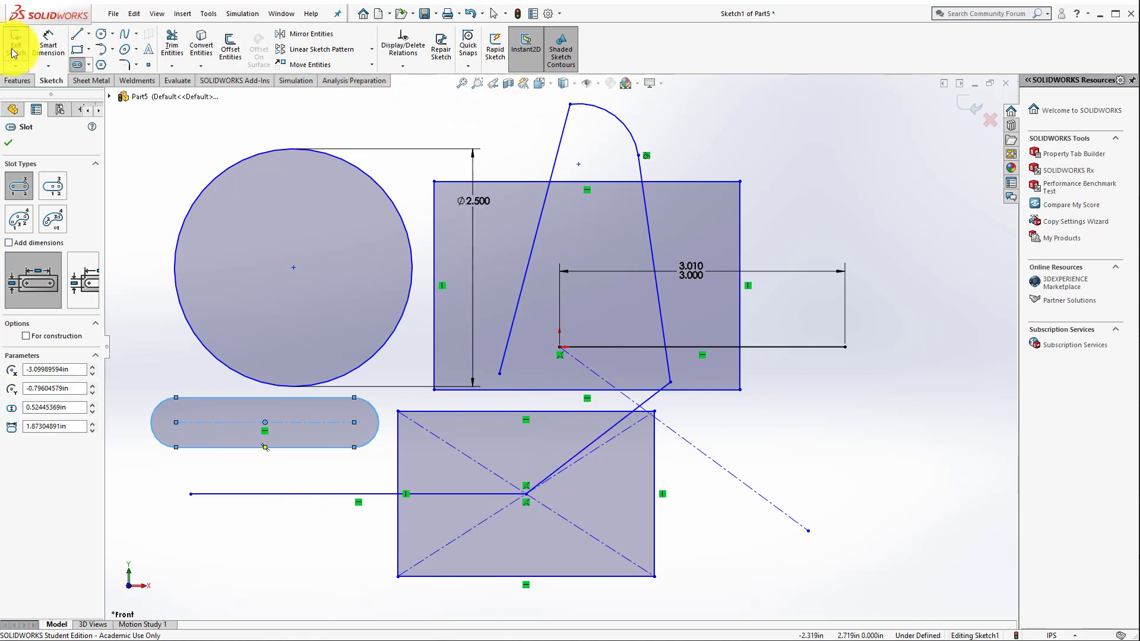
Step: Sketch an inscribed-circle polygon of about 1.78 in diameter below the 3 in line's right endpoint and set it to 6 sides
left_click(100, 64)
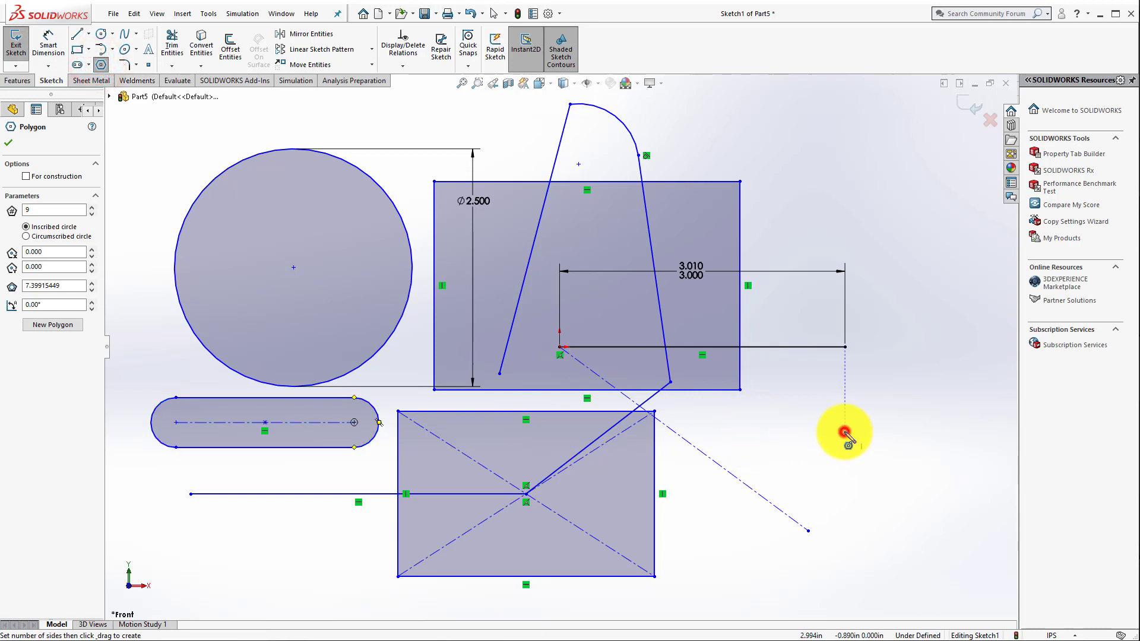
left_click(844, 432)
left_click(910, 496)
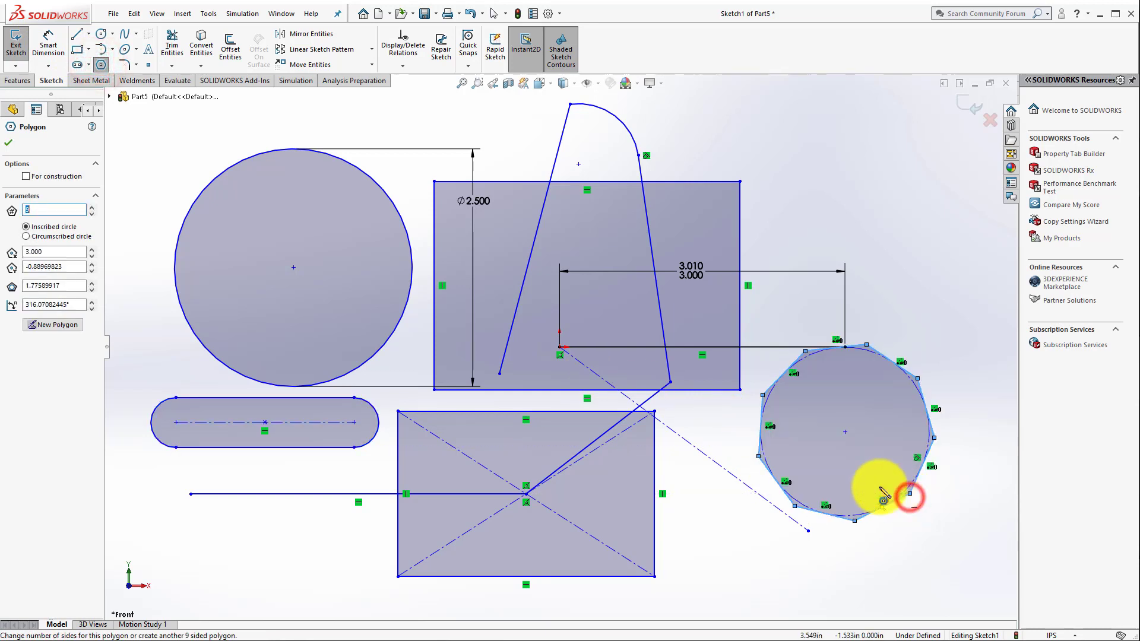
left_click(91, 214)
left_click(91, 215)
left_click(92, 214)
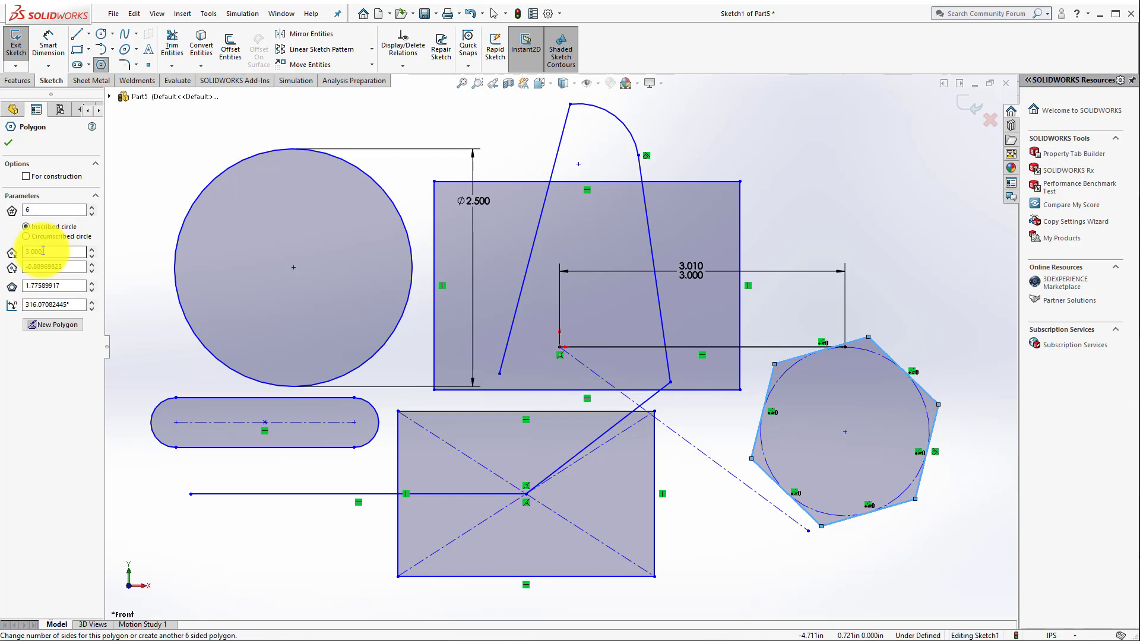
left_click(11, 145)
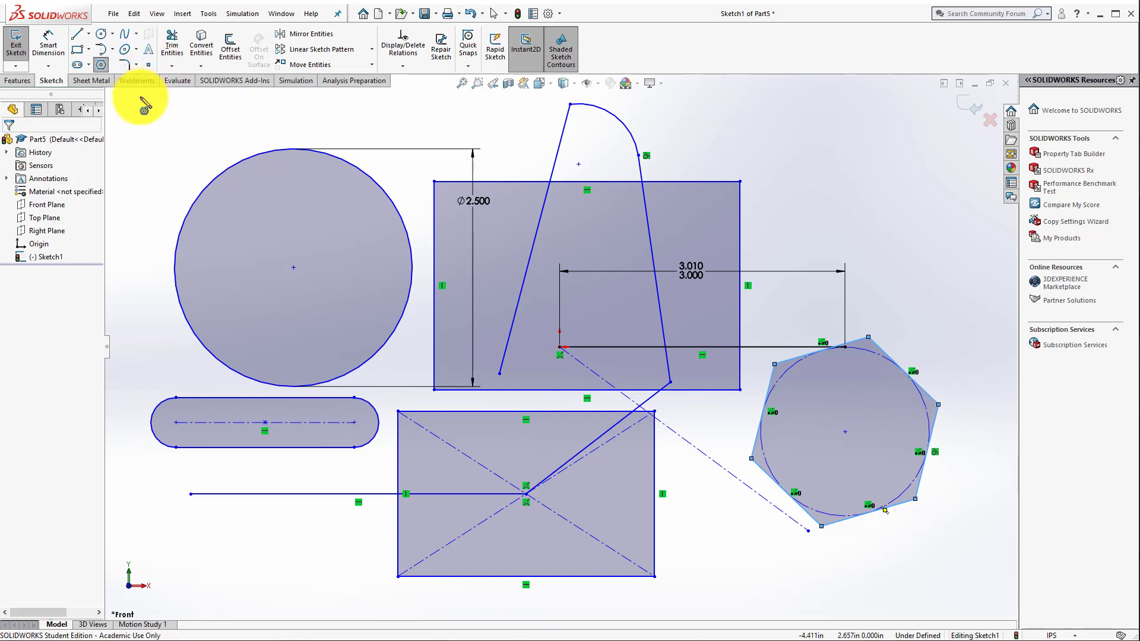
Step: Sketch a wavy six-point spline above the circle and across the rectangle, then reshape it by moving its third point to the right
left_click(125, 37)
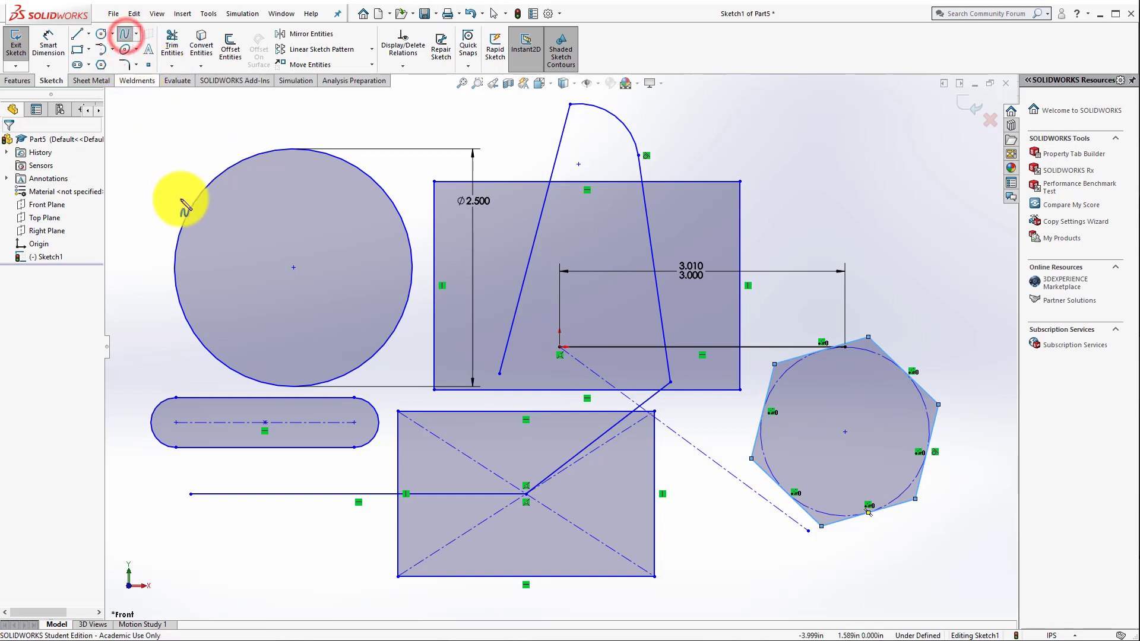
left_click(146, 122)
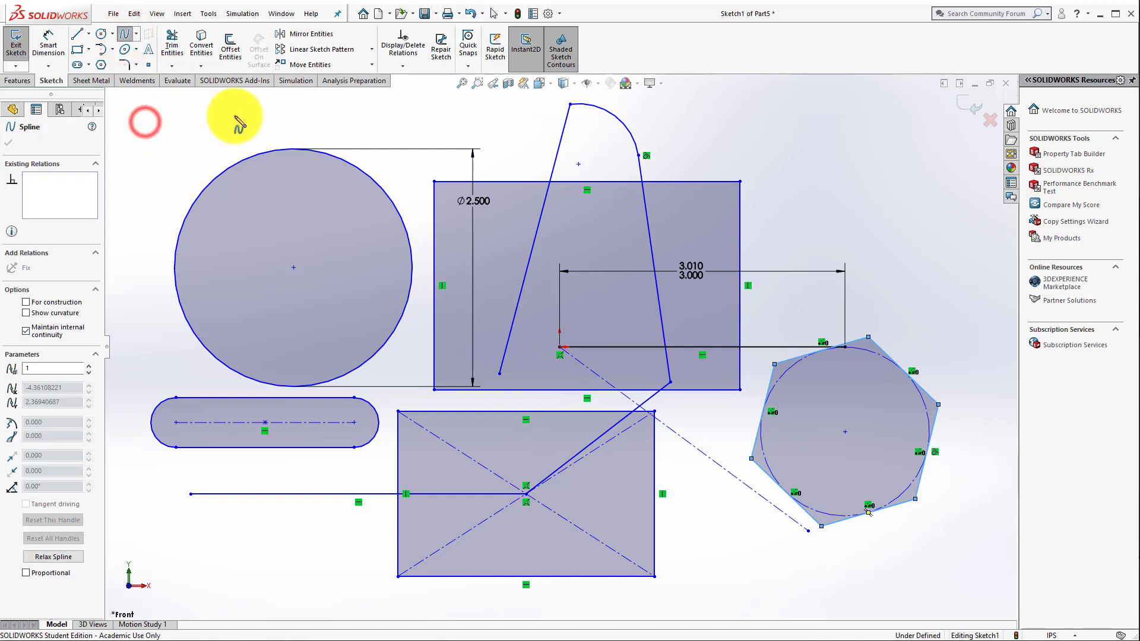
left_click(316, 112)
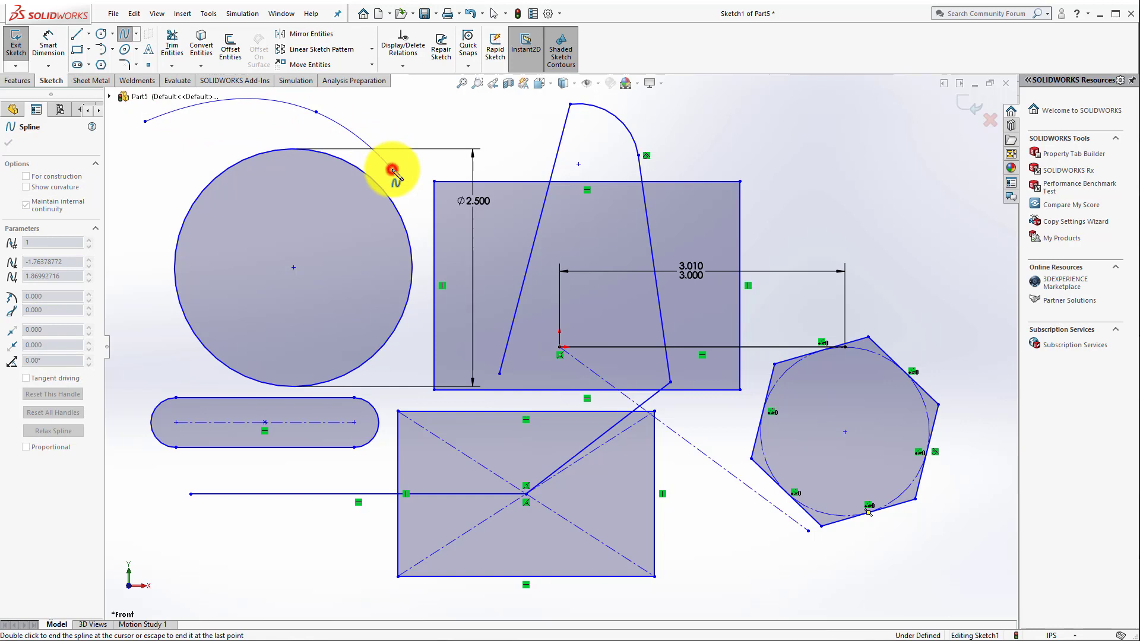
left_click(393, 171)
left_click(588, 209)
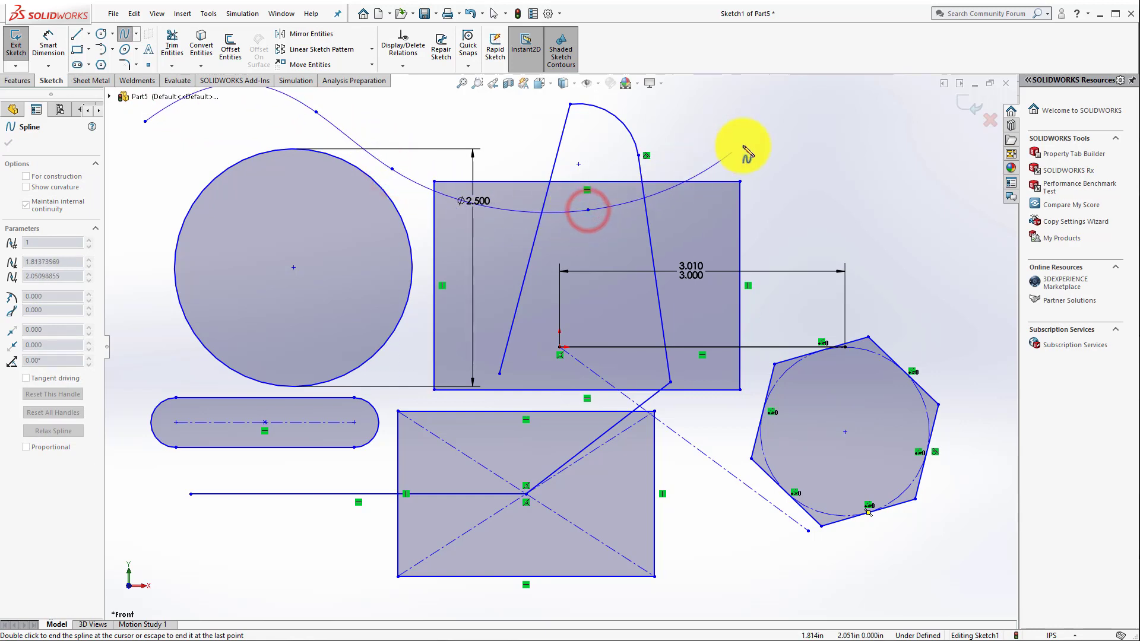
left_click(745, 143)
left_click(907, 275)
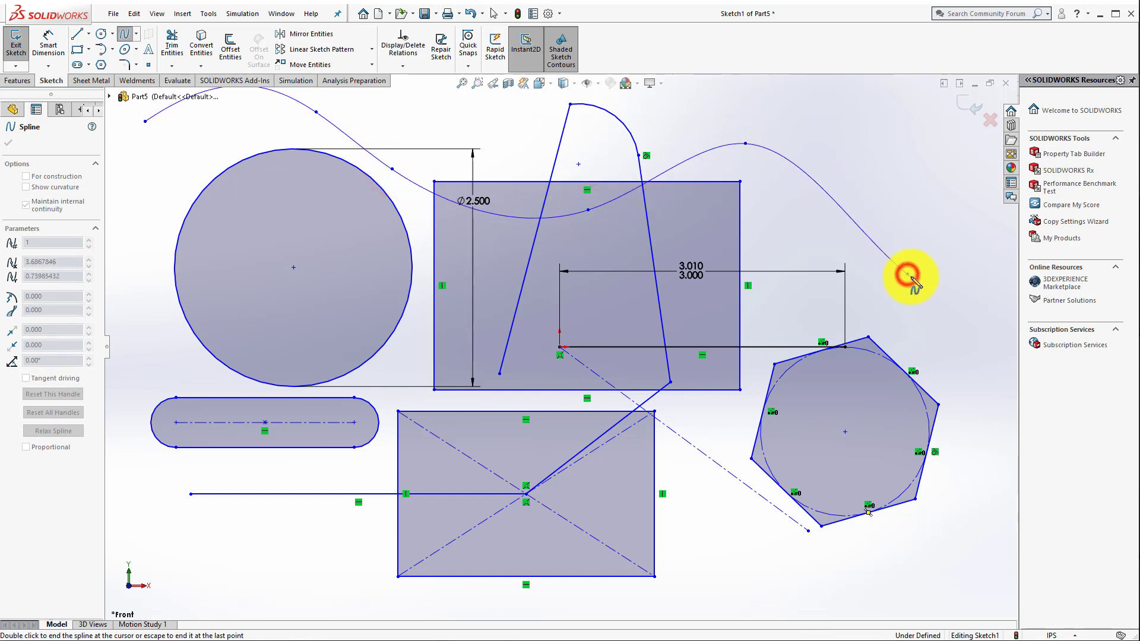
key("Escape")
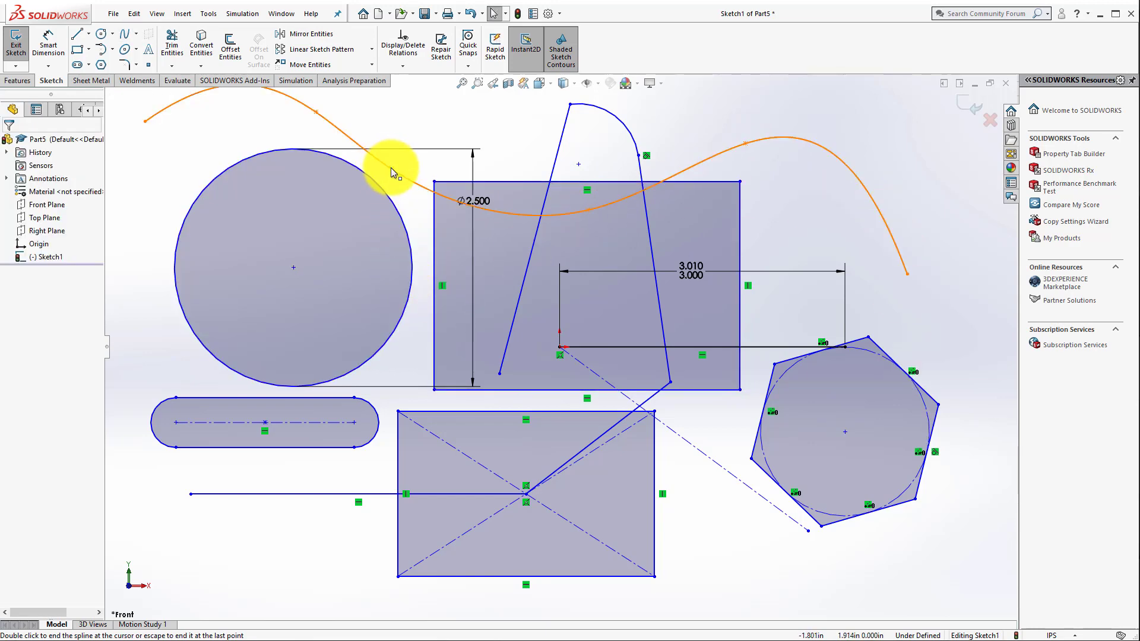
left_click_drag(391, 168, 526, 160)
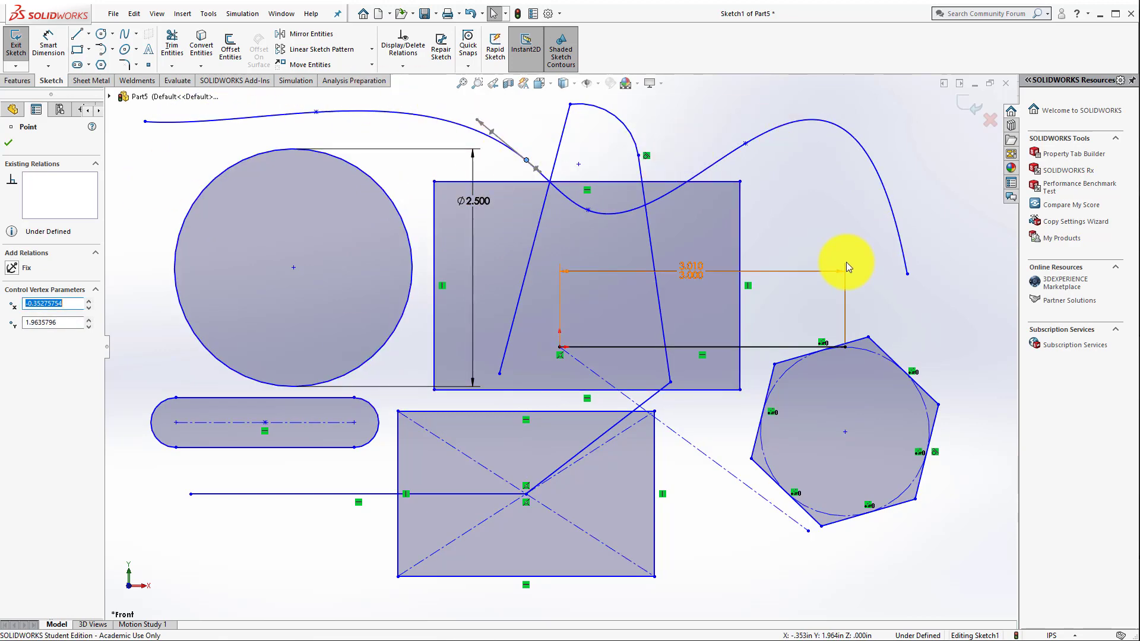
Step: Sketch a horizontal ellipse below the slot with radii of about 1.06 in and 0.68 in
left_click(125, 52)
left_click(235, 545)
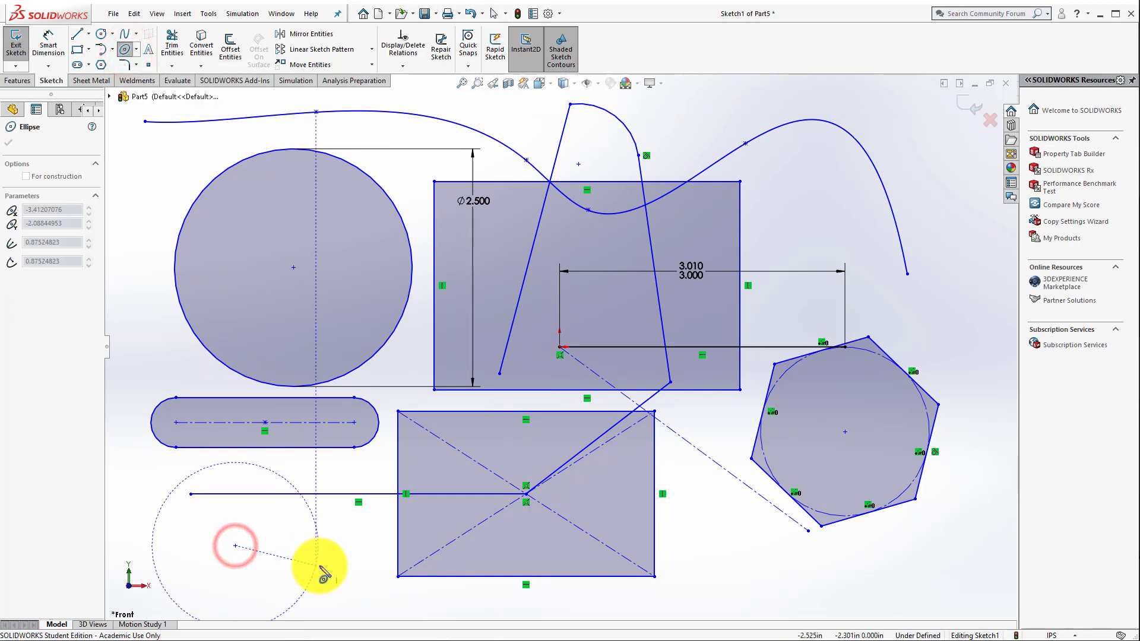
left_click(334, 544)
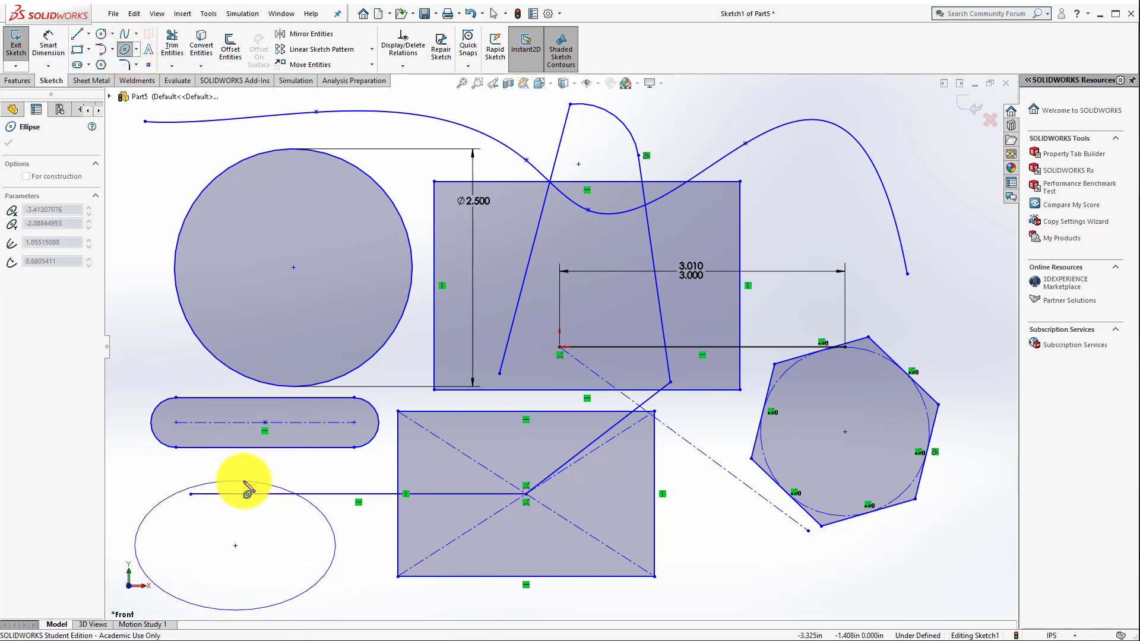
left_click(243, 481)
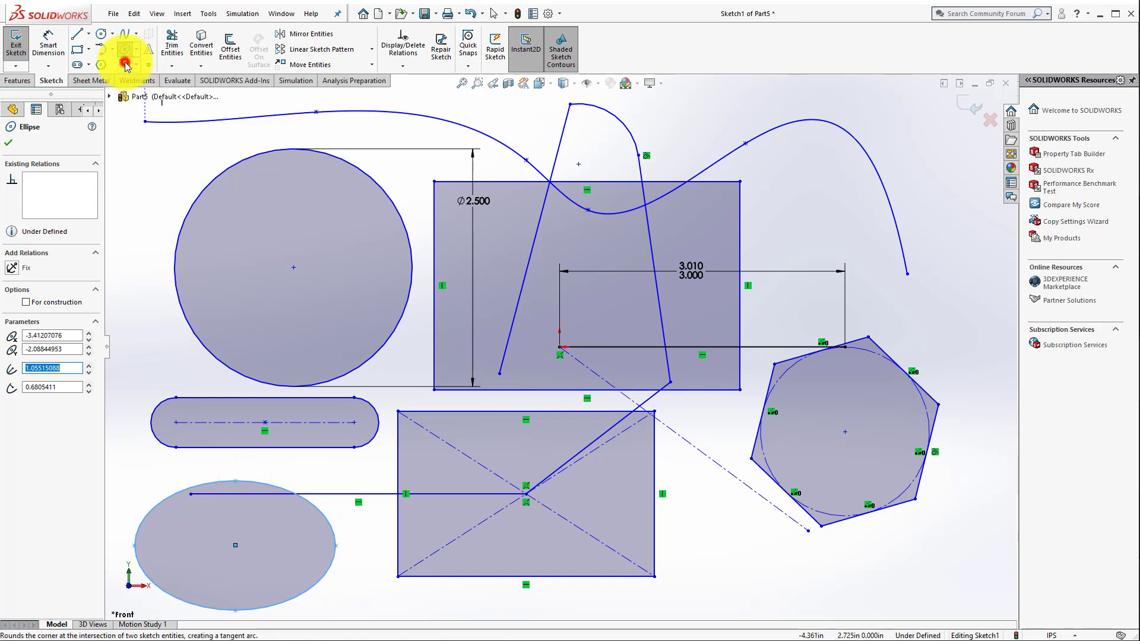
Step: Fillet the corner rectangle's upper-left corner with a 0.4 in radius, with keeping constrained corners turned off
left_click(126, 63)
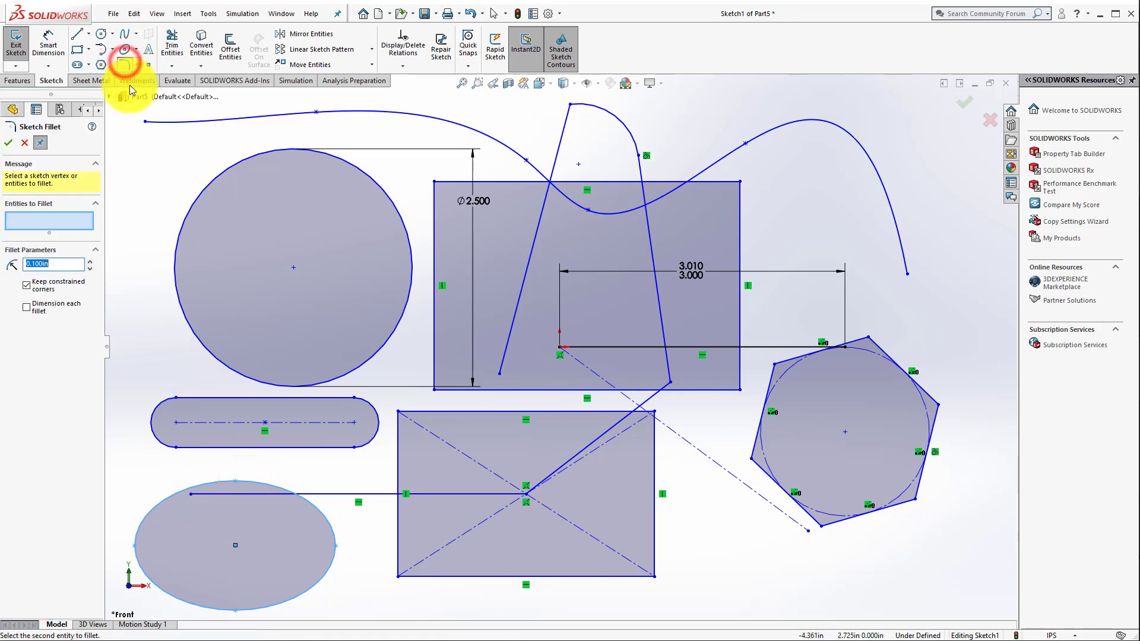
left_click(445, 183)
left_click(435, 198)
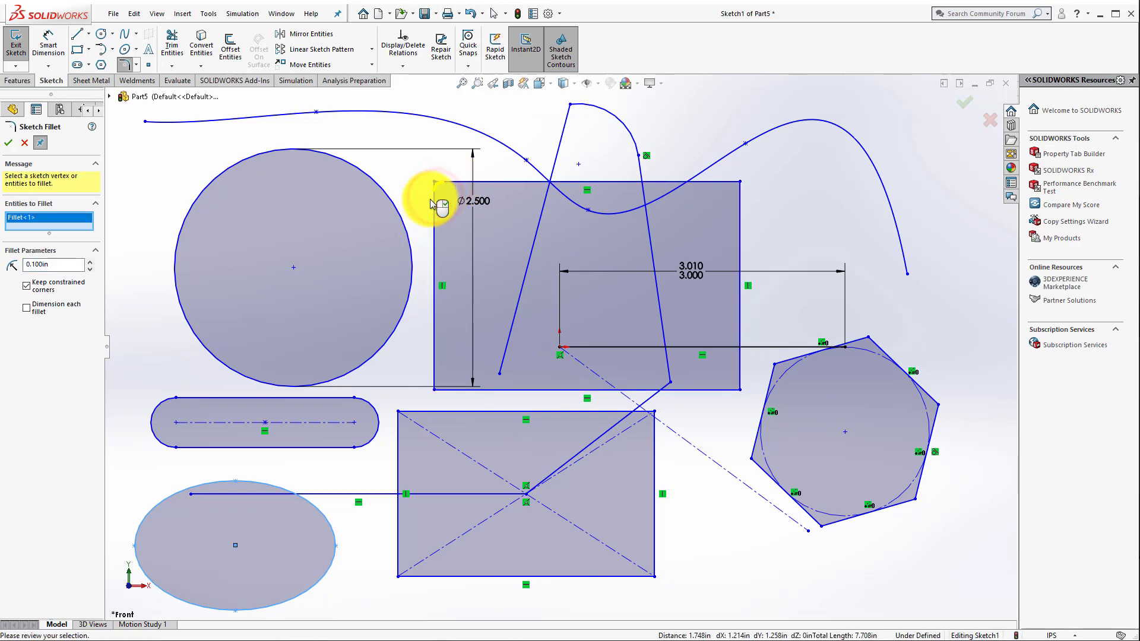
left_click(91, 262)
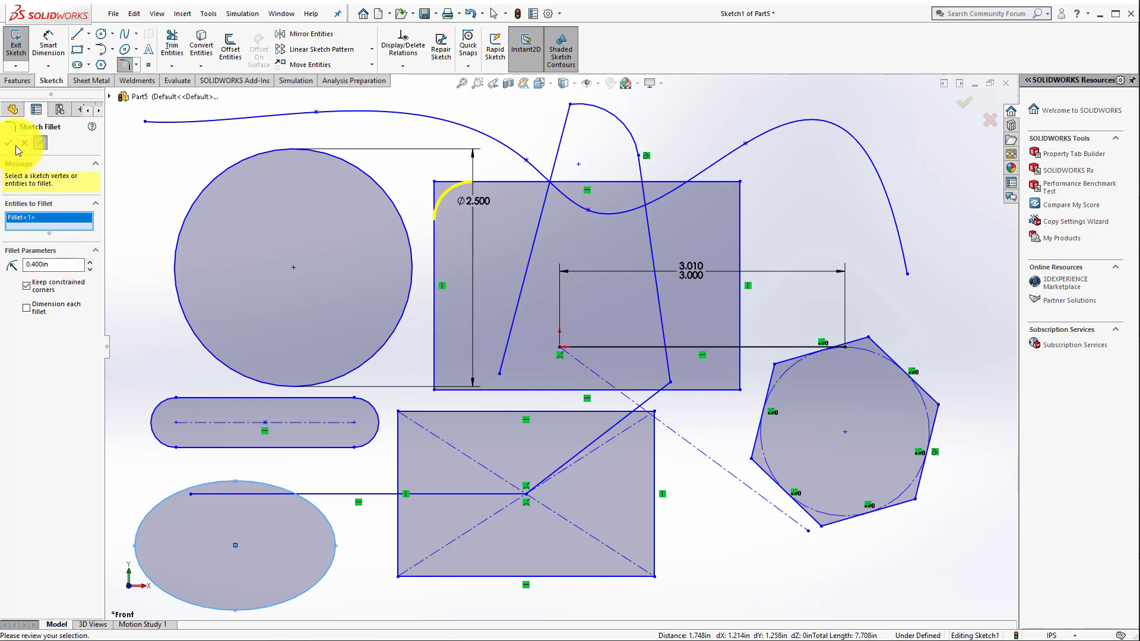
left_click(27, 285)
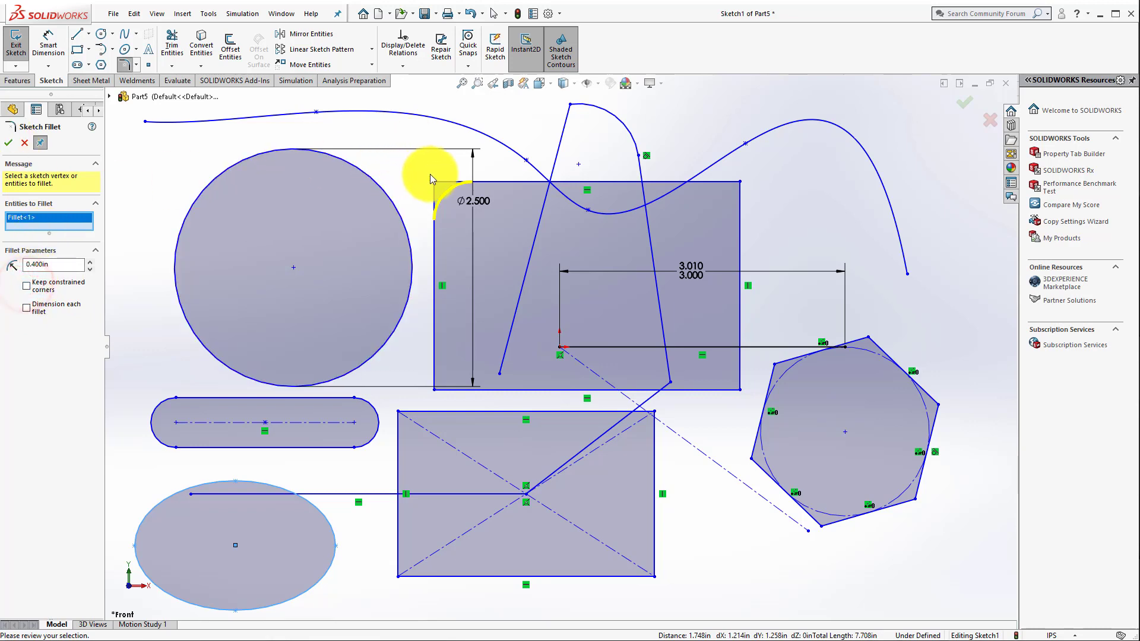
left_click(8, 143)
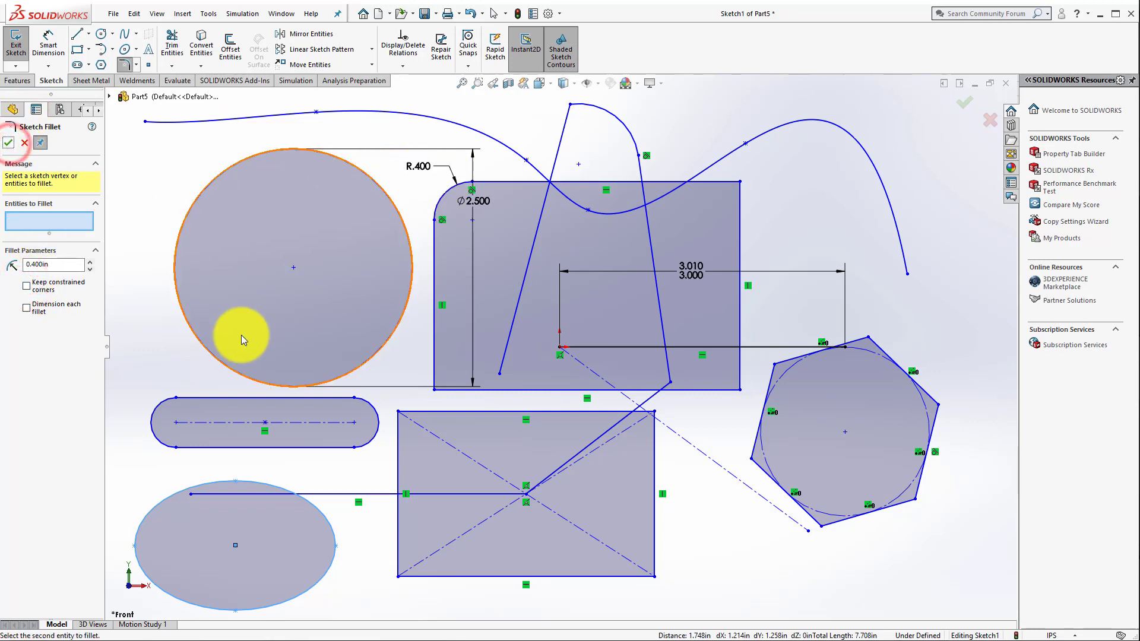
left_click(424, 165)
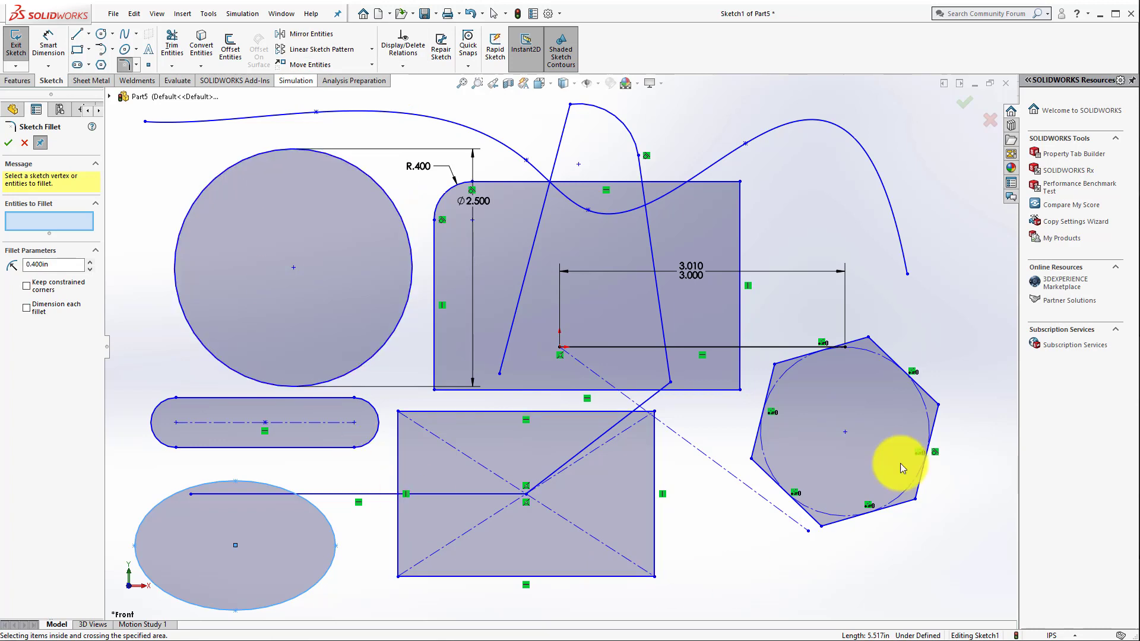
Step: Place a single sketch point in the open area between the spline's left end and the circle
left_click(149, 64)
left_click(156, 170)
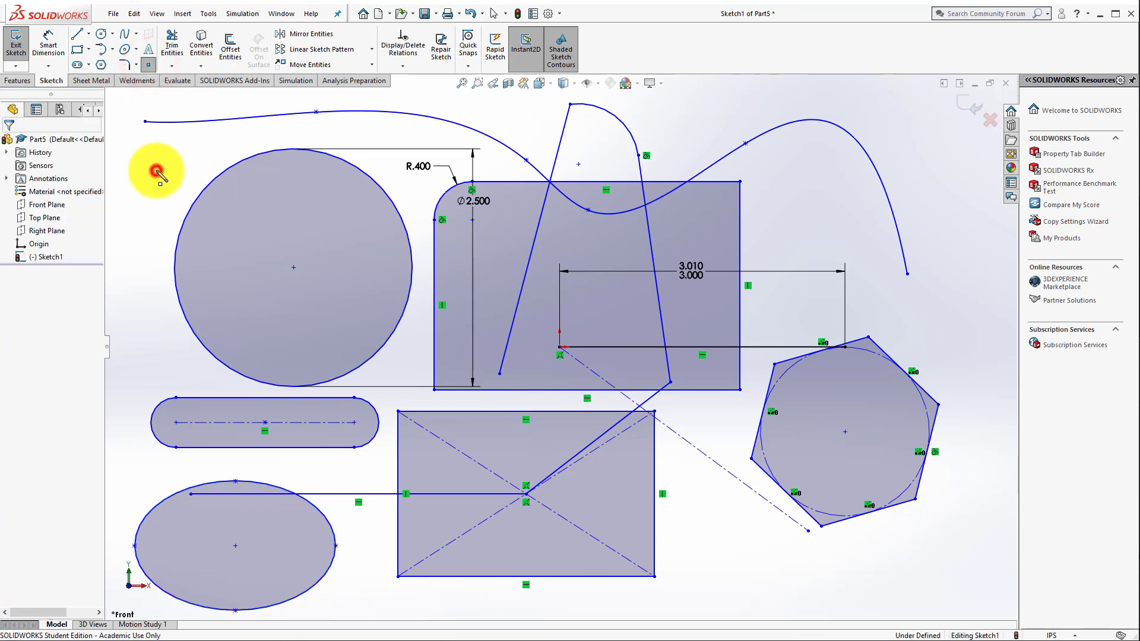
key("Escape")
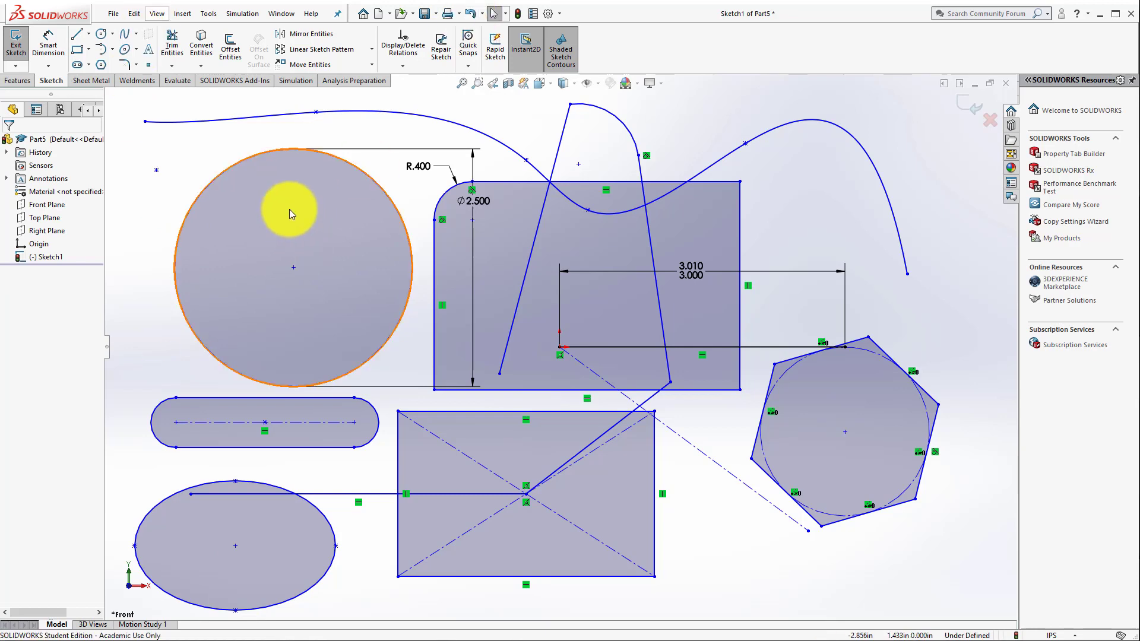
Step: Create sketch text reading OKLAHOMA that follows the spline
left_click(150, 51)
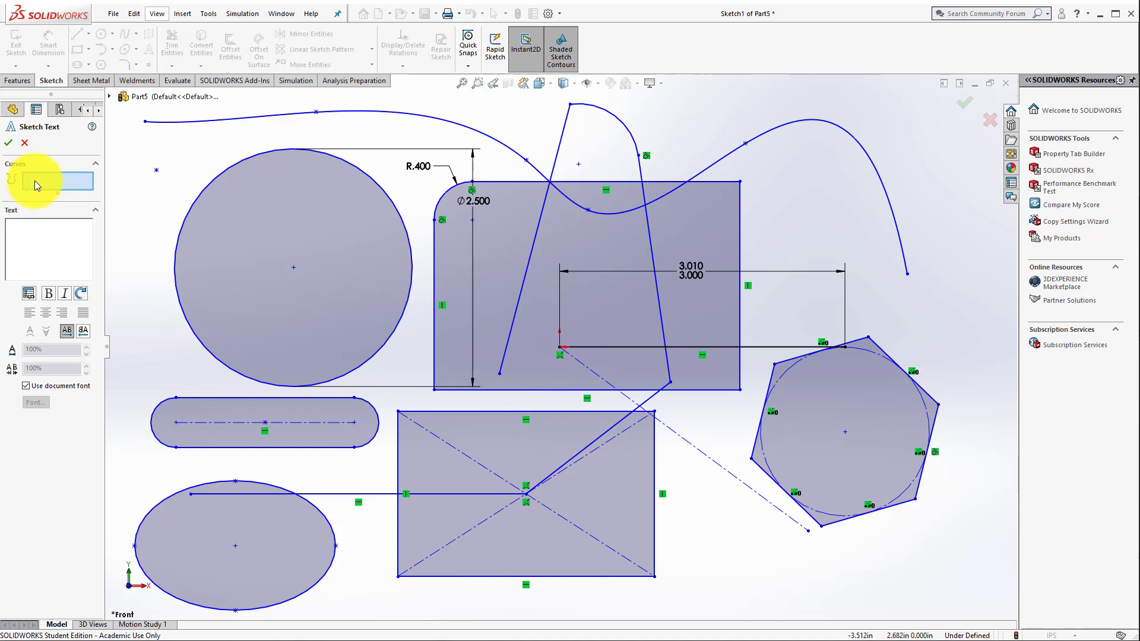
left_click(250, 118)
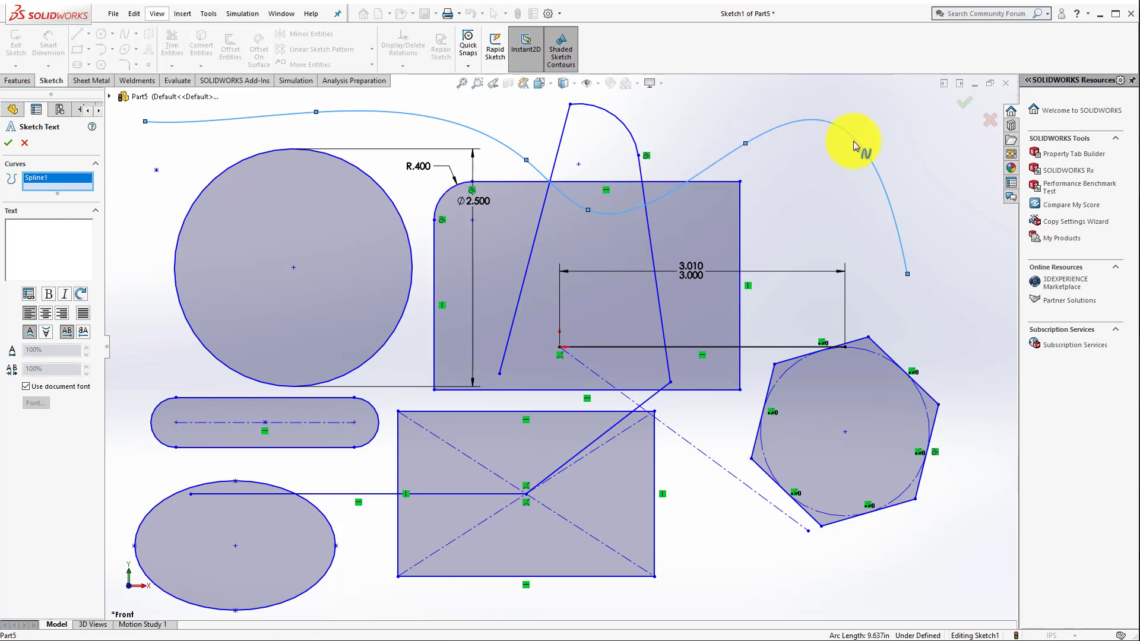
left_click(41, 234)
type("O")
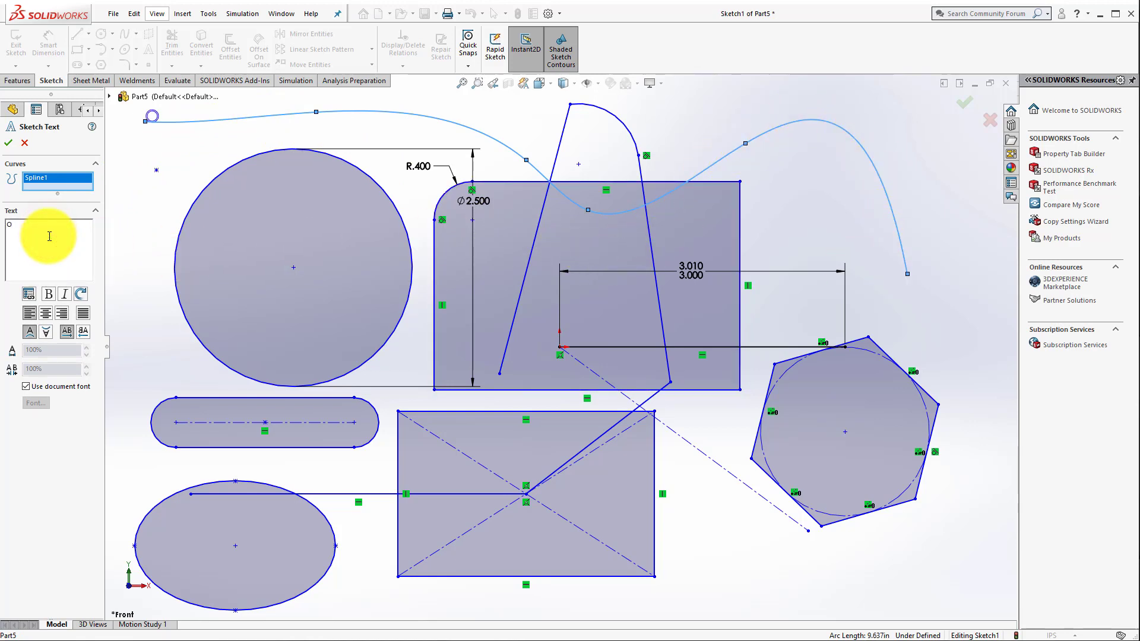
type("KLAHOME")
key("BackSpace")
type("A")
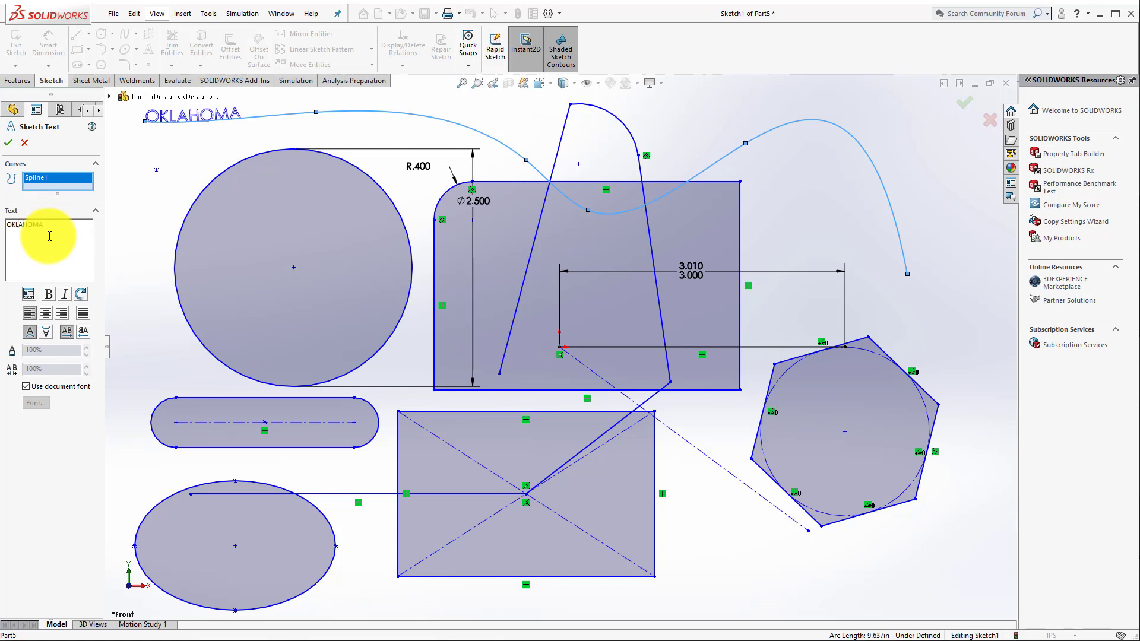
Step: Centre the OKLAHOMA text along the spline, flip it horizontally and back, and try the bold style
left_click(46, 315)
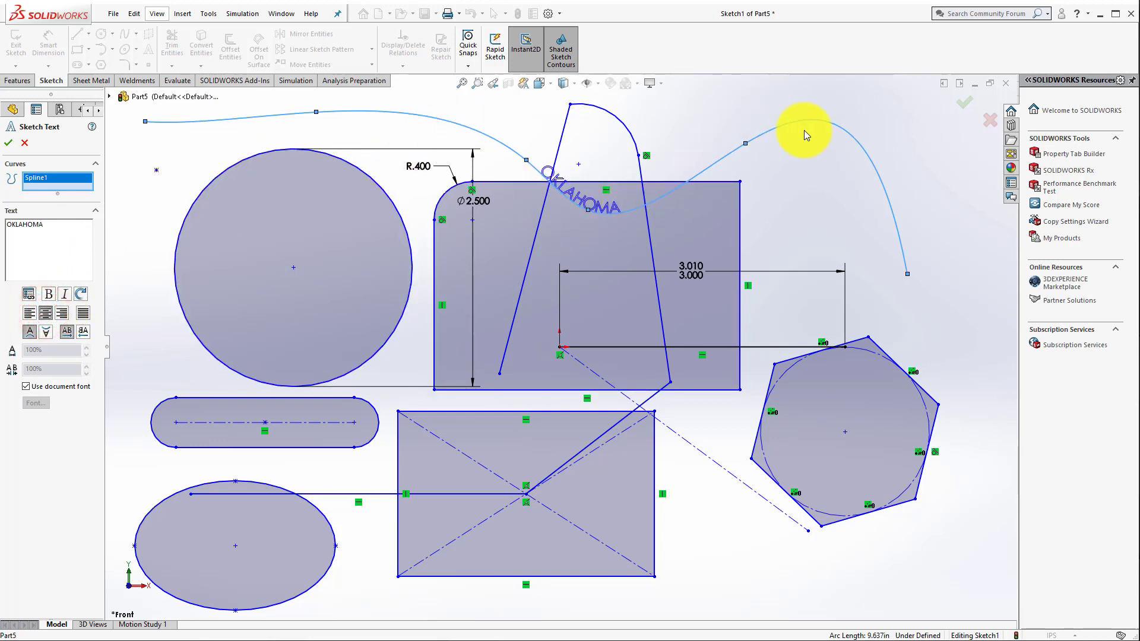
left_click(33, 334)
left_click(44, 333)
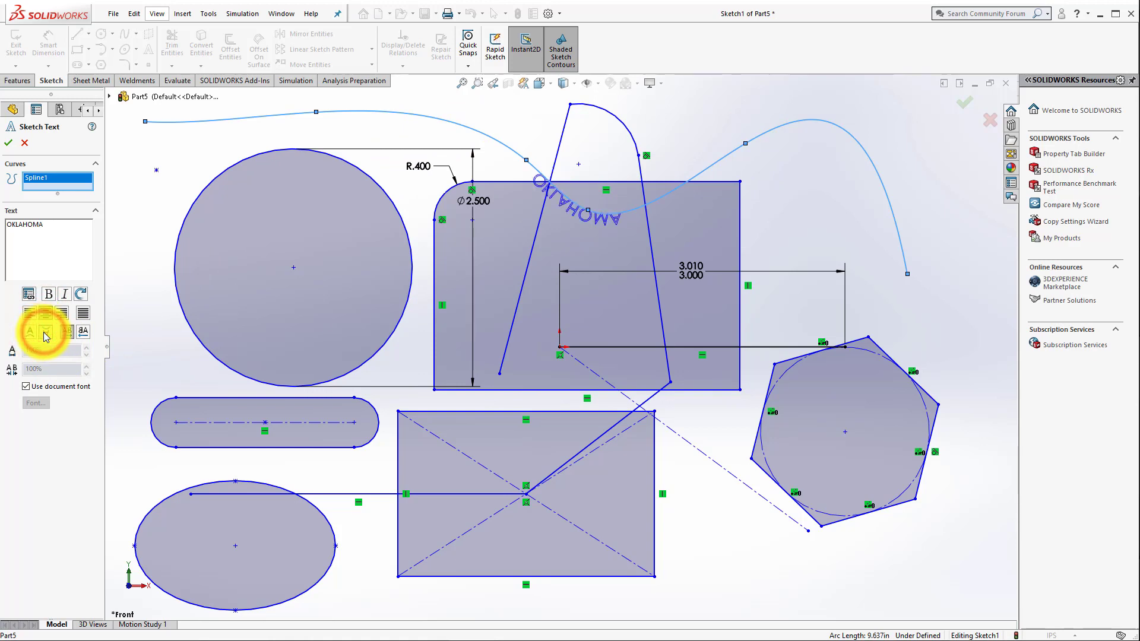
left_click(84, 329)
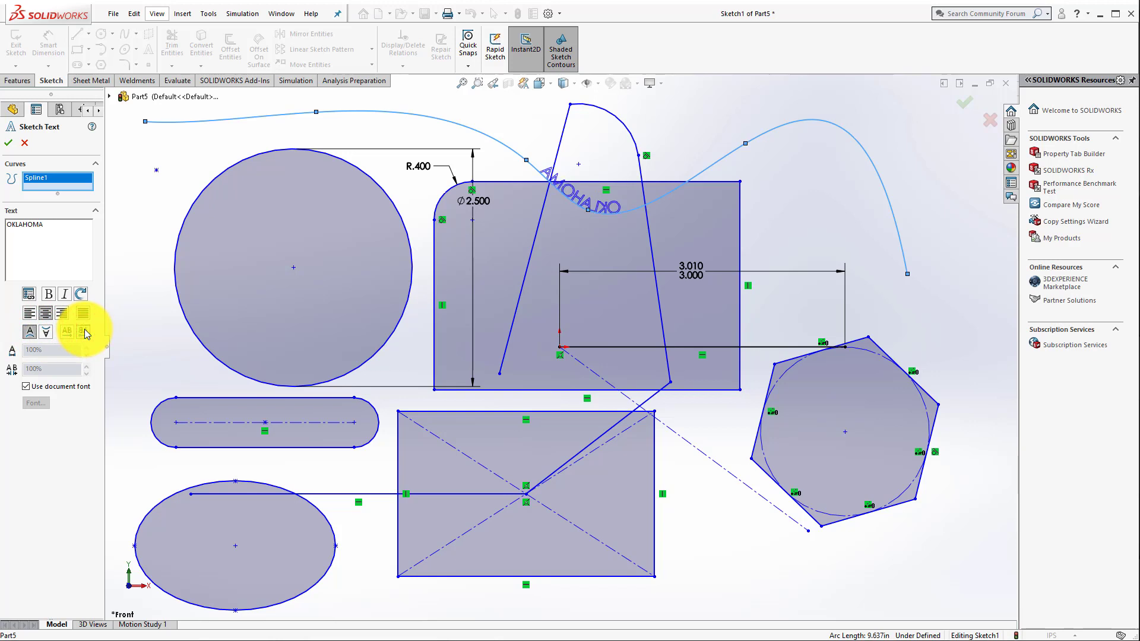
left_click(66, 332)
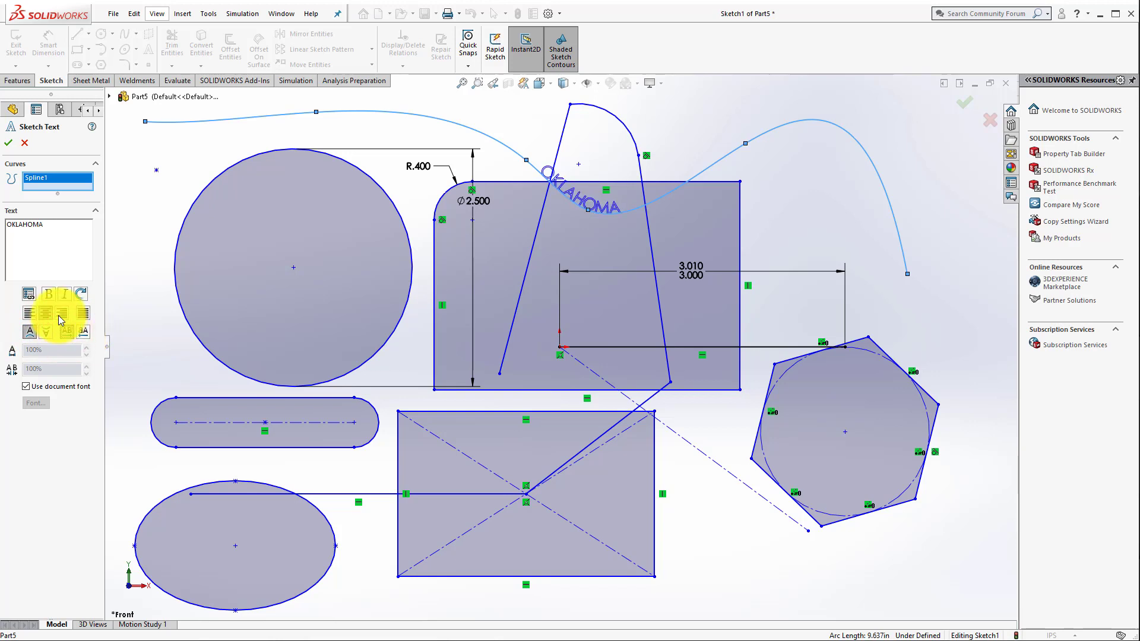
left_click(48, 292)
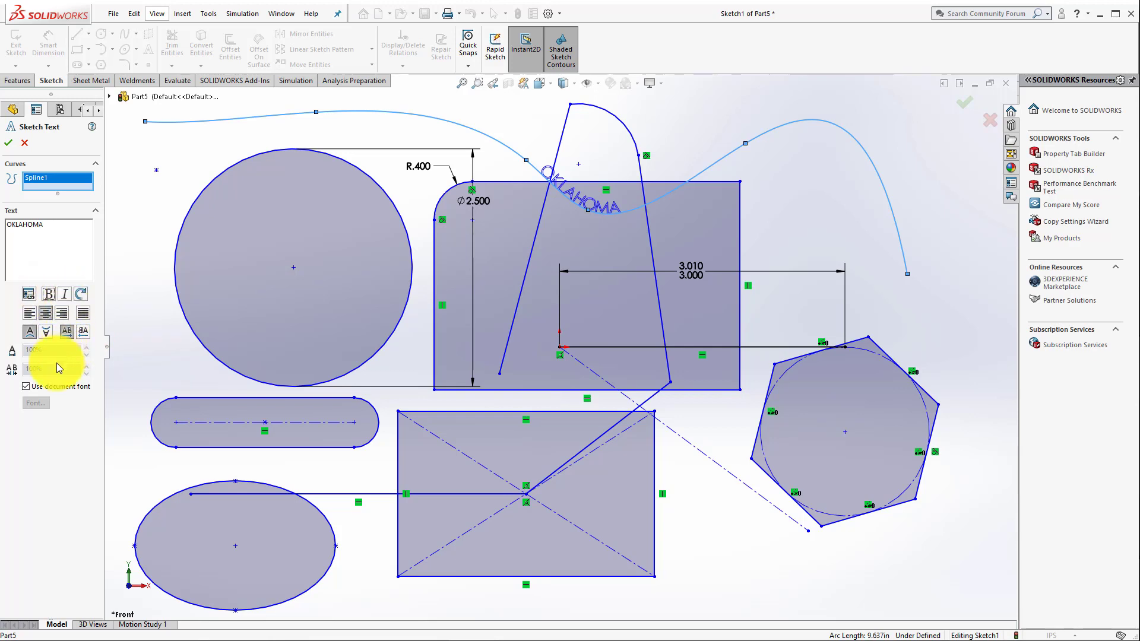
Step: Turn off the document font, set the text height to 0.5 in, and discard the sketch text
left_click(27, 387)
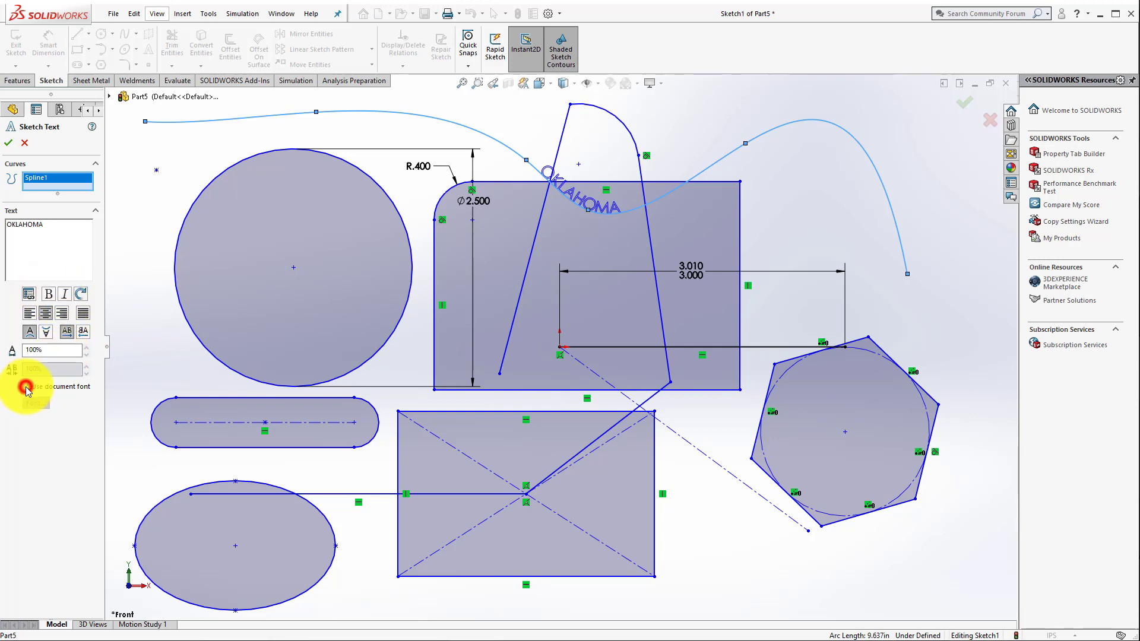
left_click(33, 403)
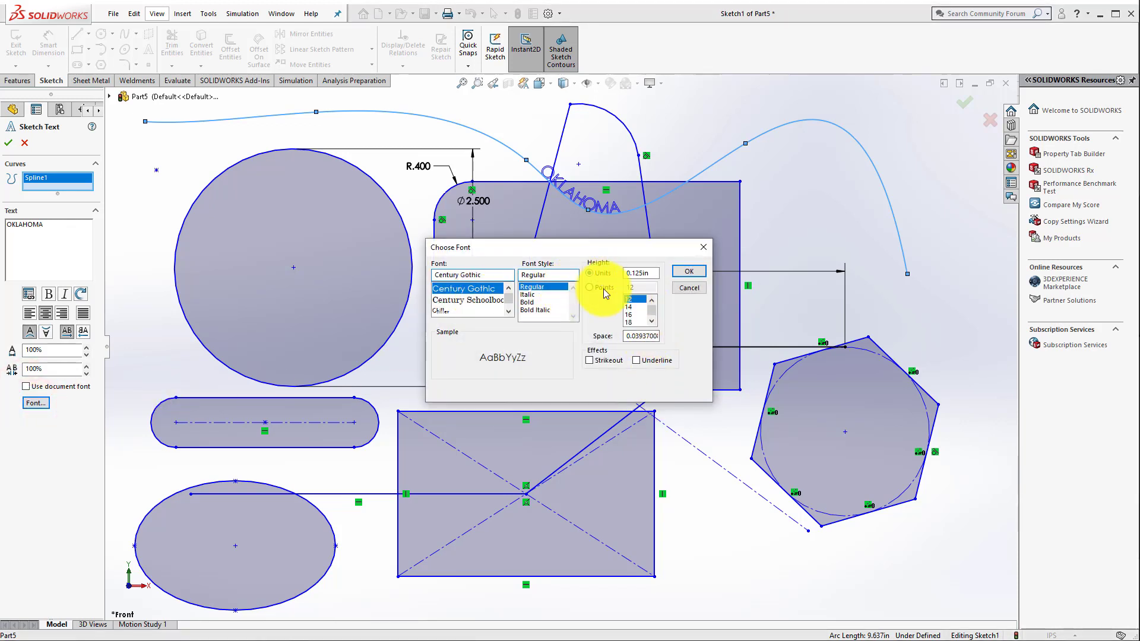
double_click(650, 273)
type(".5")
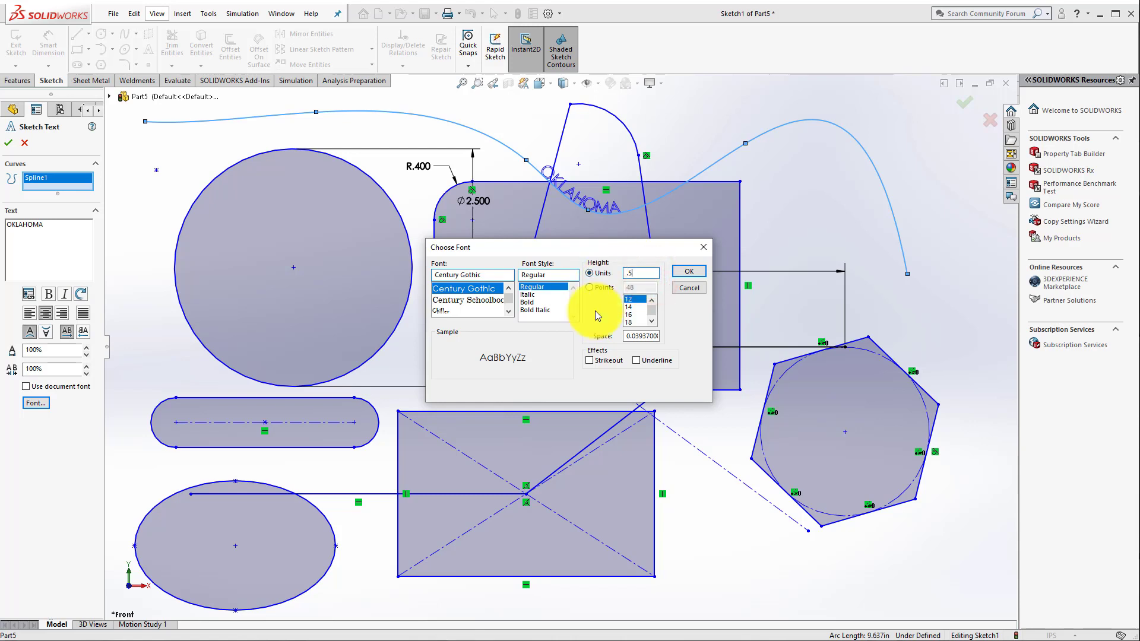
key("Return")
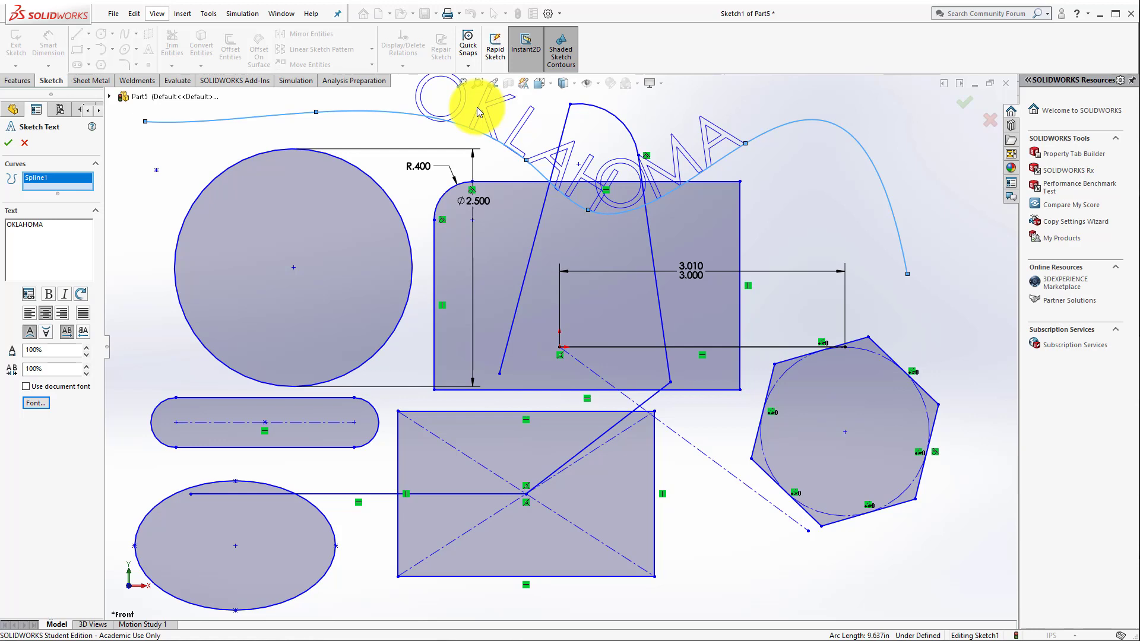
left_click(18, 143)
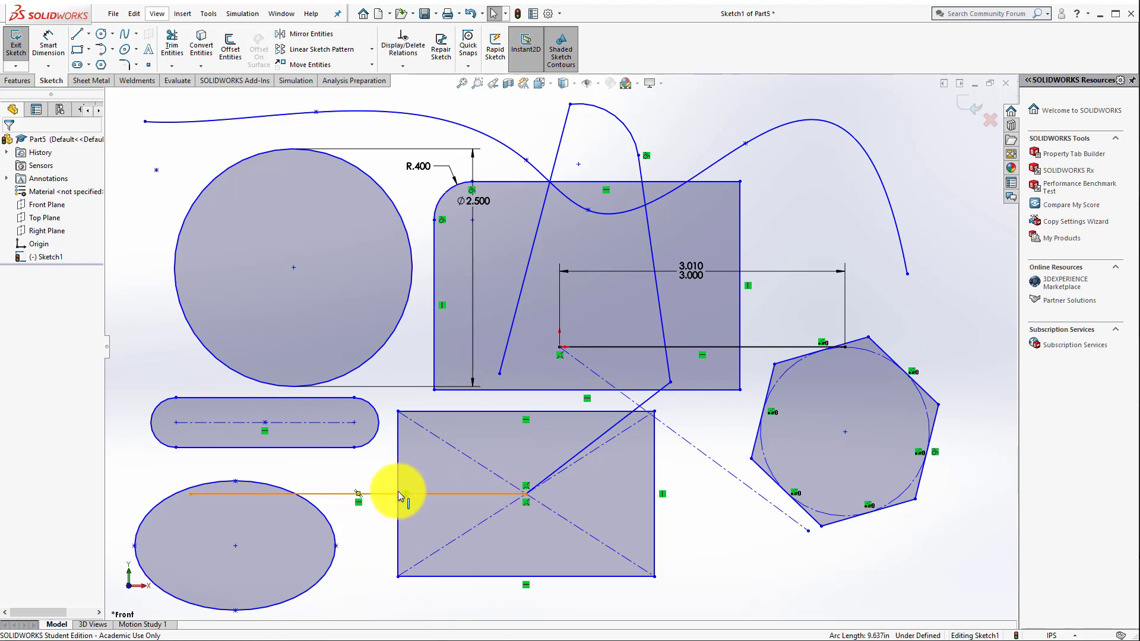
Step: Power-trim the portions of the horizontal line that lie inside the ellipse and inside the center rectangle
left_click(172, 65)
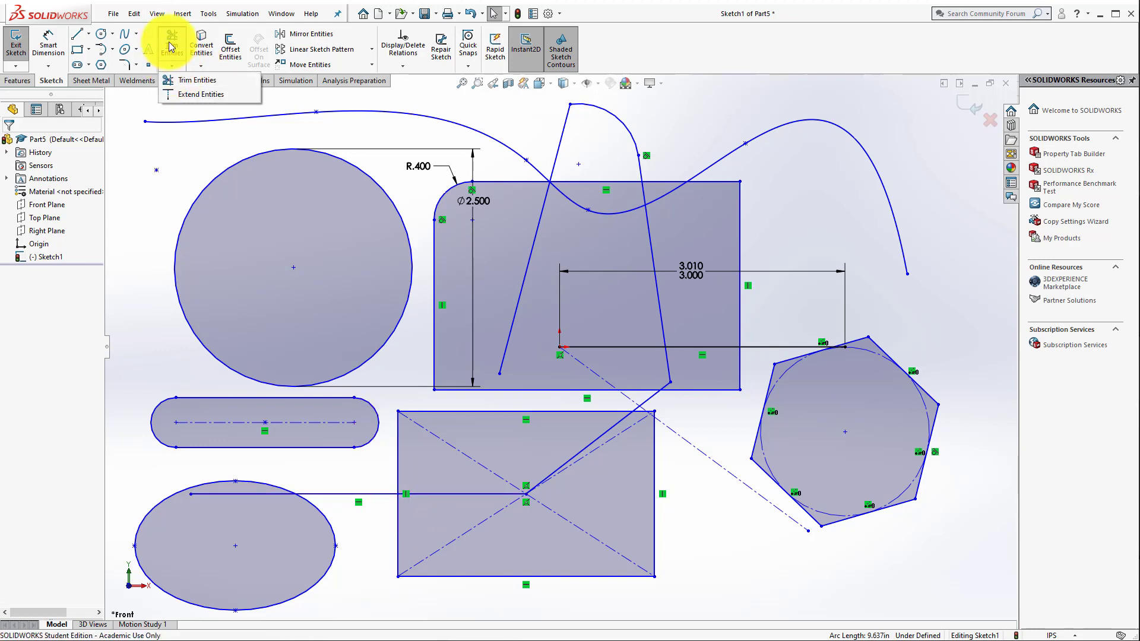
left_click(171, 47)
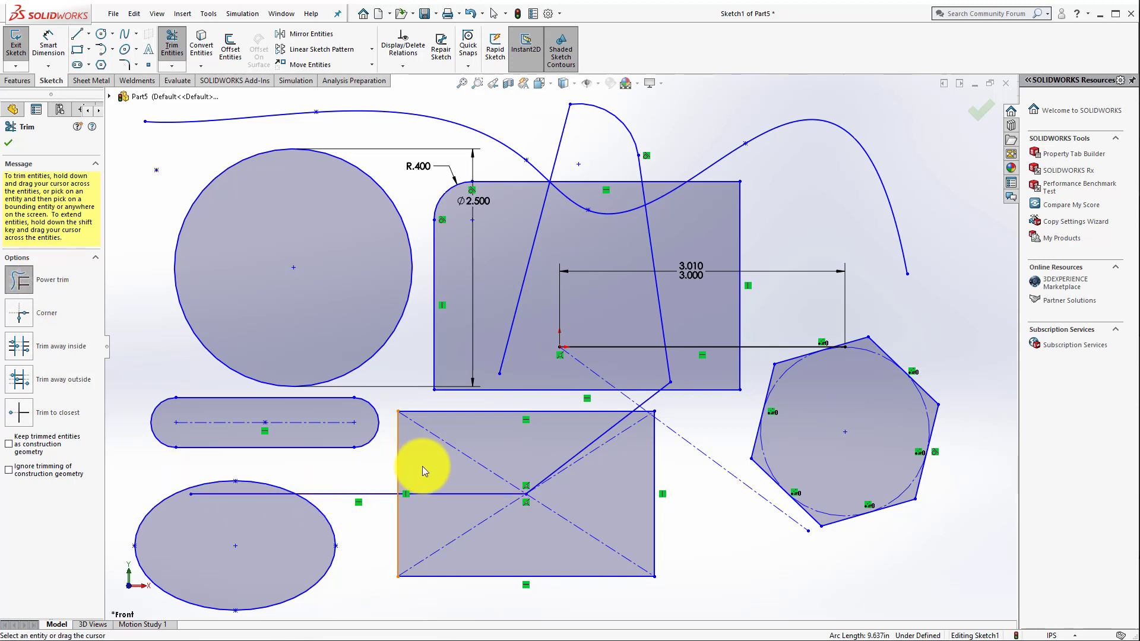
left_click_drag(436, 462, 450, 499)
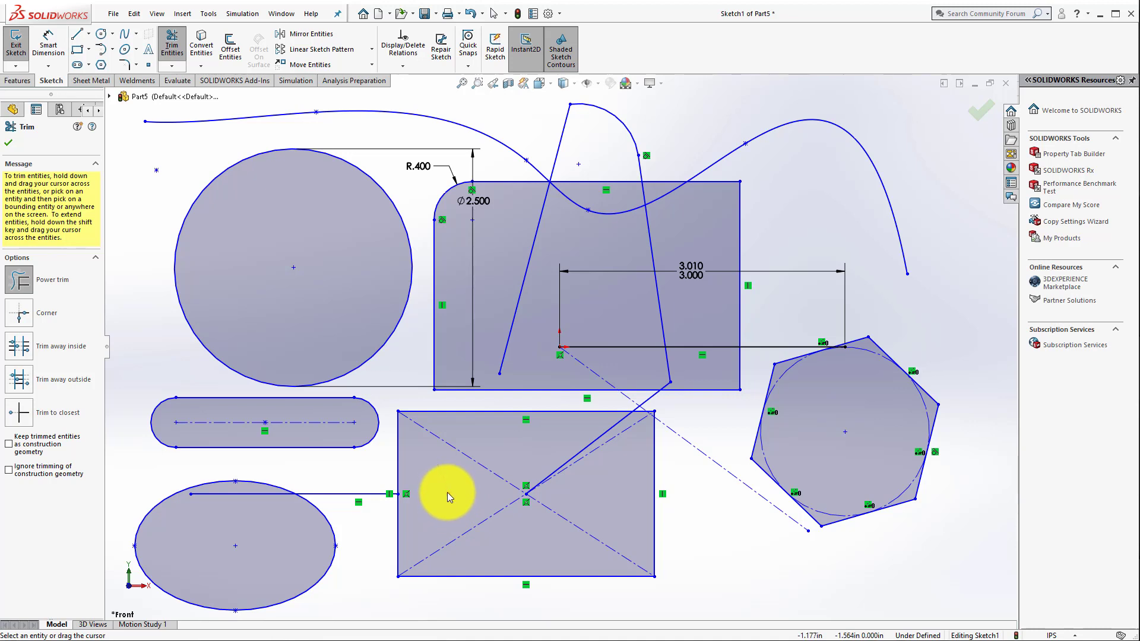
mouse_move(447, 492)
left_mouse_down()
mouse_move(447, 479)
mouse_move(447, 528)
mouse_move(448, 491)
left_mouse_up()
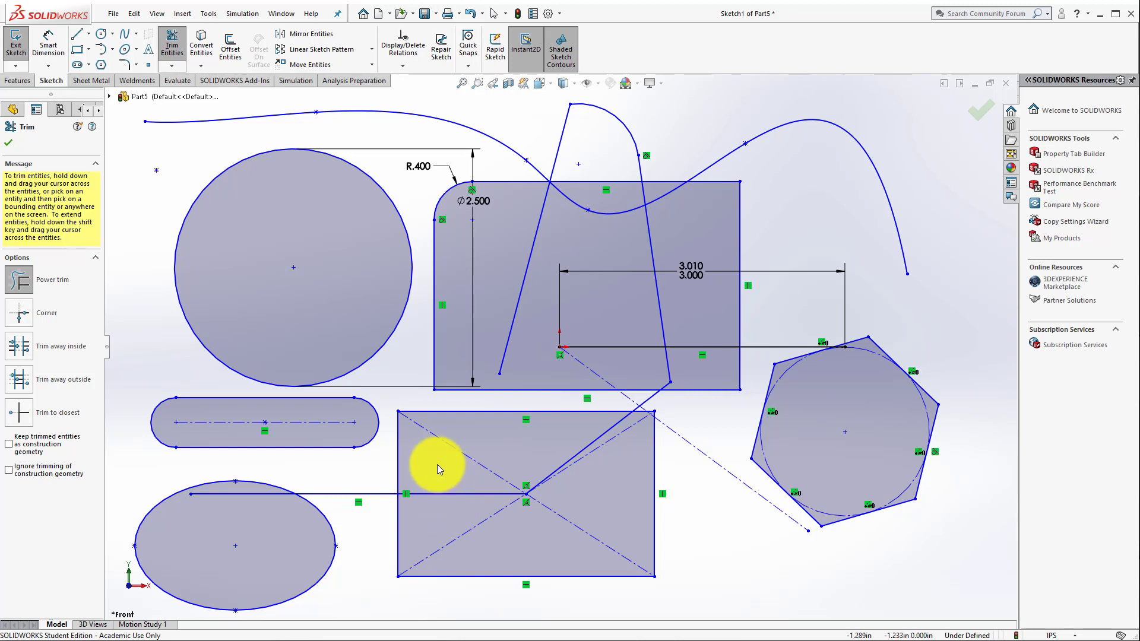
mouse_move(436, 466)
left_mouse_down()
mouse_move(377, 471)
mouse_move(404, 468)
left_mouse_up()
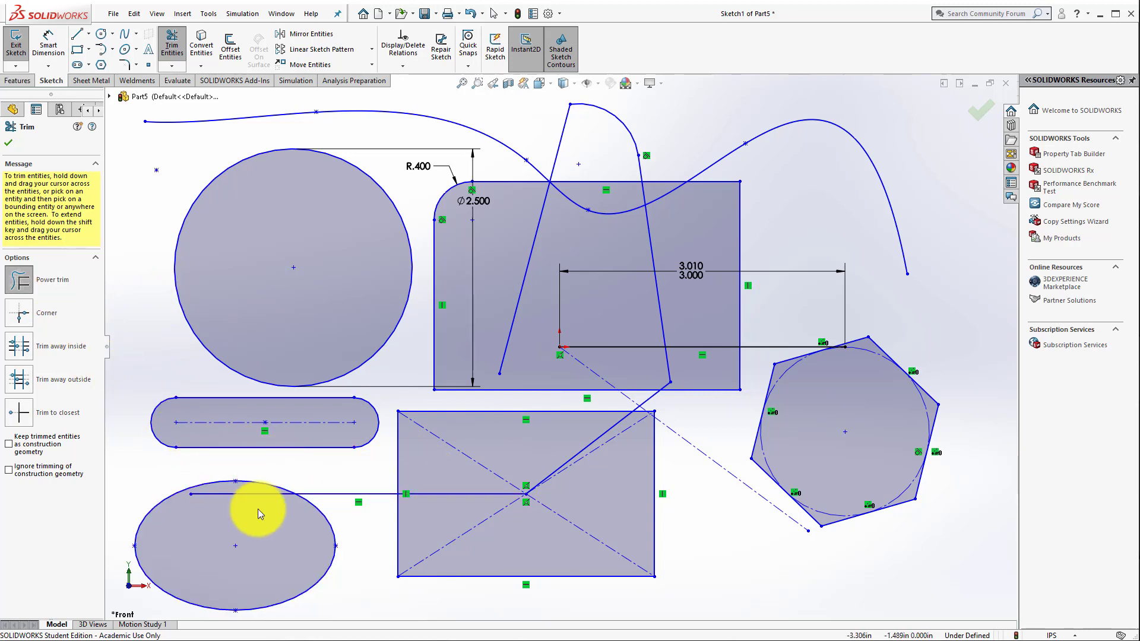
left_click_drag(267, 521, 247, 490)
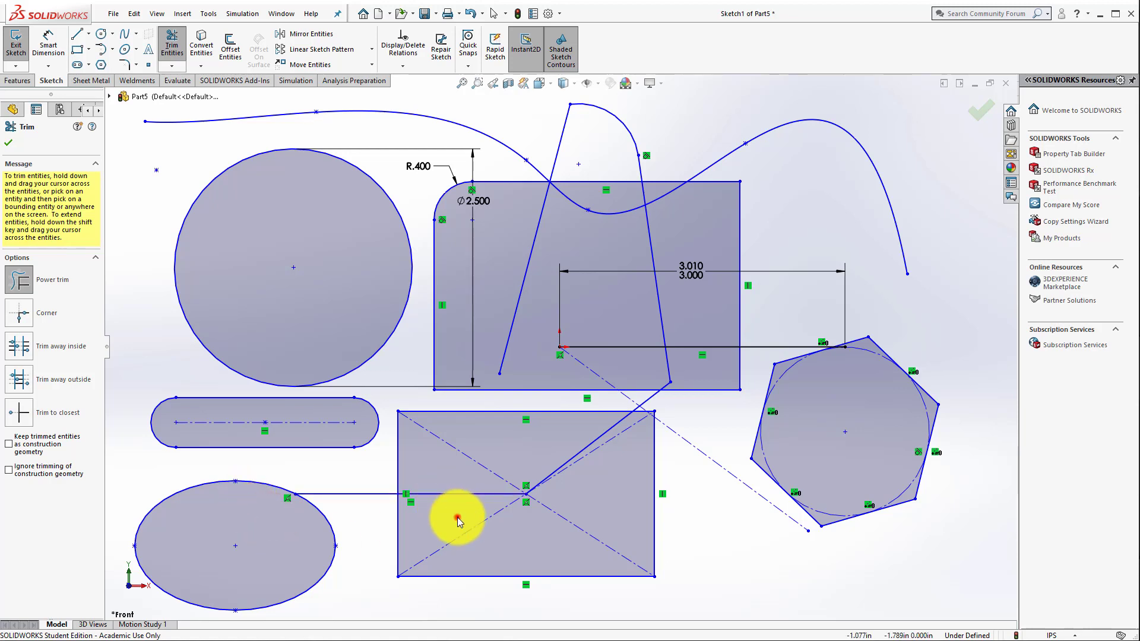
left_click_drag(457, 521, 457, 483)
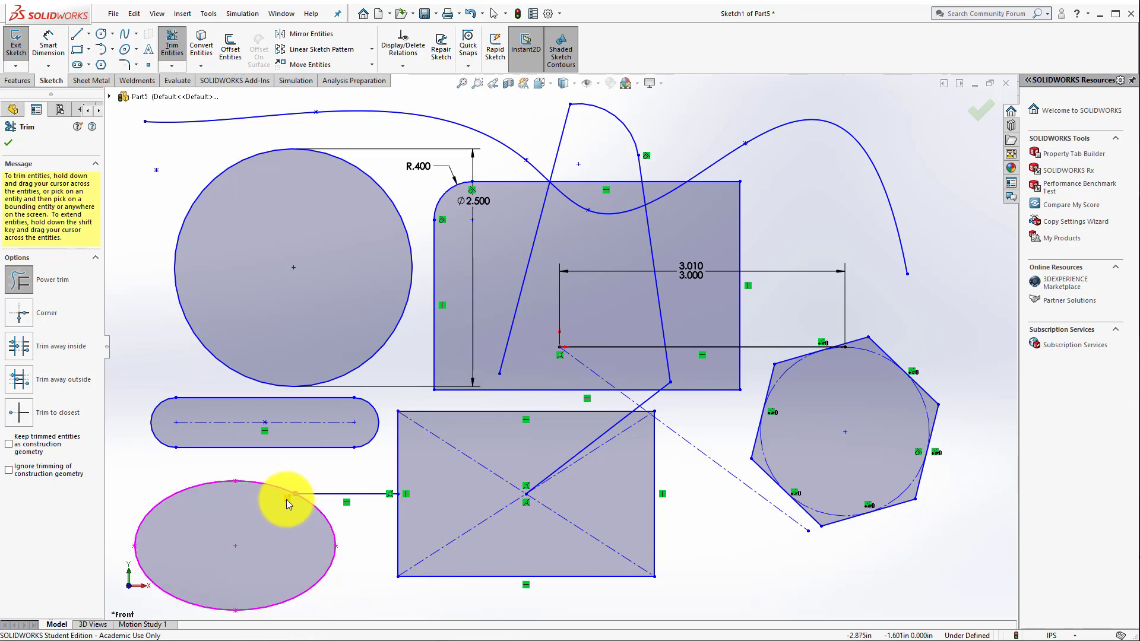
left_click_drag(283, 500, 400, 496)
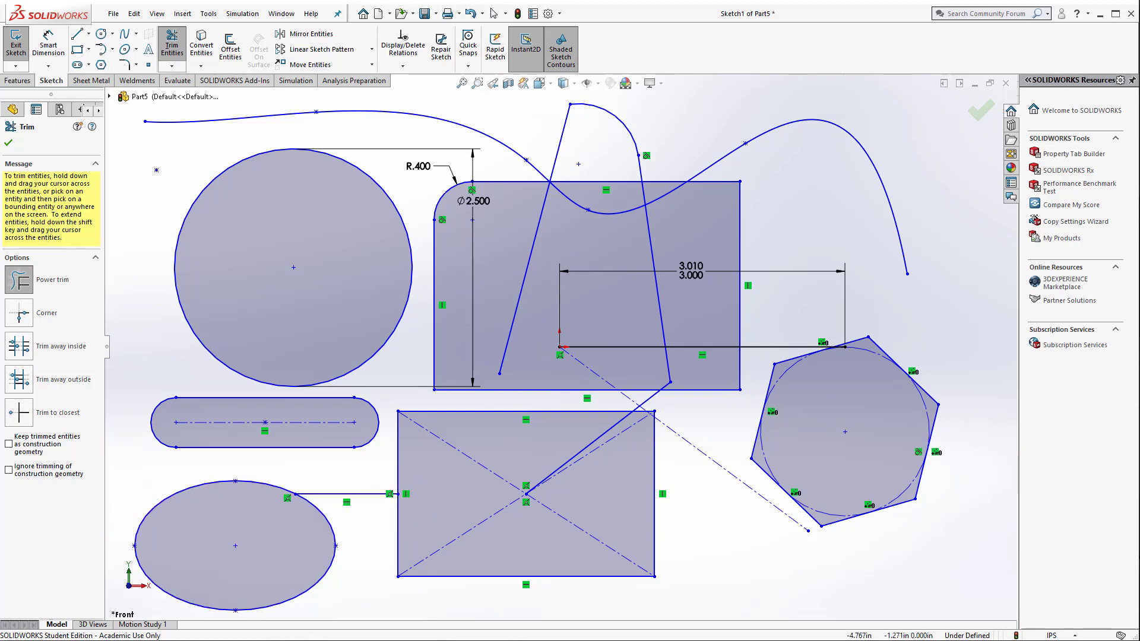
left_click(53, 277)
Step: Extend the center rectangle's right edge up to the 3 in line, and the horizontal line to the rectangle's center and the ellipse's far side
left_click(171, 67)
left_click(187, 94)
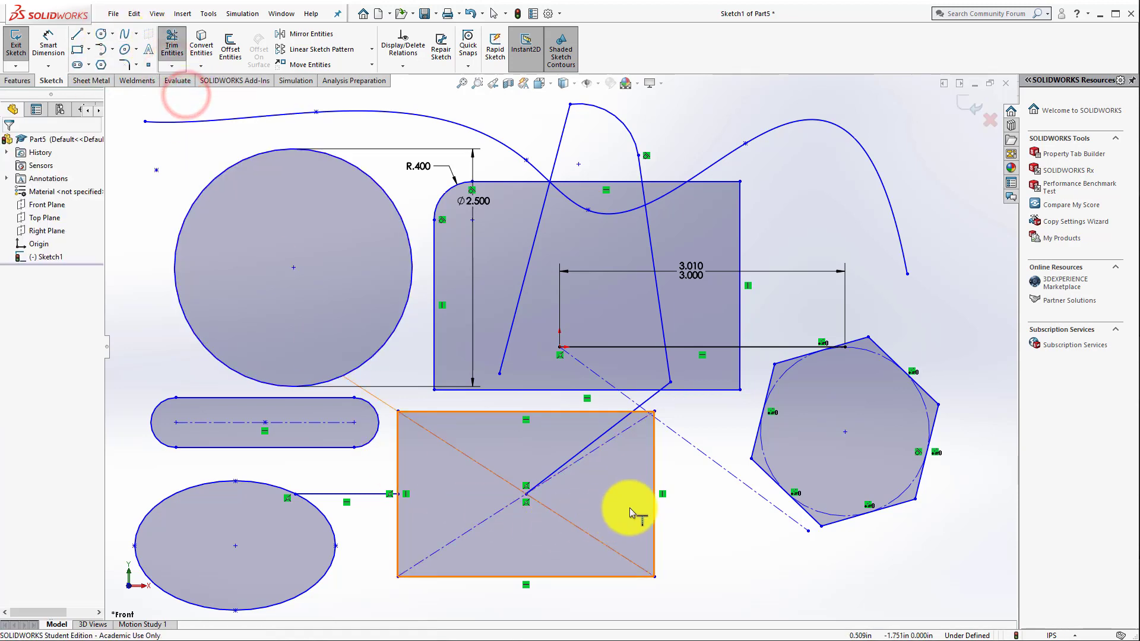
left_click(656, 497)
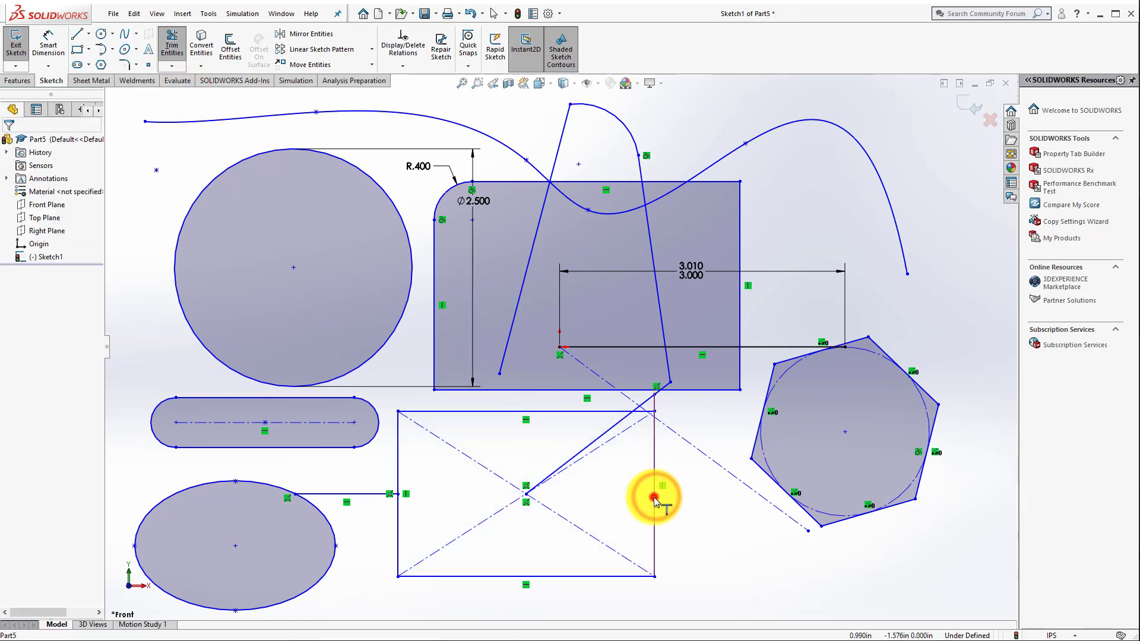
left_click(654, 497)
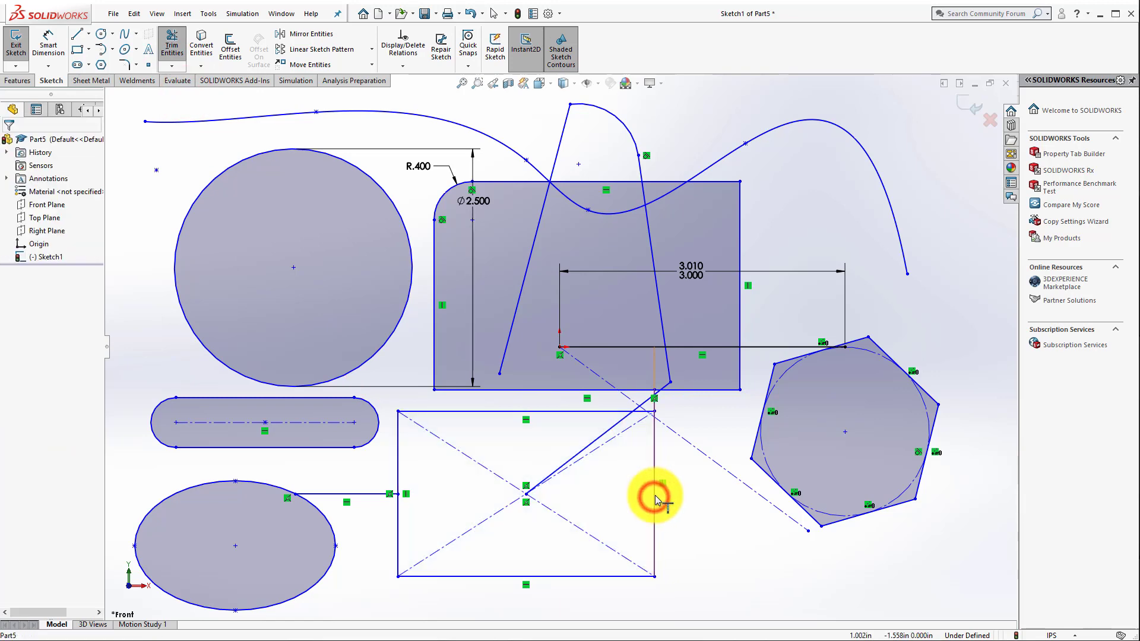
left_click(378, 493)
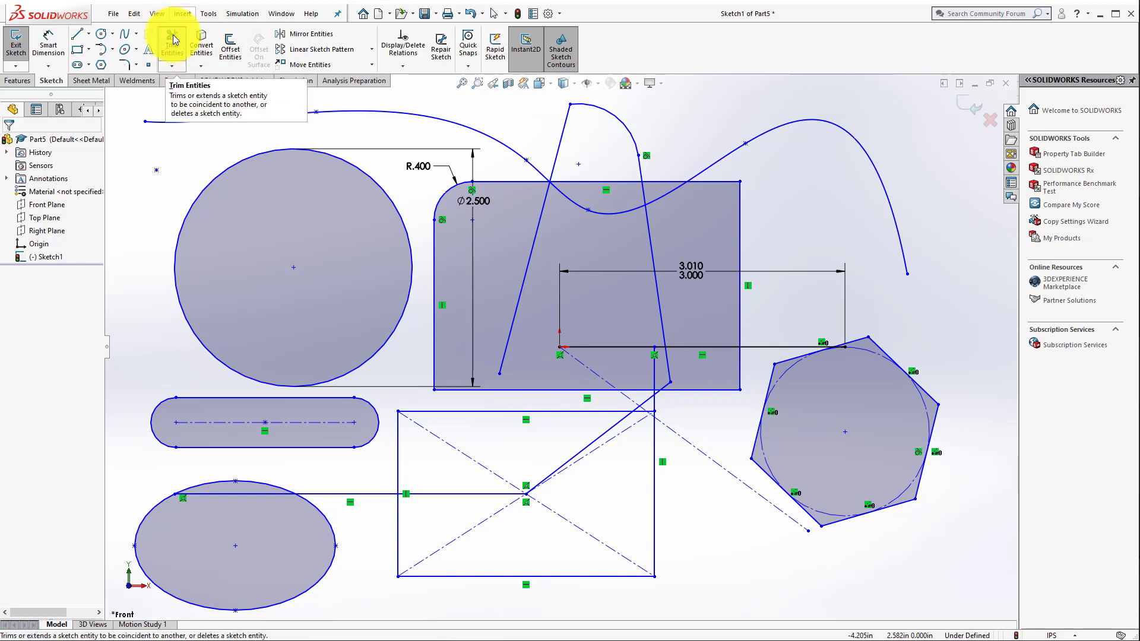
Step: Offset the whole slot outline outward by 0.2 in with a dimension added
left_click(231, 46)
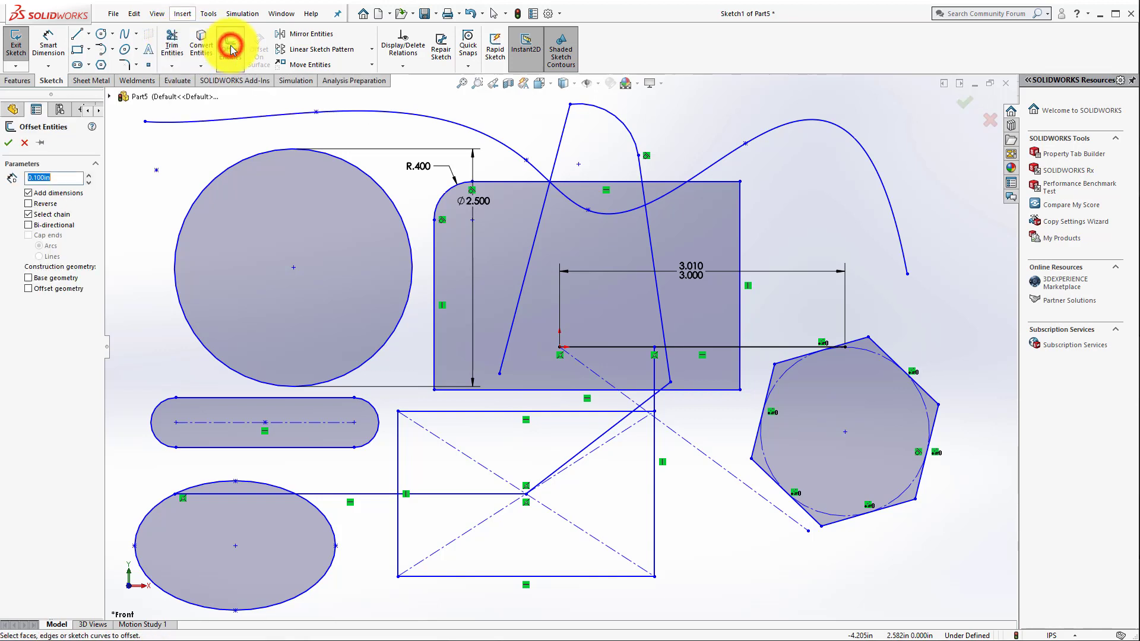
left_click(299, 442)
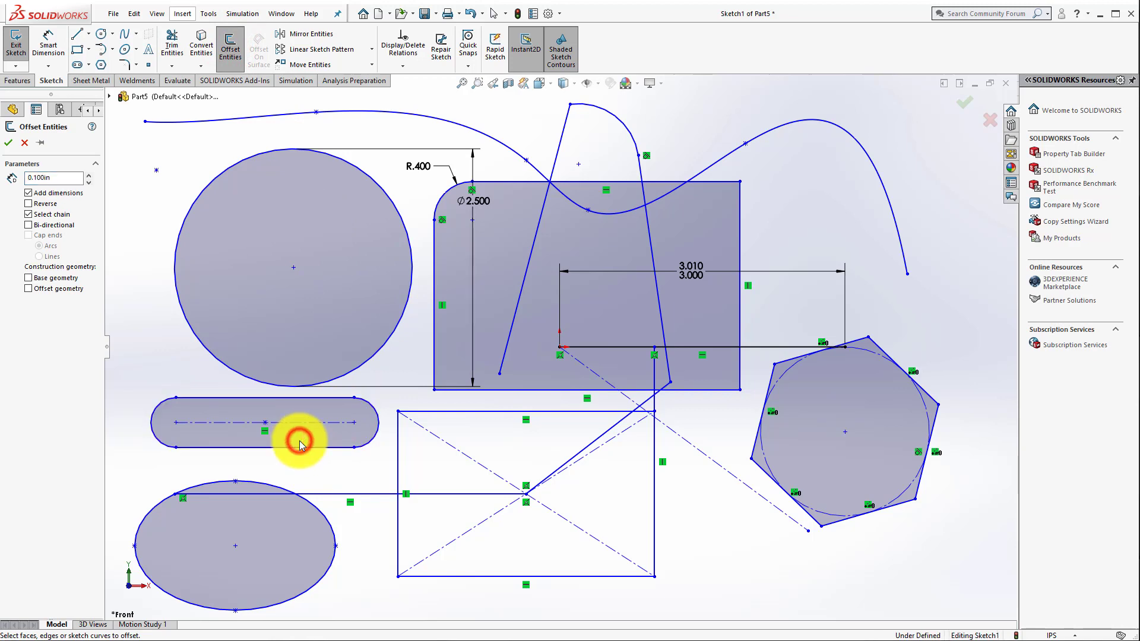
left_click(265, 447)
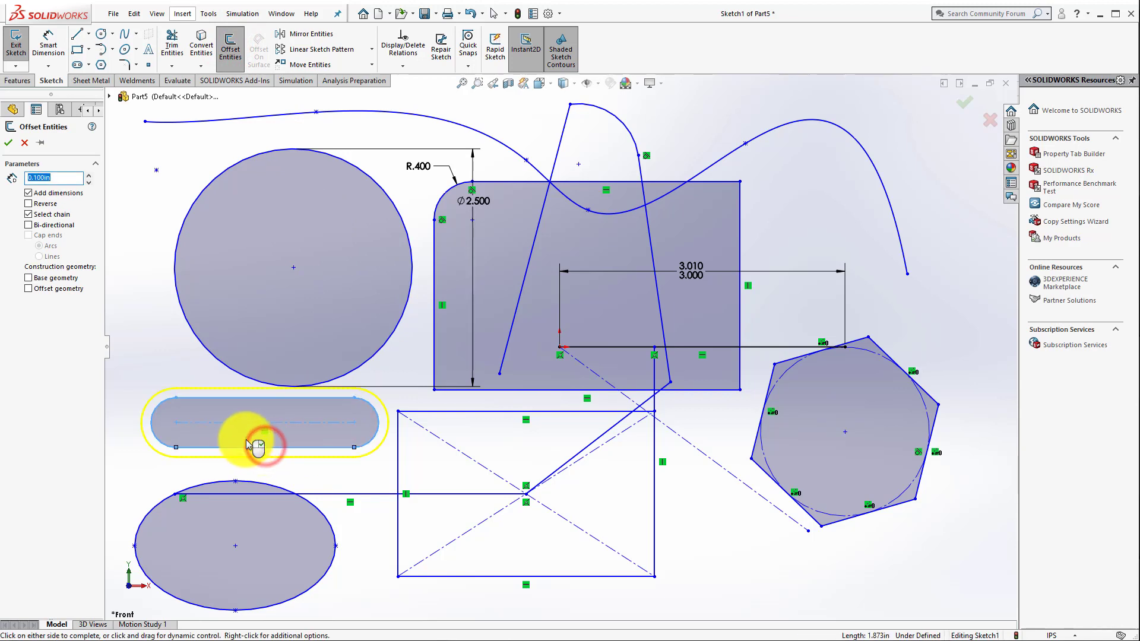
left_click(87, 173)
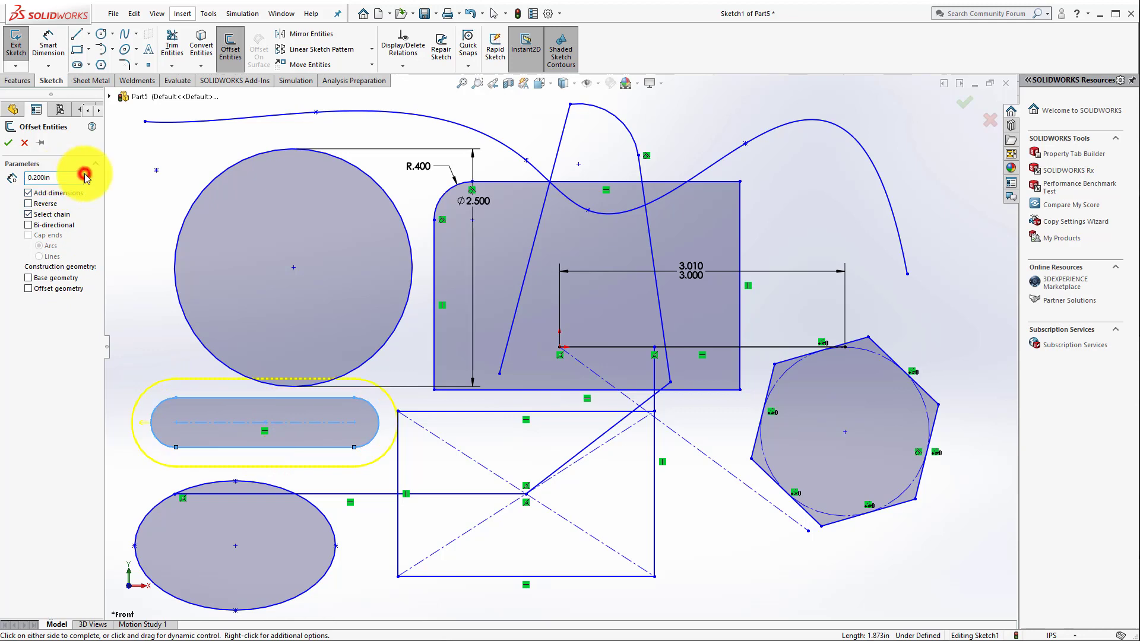
left_click(11, 143)
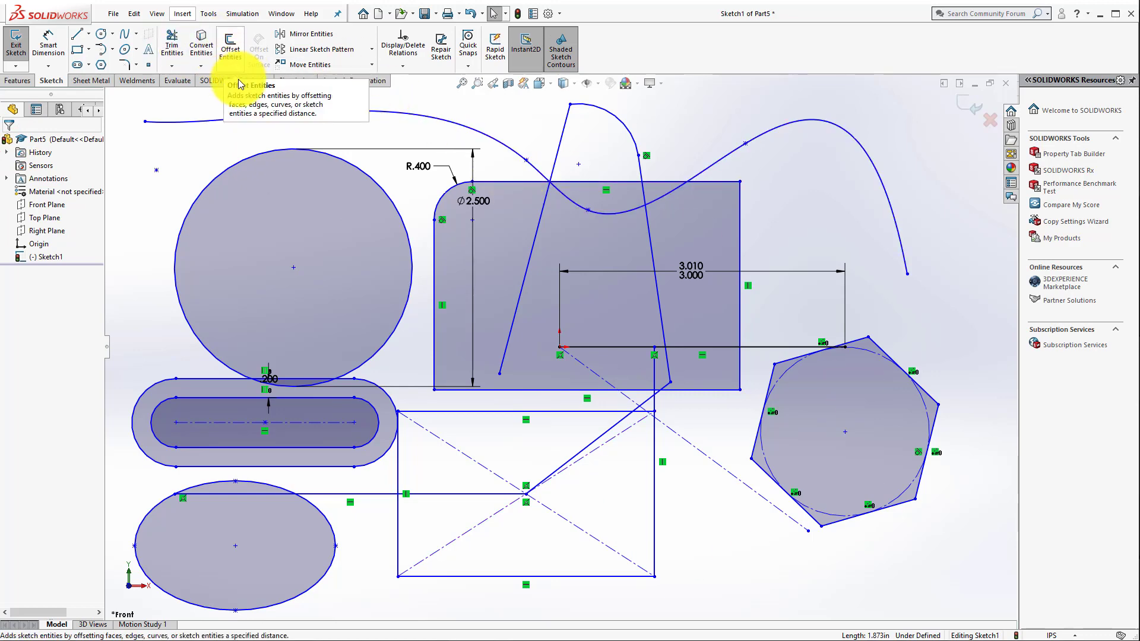
Step: Sketch a horizontal centerline about 16.4 in long above all the sketched shapes
scroll(529, 315, "down", 5)
scroll(570, 303, "down", 2)
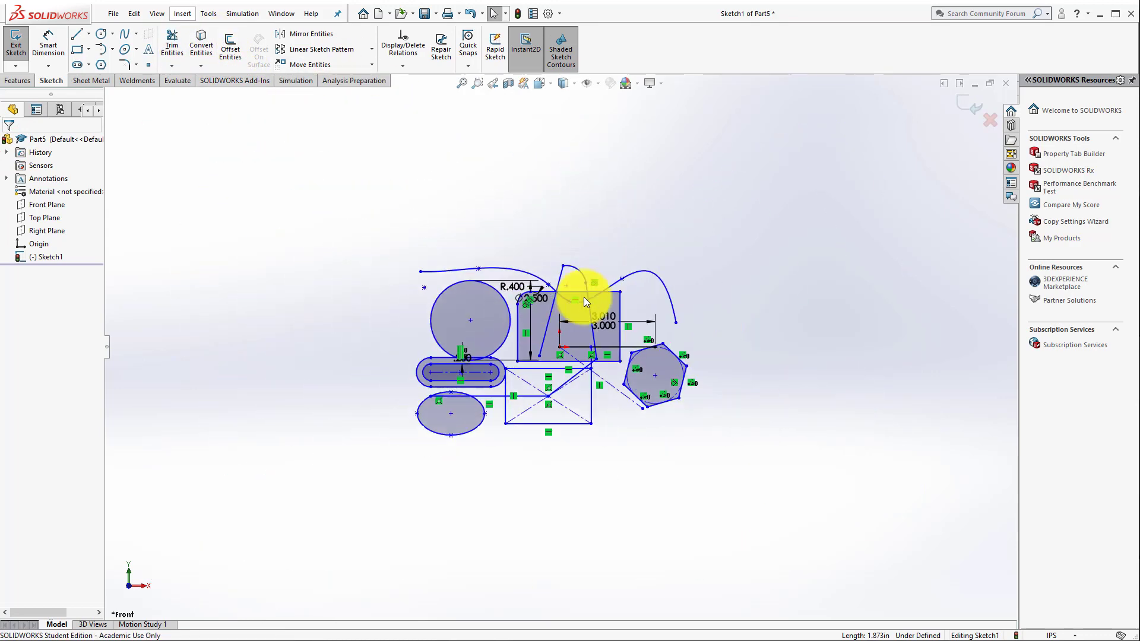
scroll(667, 195, "down", 1)
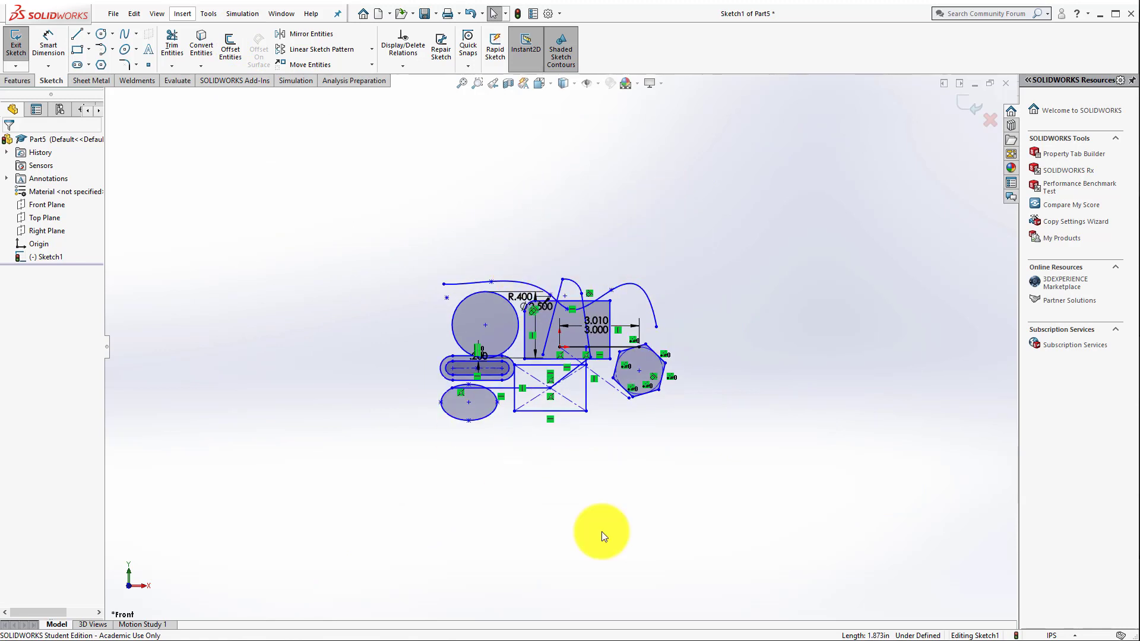
left_click(88, 29)
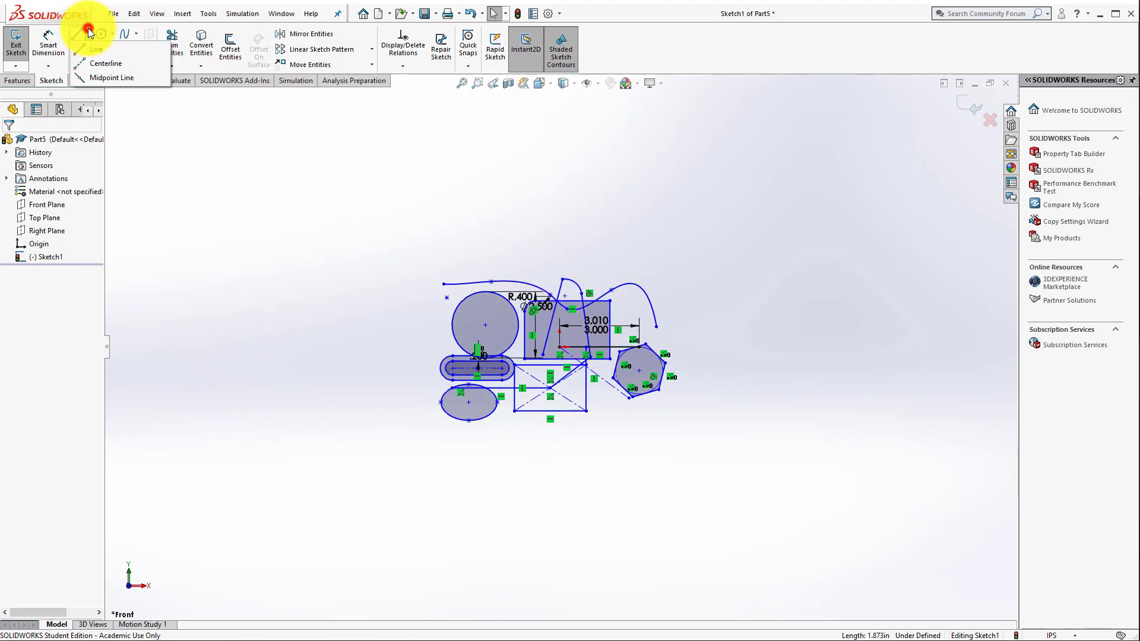
left_click(95, 62)
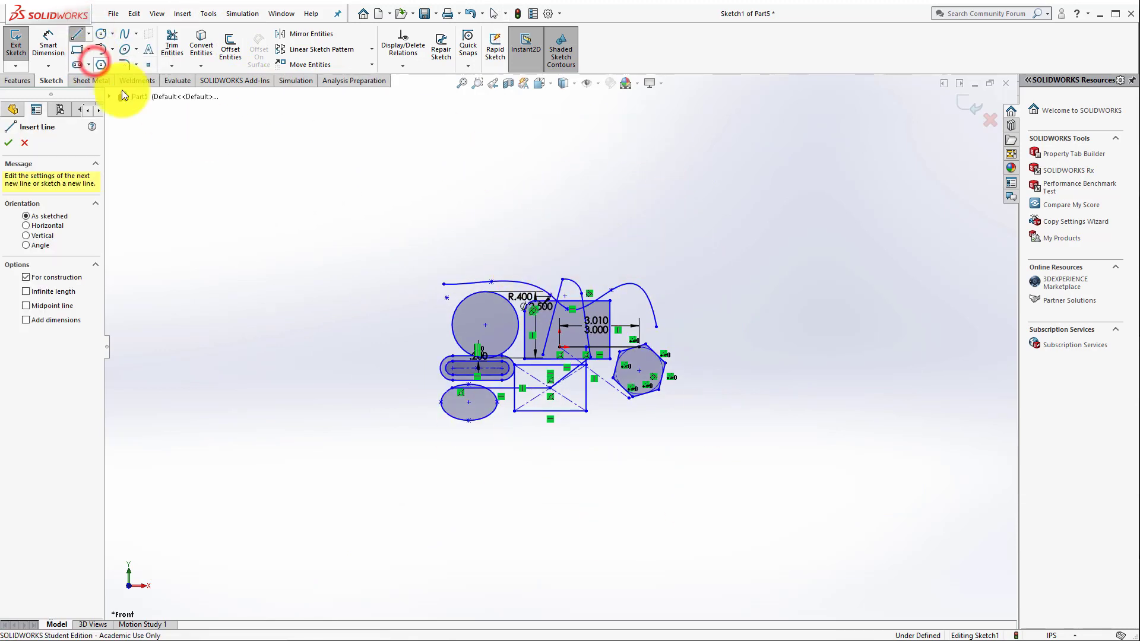
left_click(356, 232)
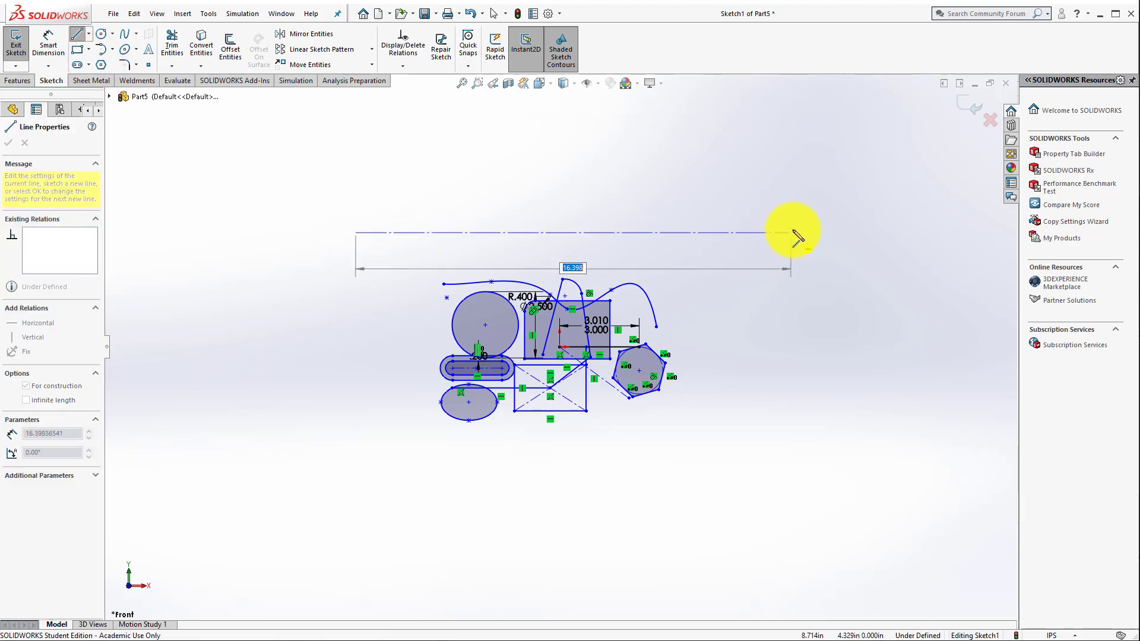
left_click(792, 233)
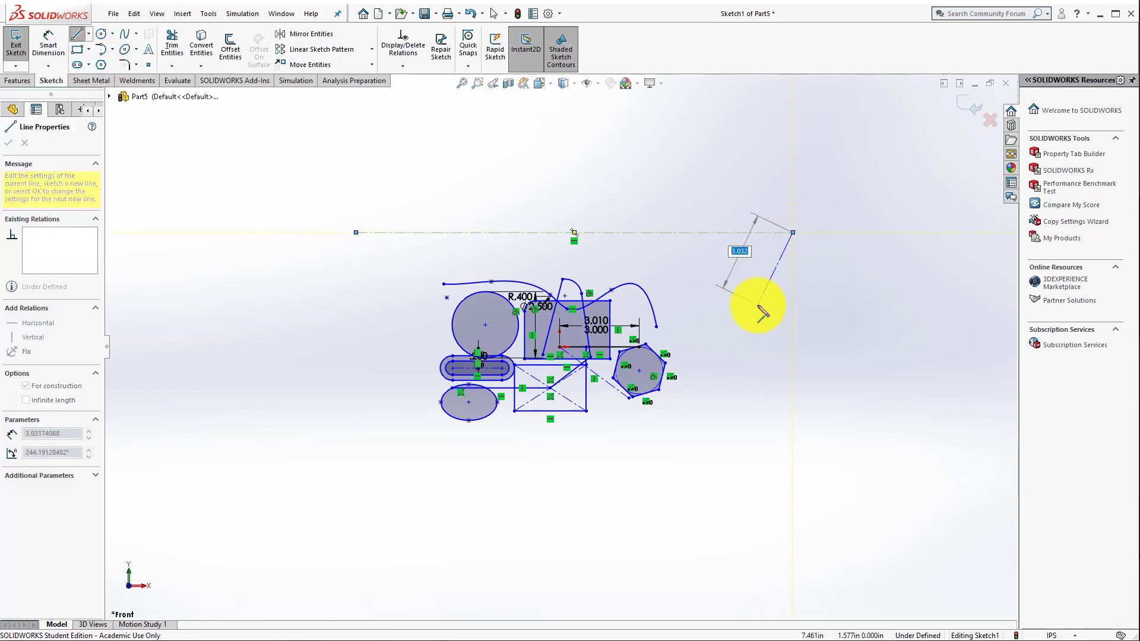
key("Escape")
Step: Try mirroring all the sketched shapes about the horizontal centerline with the originals kept, and undo the mirror
scroll(671, 275, "up", 1)
scroll(579, 184, "up", 1)
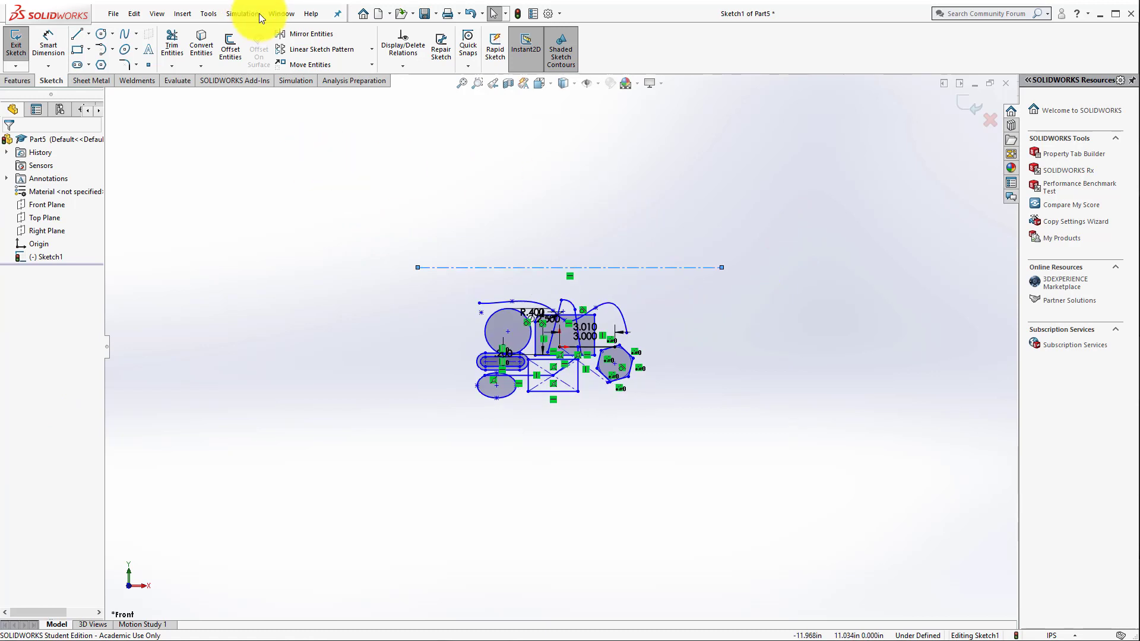
left_click(290, 32)
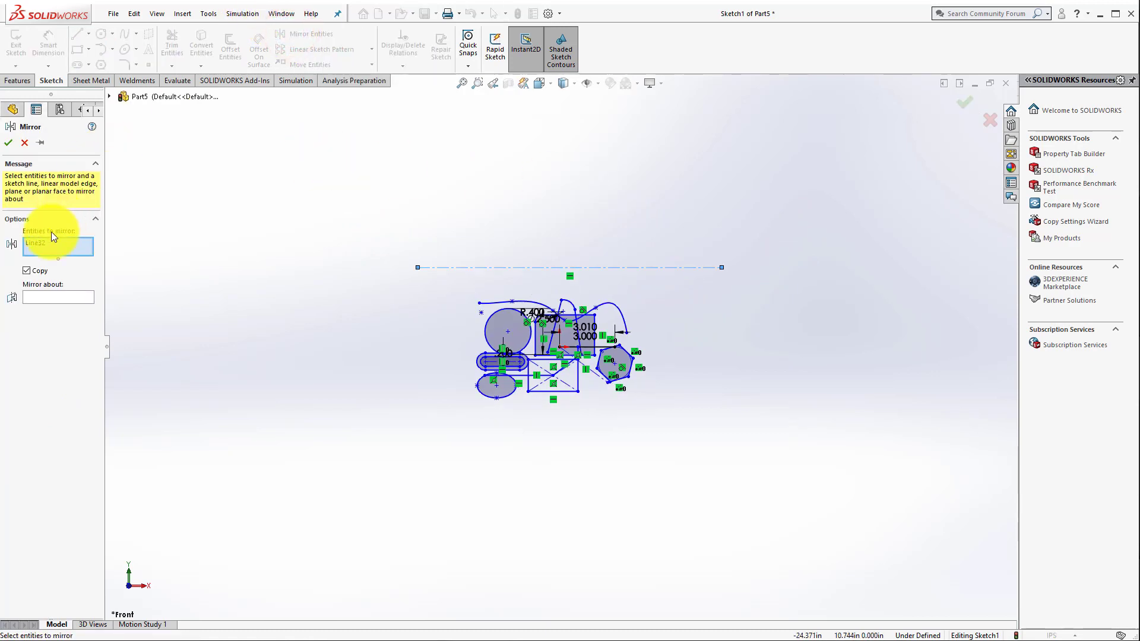
mouse_move(451, 278)
left_mouse_down()
mouse_move(579, 361)
mouse_move(714, 426)
left_mouse_up()
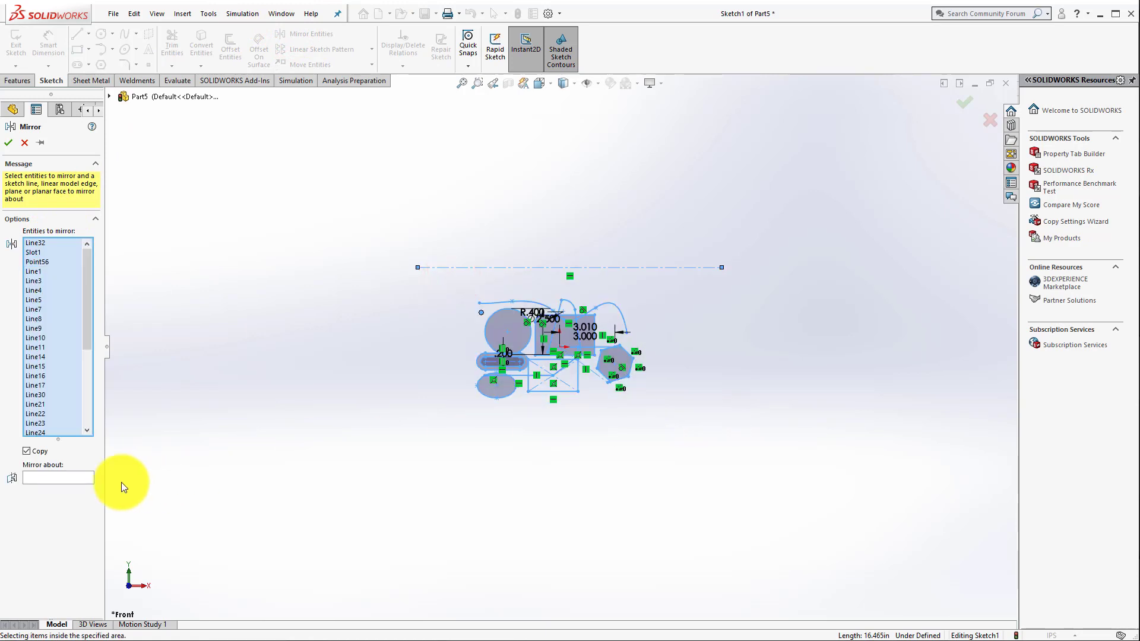
left_click(41, 478)
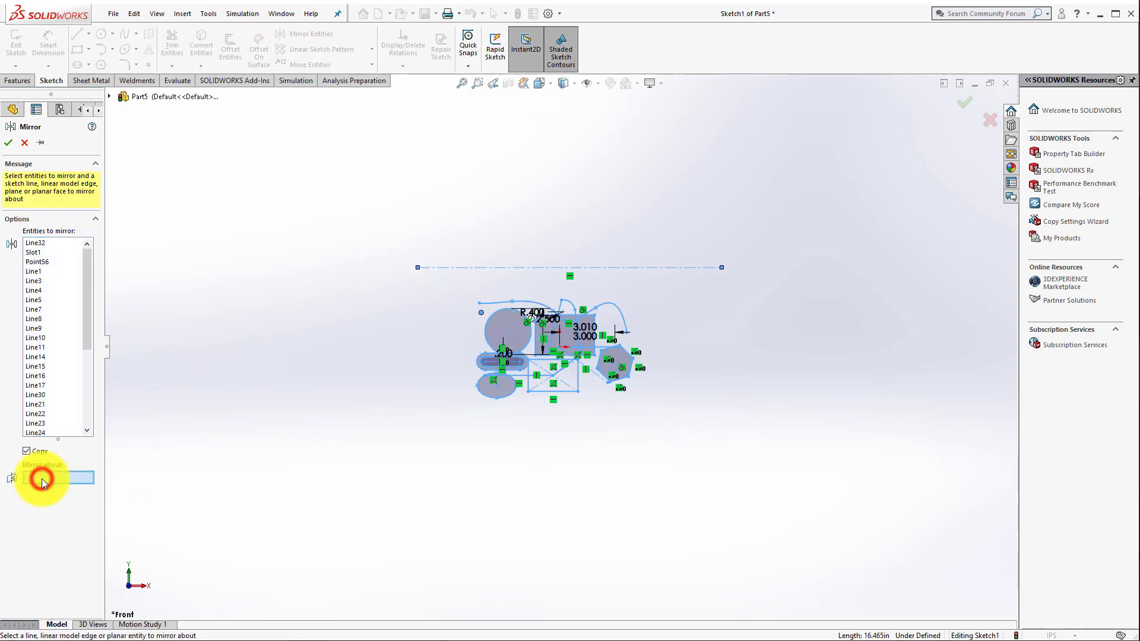
left_click(521, 267)
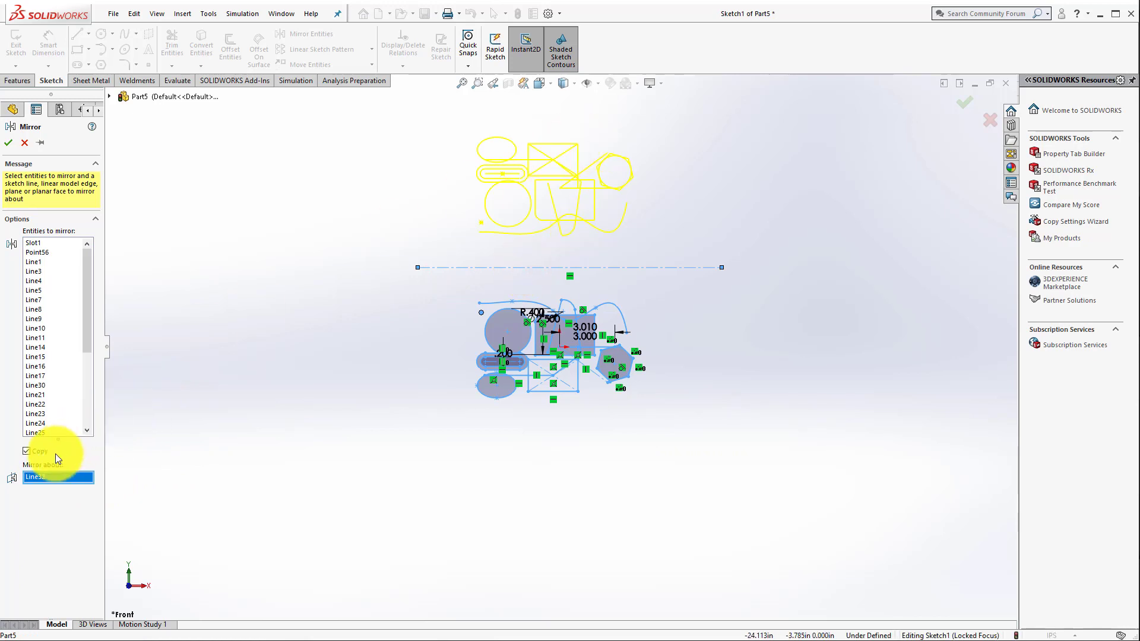
left_click(9, 143)
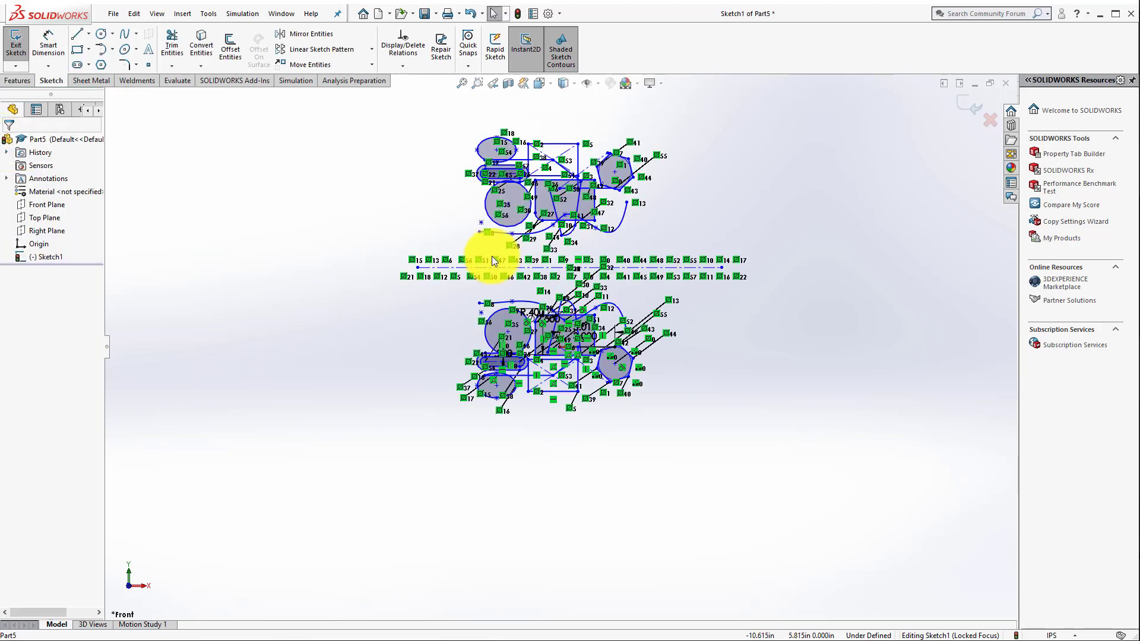
left_click(335, 368)
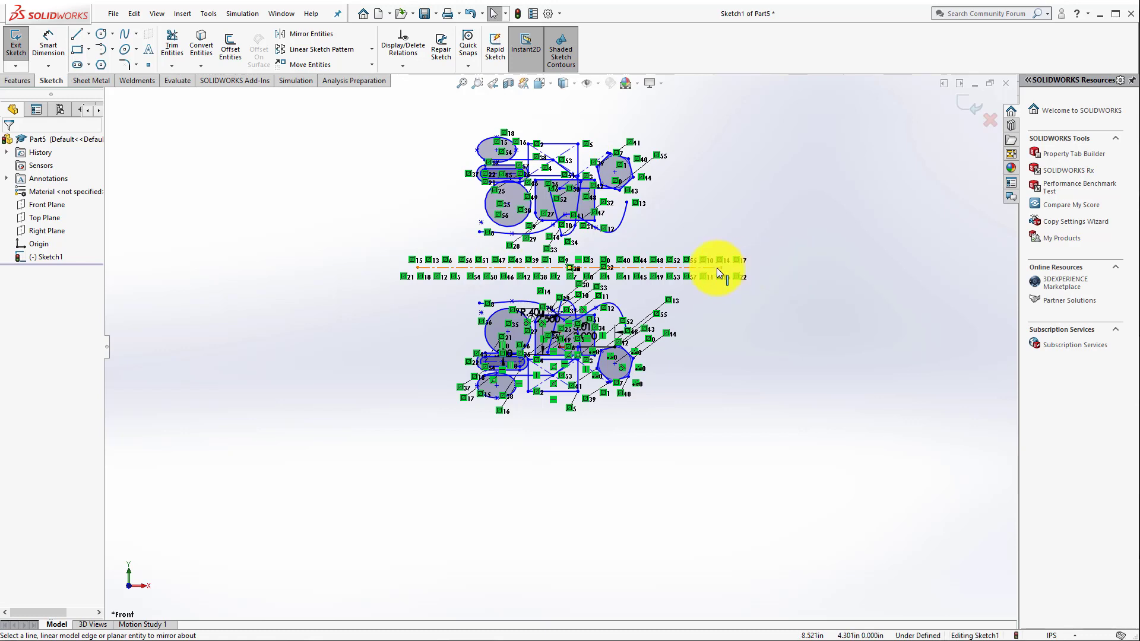
left_click(472, 14)
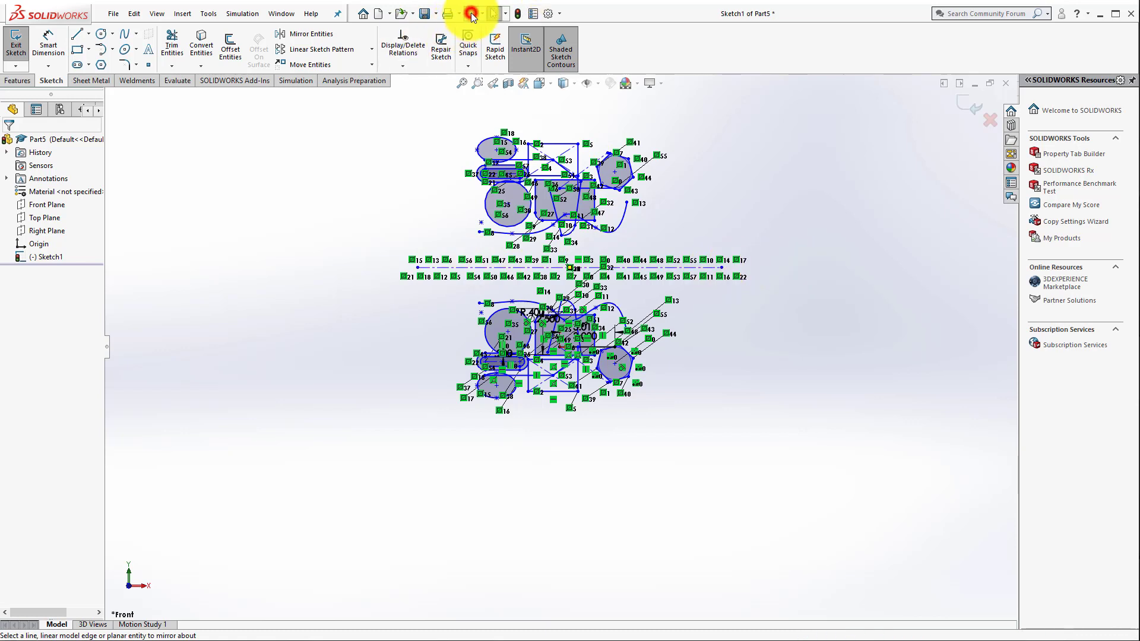
Step: Sketch a small circle with a radius of about 0.31 in above the horizontal centerline
scroll(611, 319, "down", 5)
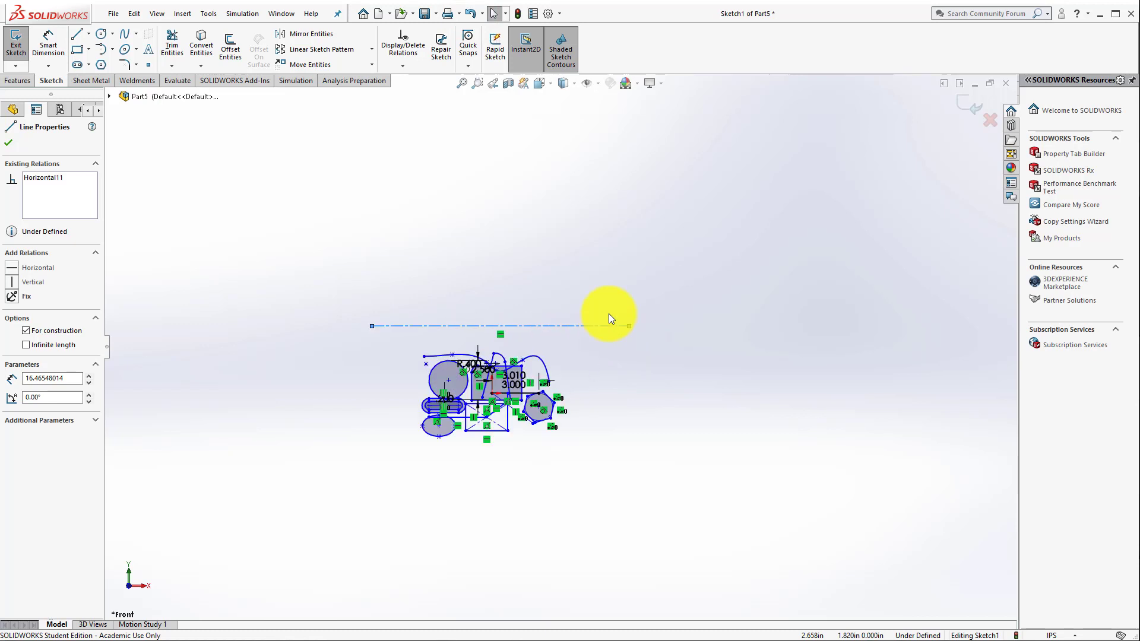
left_click(101, 33)
left_click(345, 235)
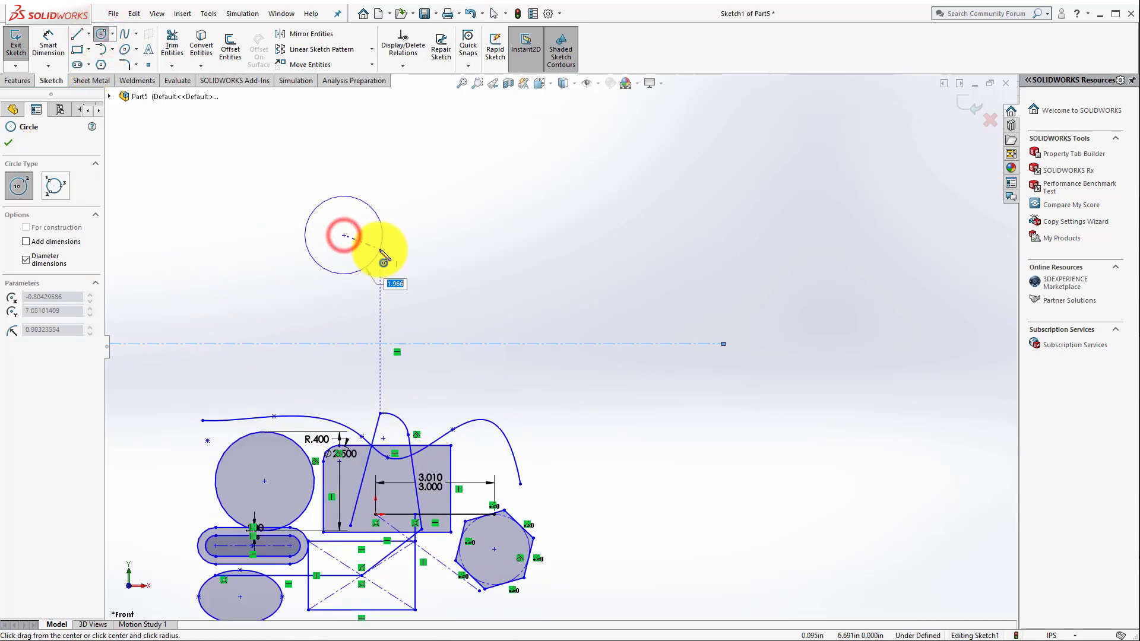
left_click(356, 235)
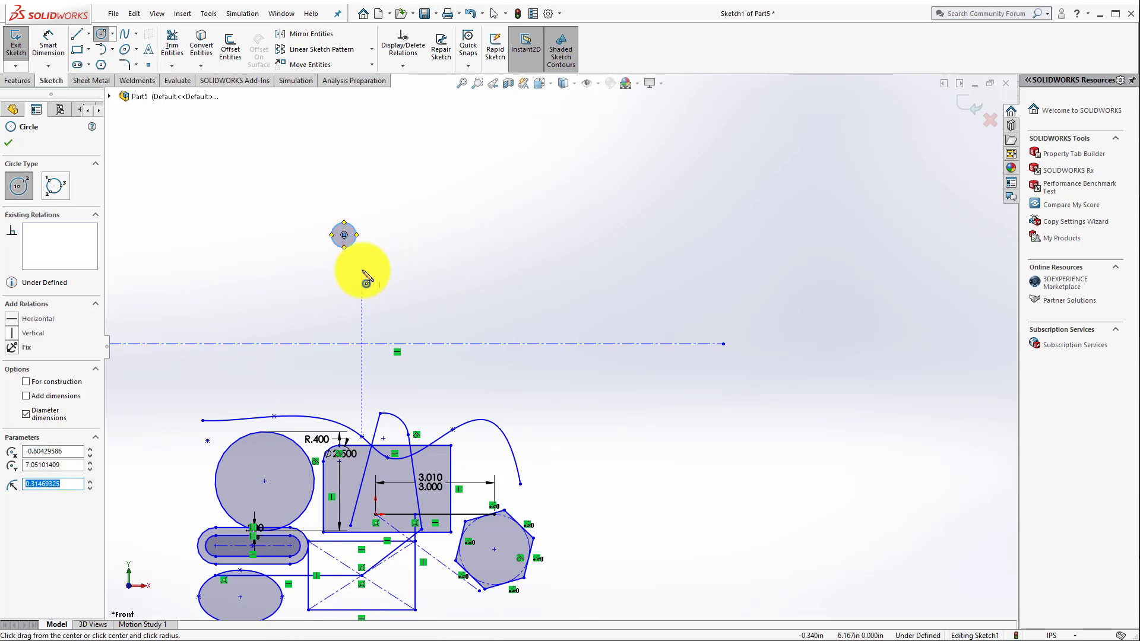
key("Escape")
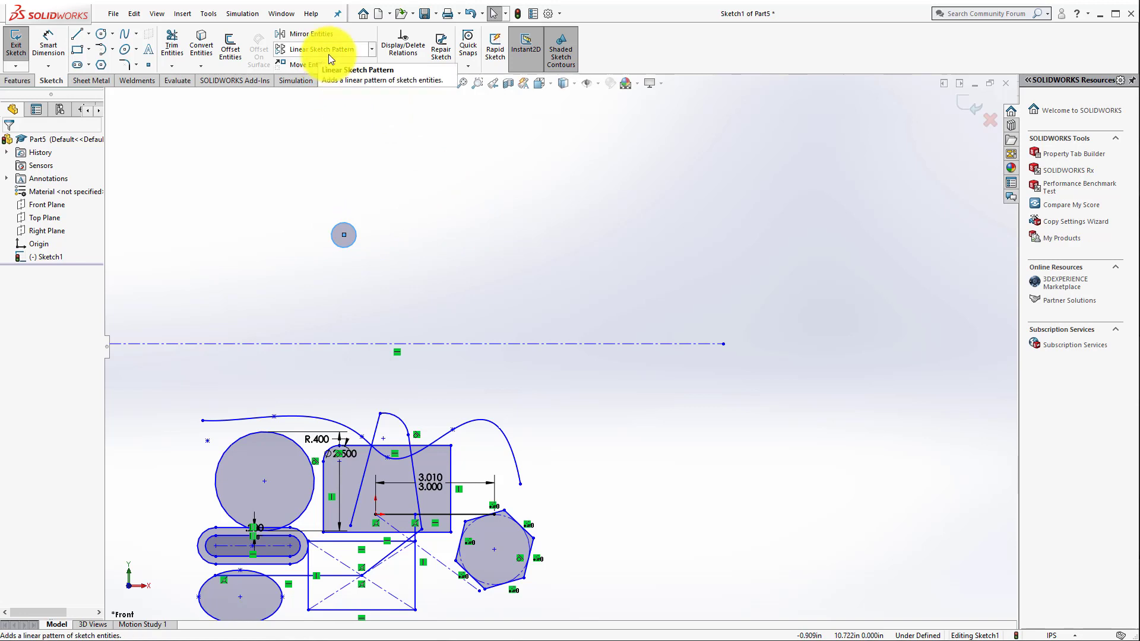
Step: Set up a linear sketch pattern of the small circle with 4 instances 1.5 in apart along X and 2 instances 1.1 in apart along Y
left_click(374, 50)
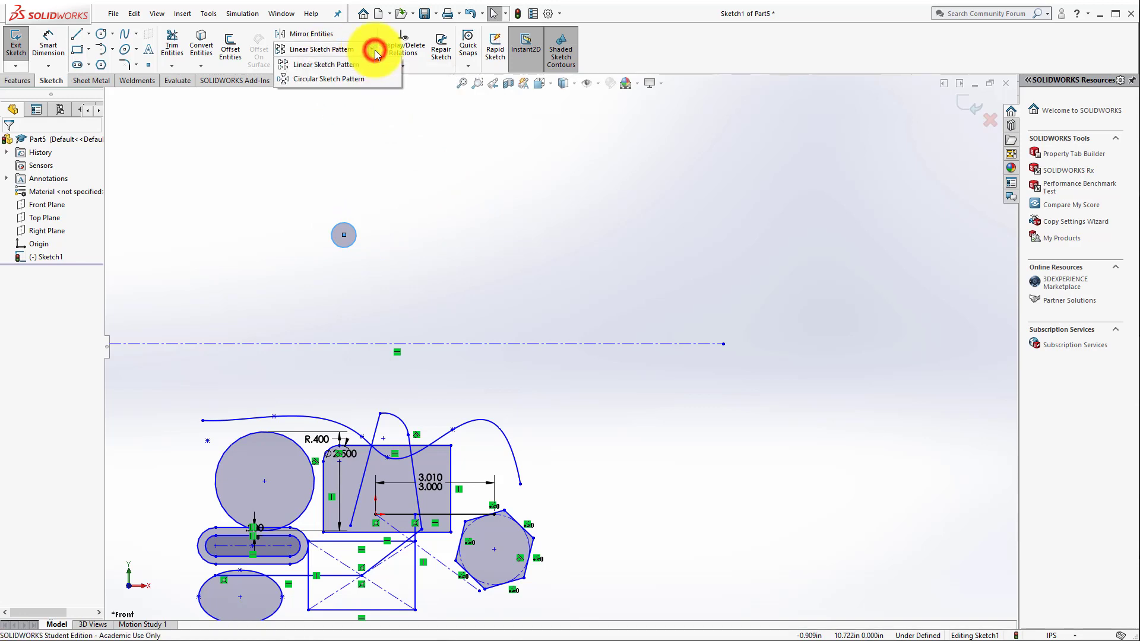
left_click(336, 67)
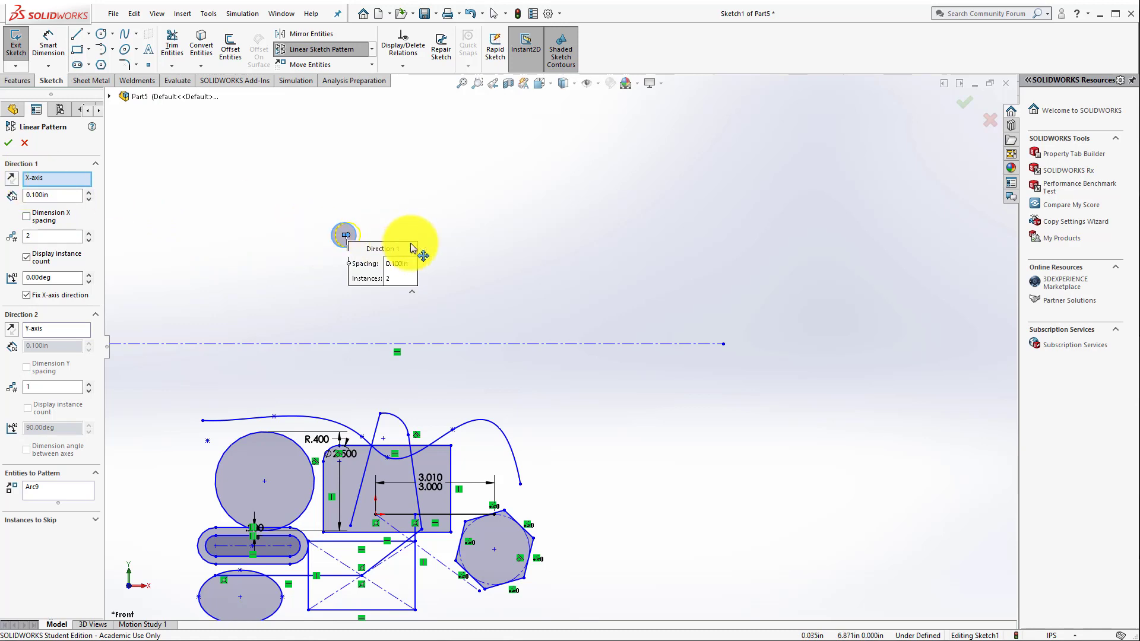
left_click_drag(88, 193, 88, 193)
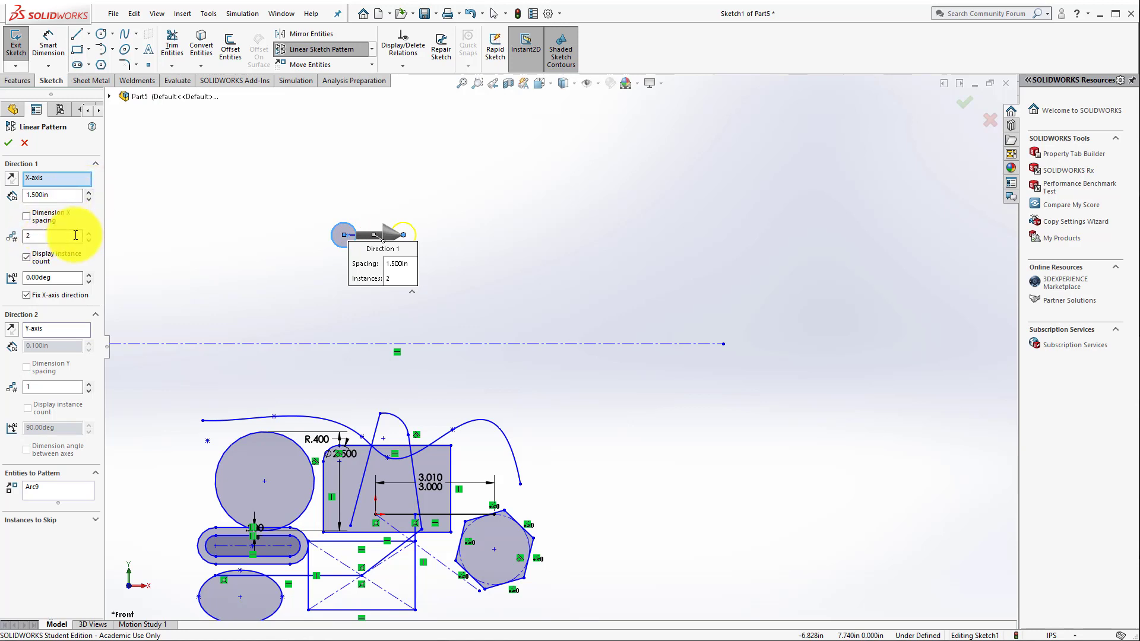
left_click(88, 233)
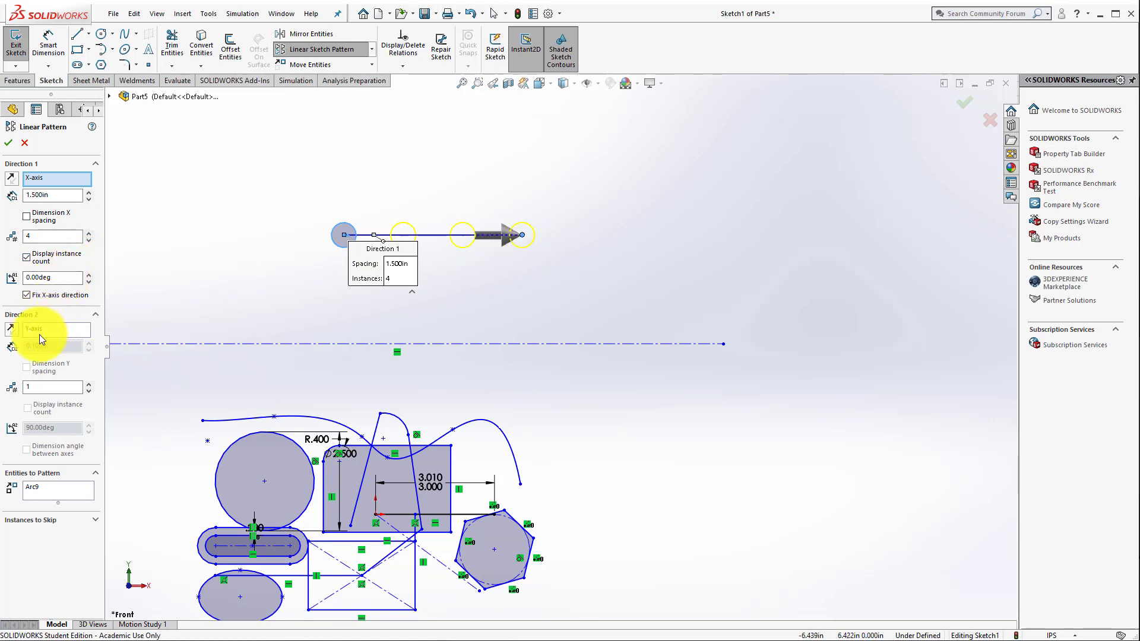
left_click(89, 384)
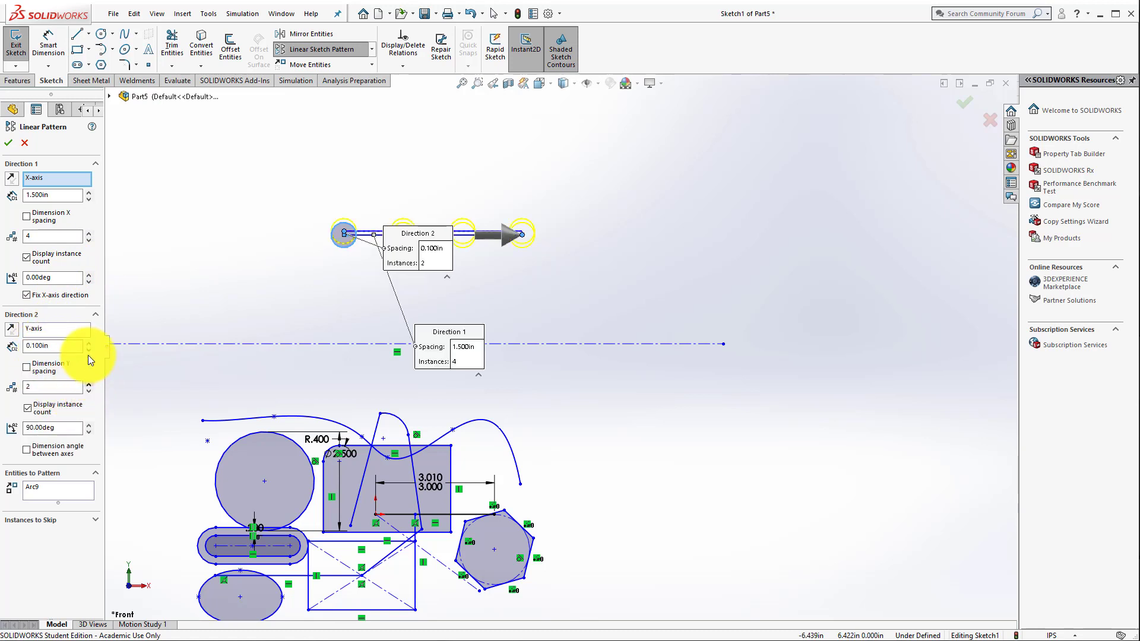
left_click(88, 343)
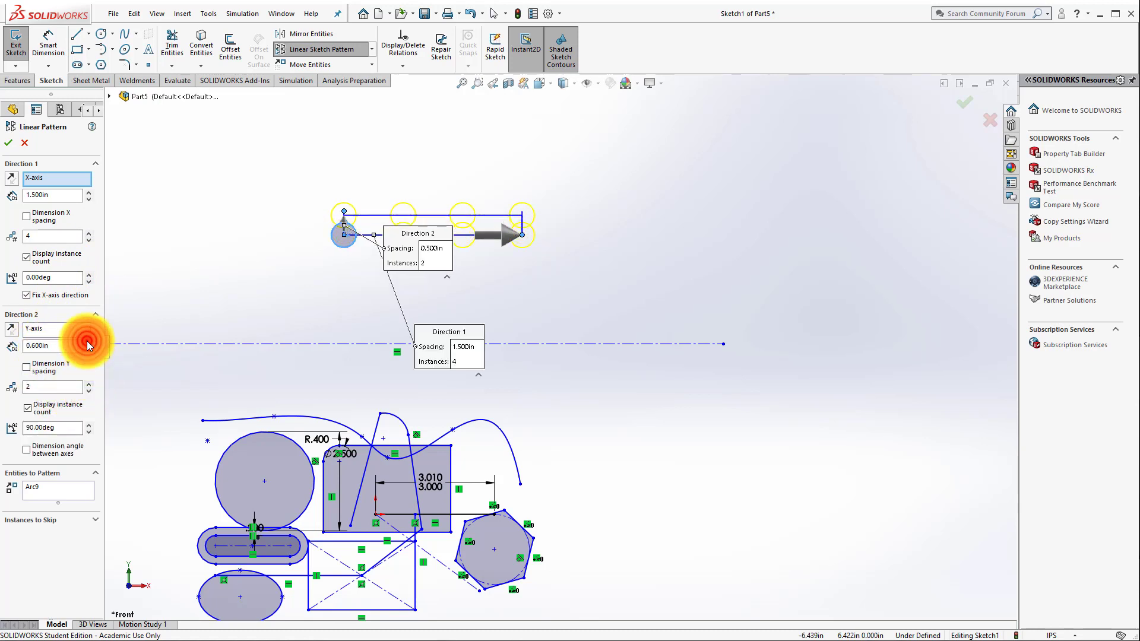
left_click(87, 342)
left_click(88, 343)
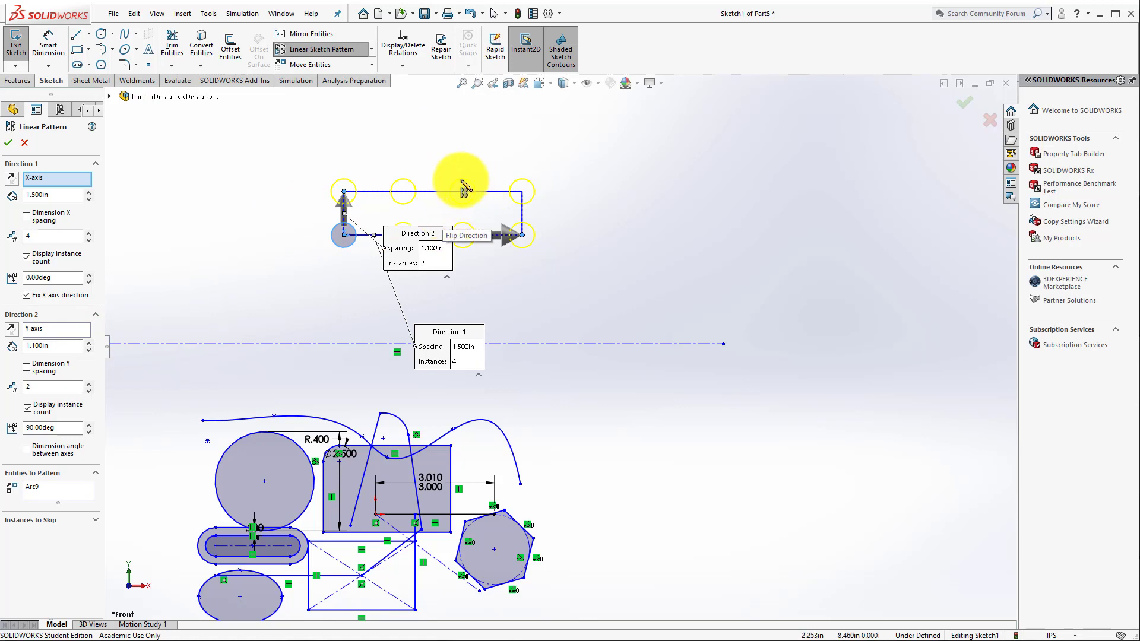
Step: Skip instances (3,2) and (2,1) in the linear pattern and apply it
left_click(94, 521)
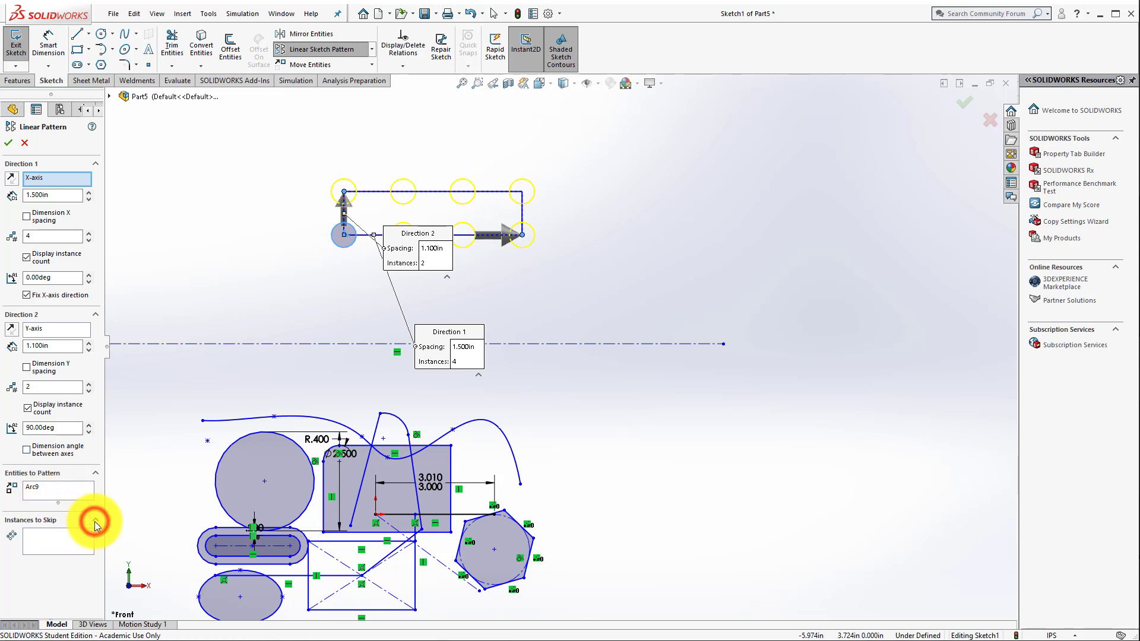
left_click(53, 541)
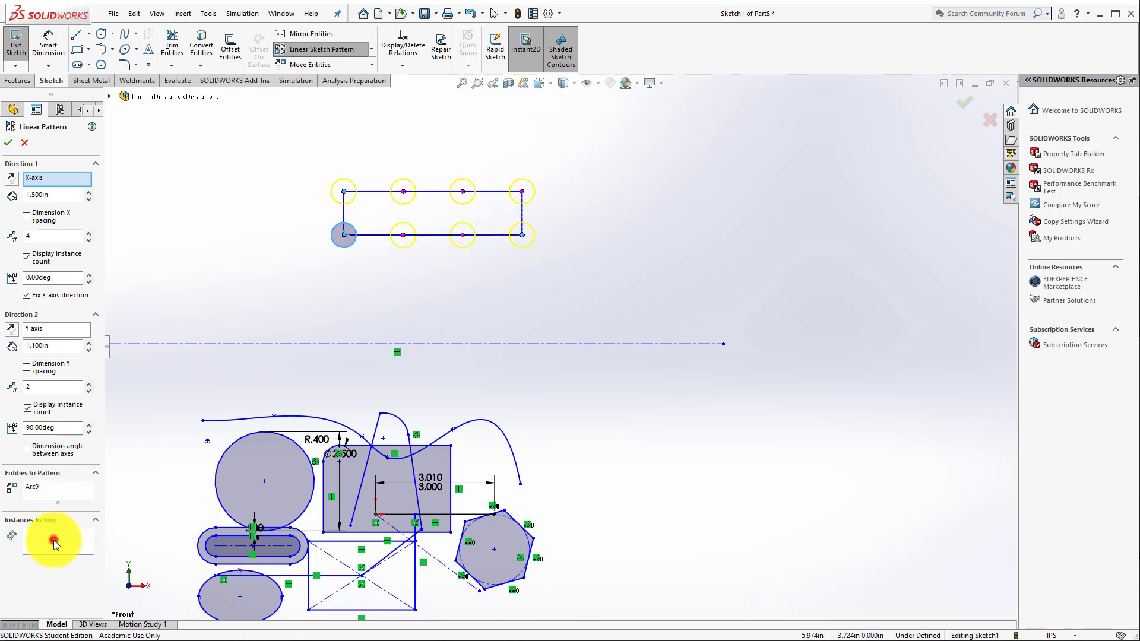
left_click(463, 192)
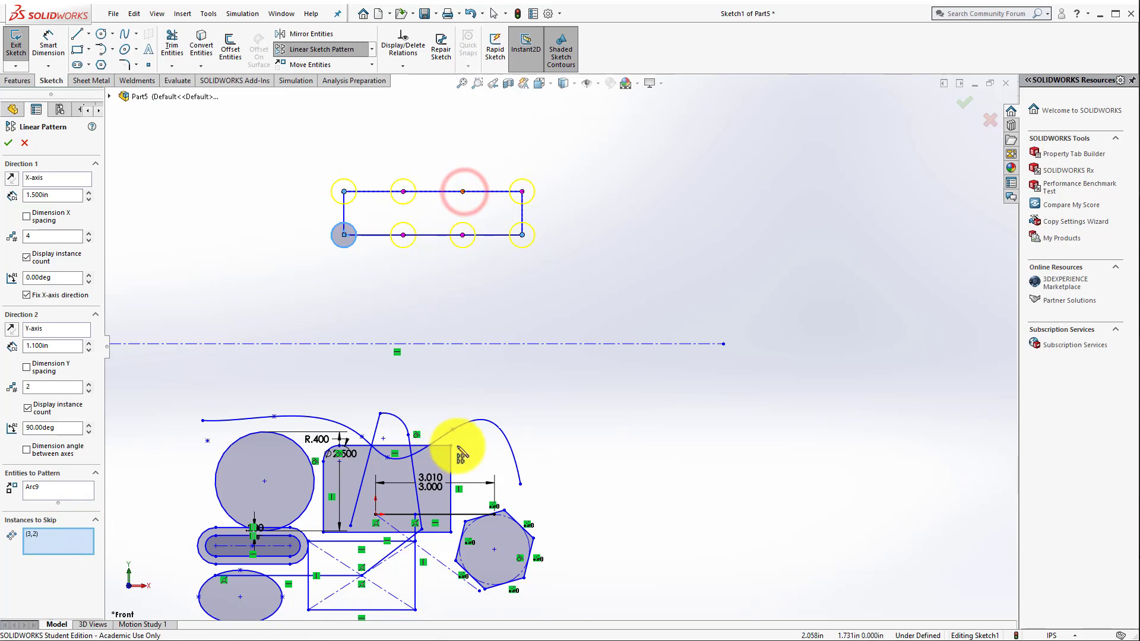
left_click(404, 237)
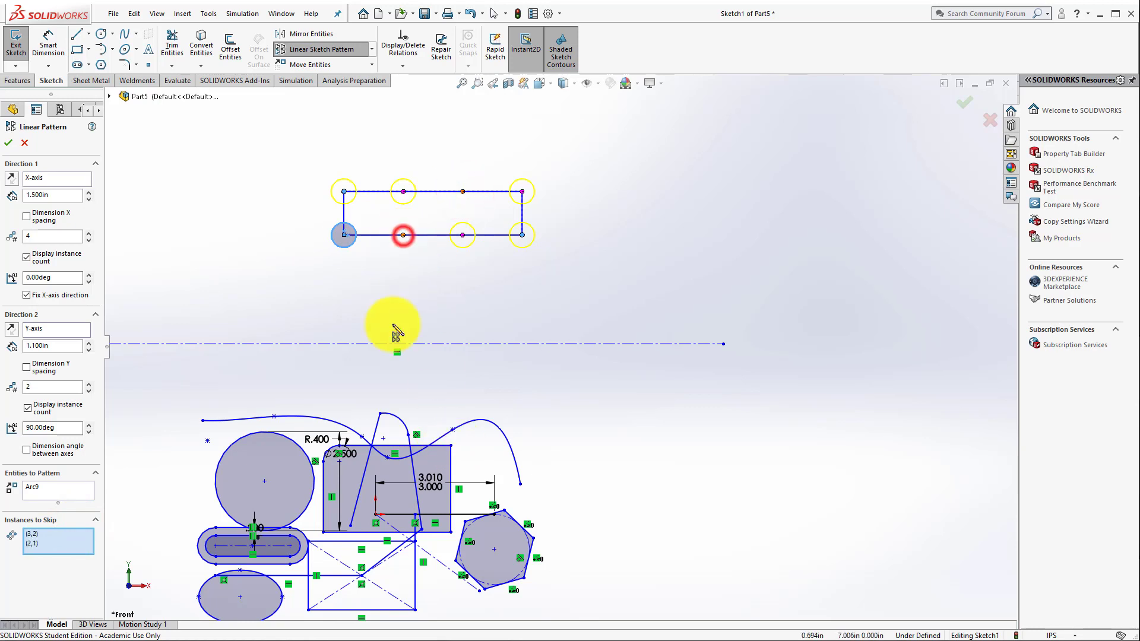
left_click(962, 103)
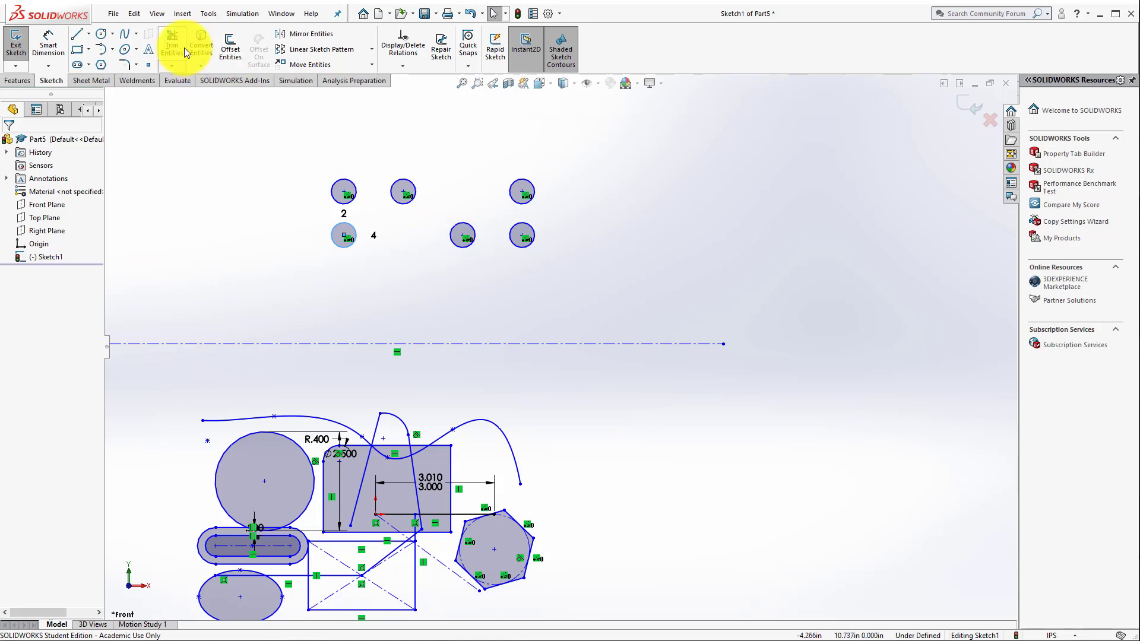
Step: Sketch a circle with a radius of about 0.56 in above and beyond the centerline's right end
left_click(101, 32)
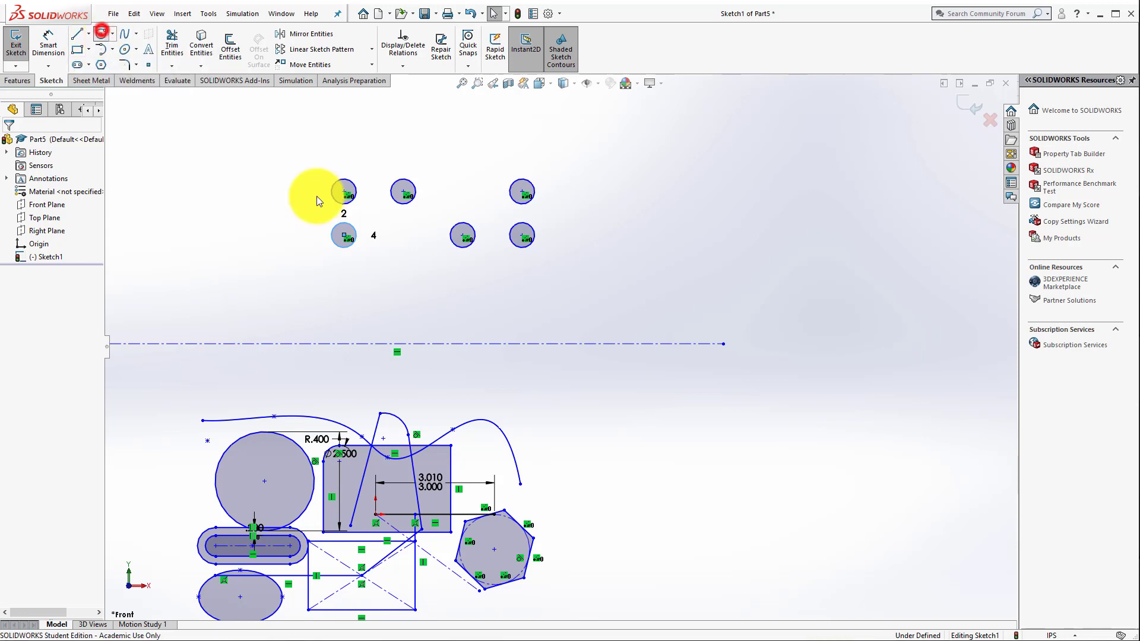
left_click(770, 278)
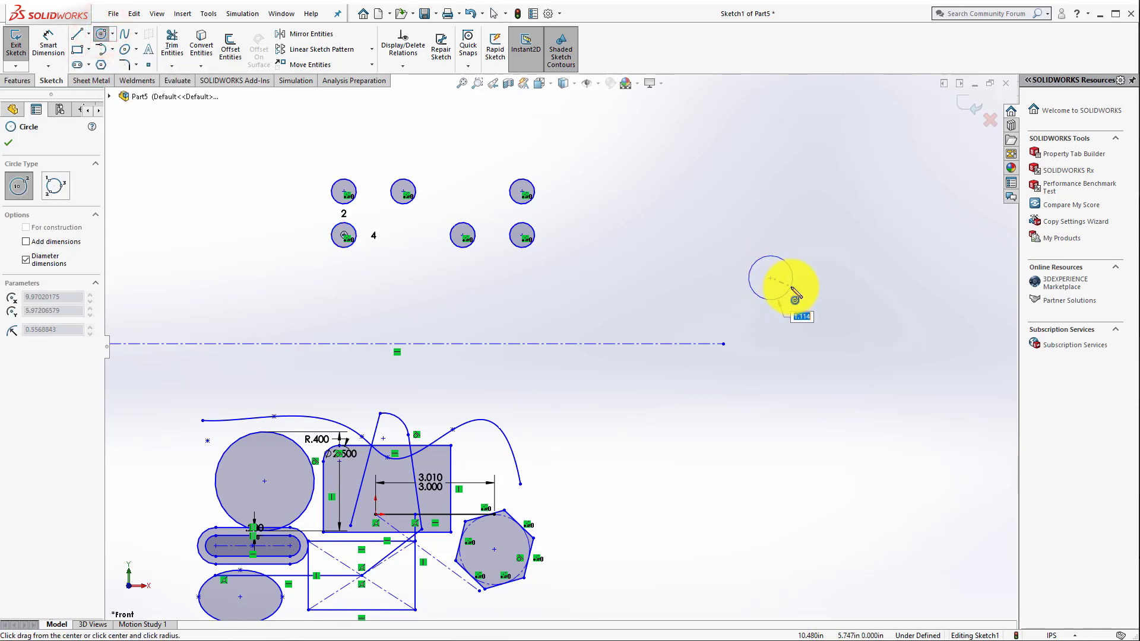
left_click(791, 287)
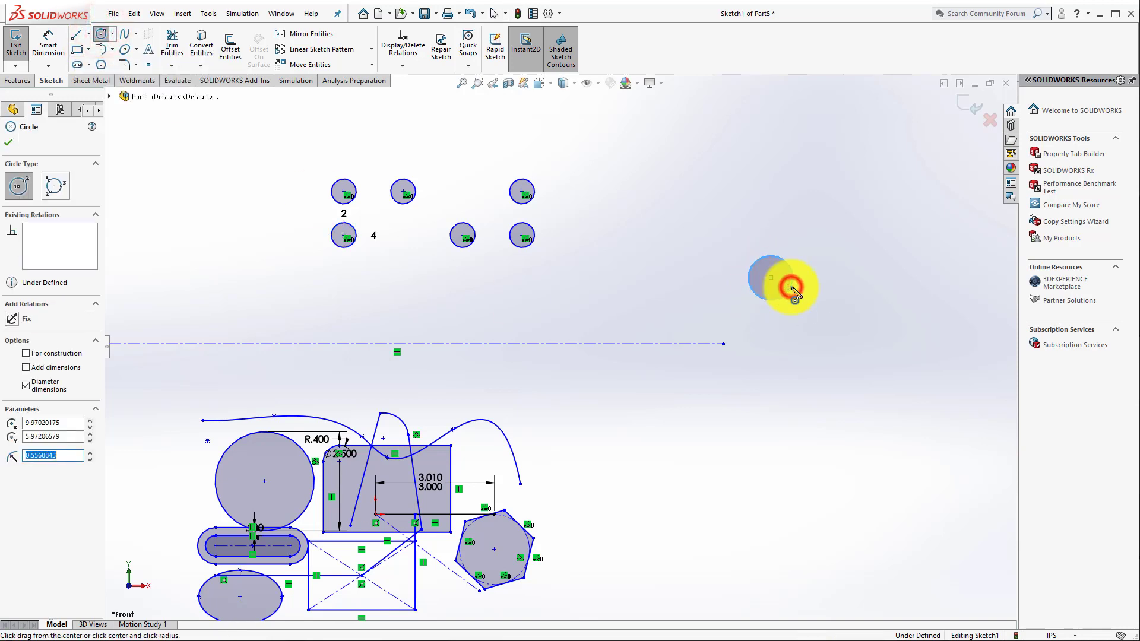
left_click(103, 37)
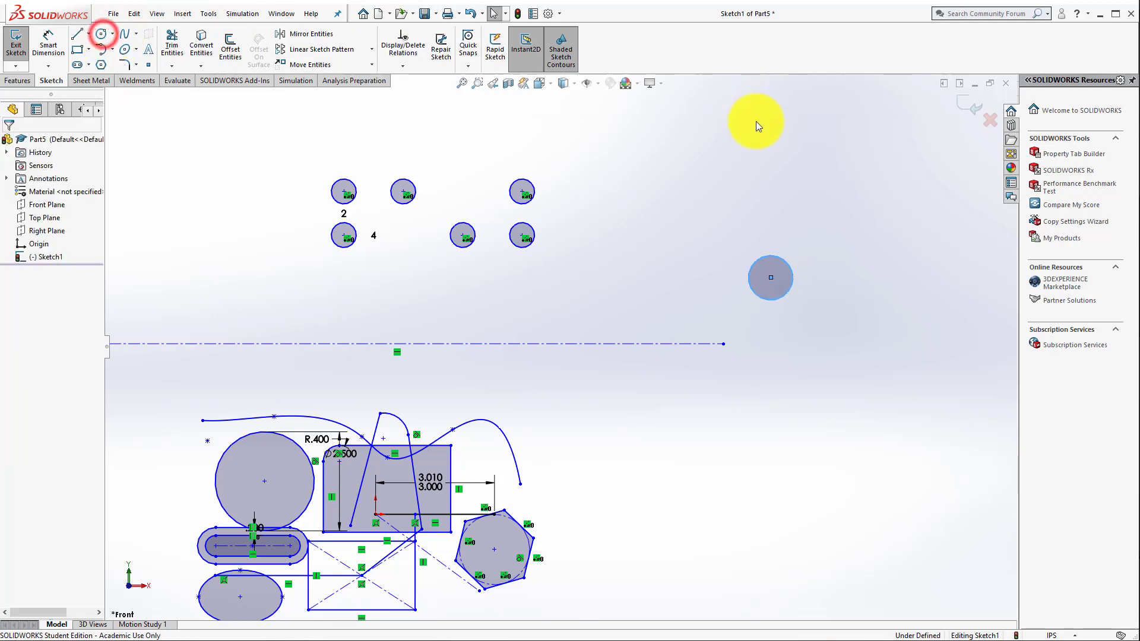
left_click(762, 173)
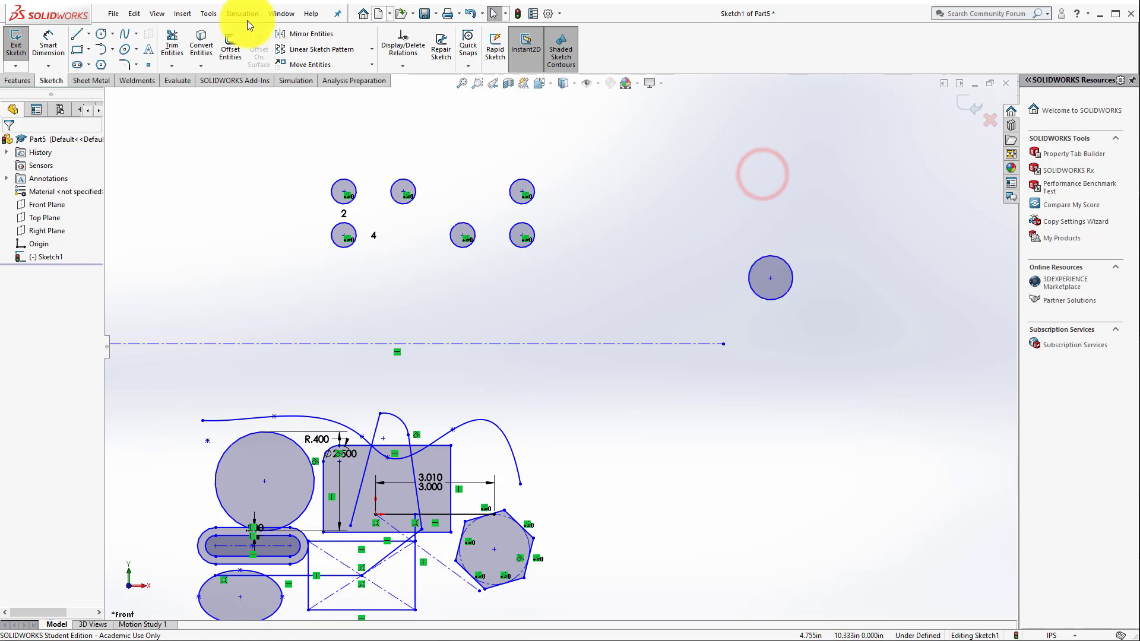
Step: Sketch a circle of about 2.94 in radius centered directly above the 0.56 in radius circle, passing through that circle's center
left_click(100, 35)
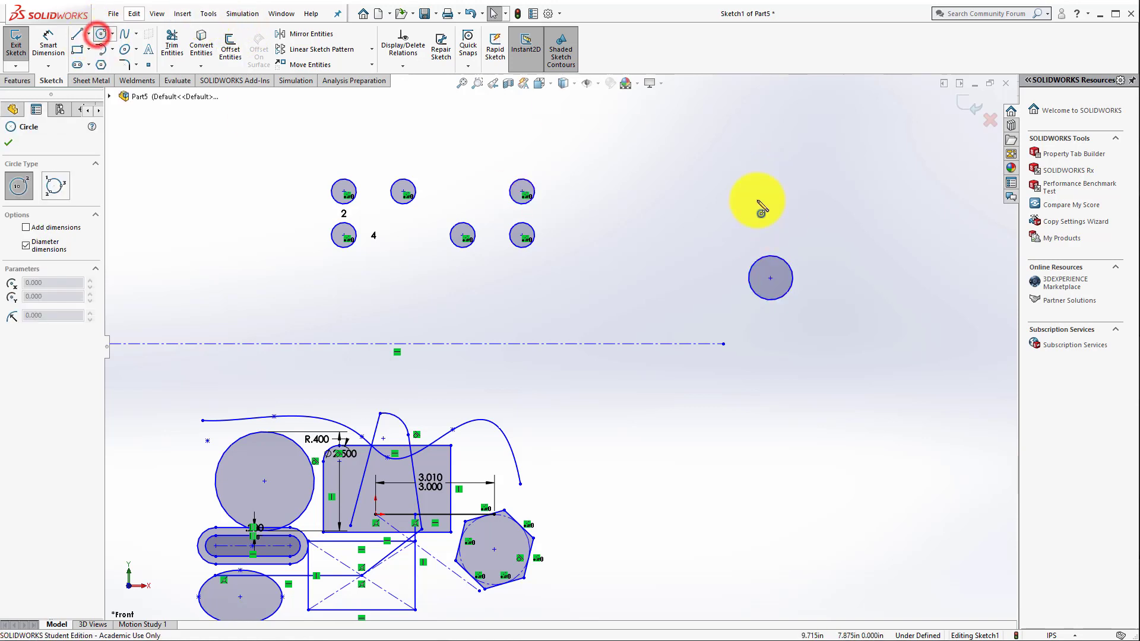
left_click(770, 161)
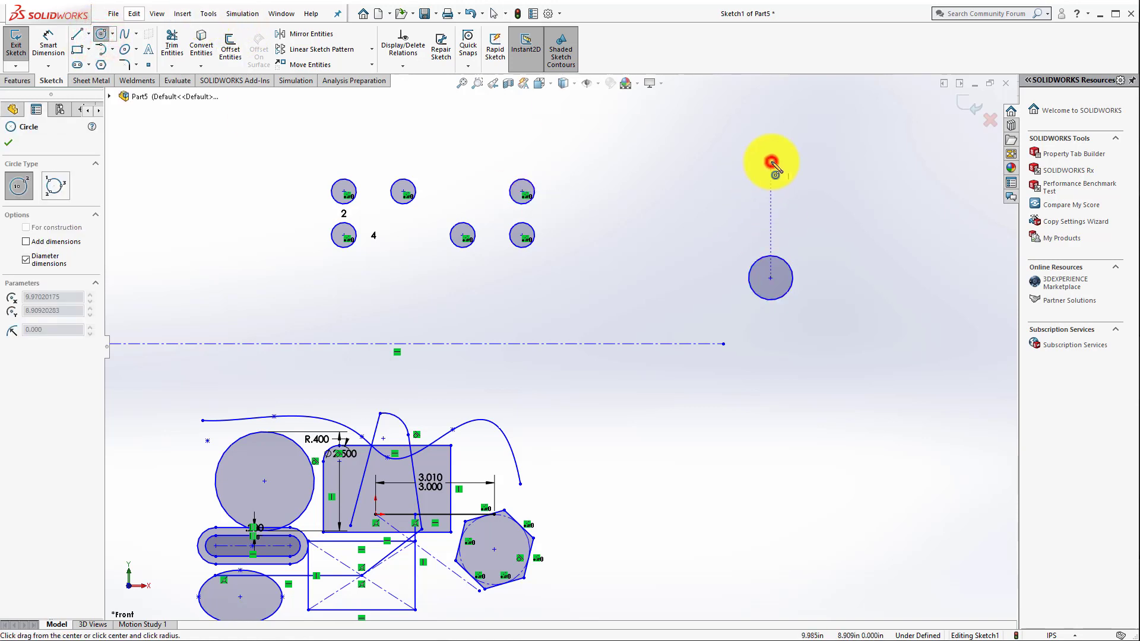
left_click(774, 293)
key("Escape")
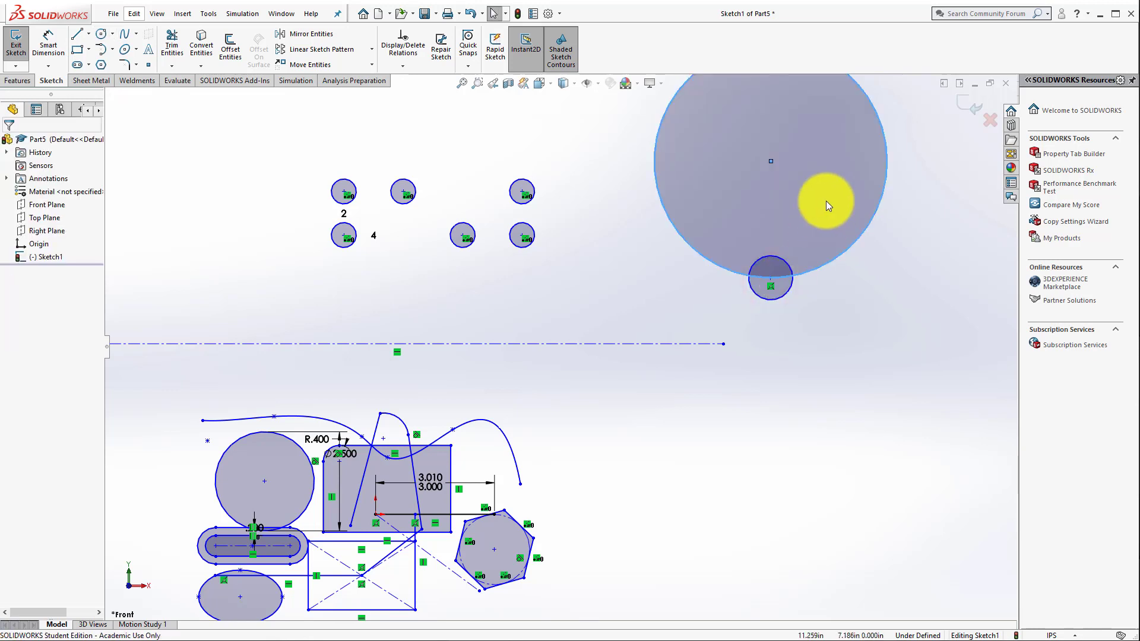
key("f")
left_click(831, 355)
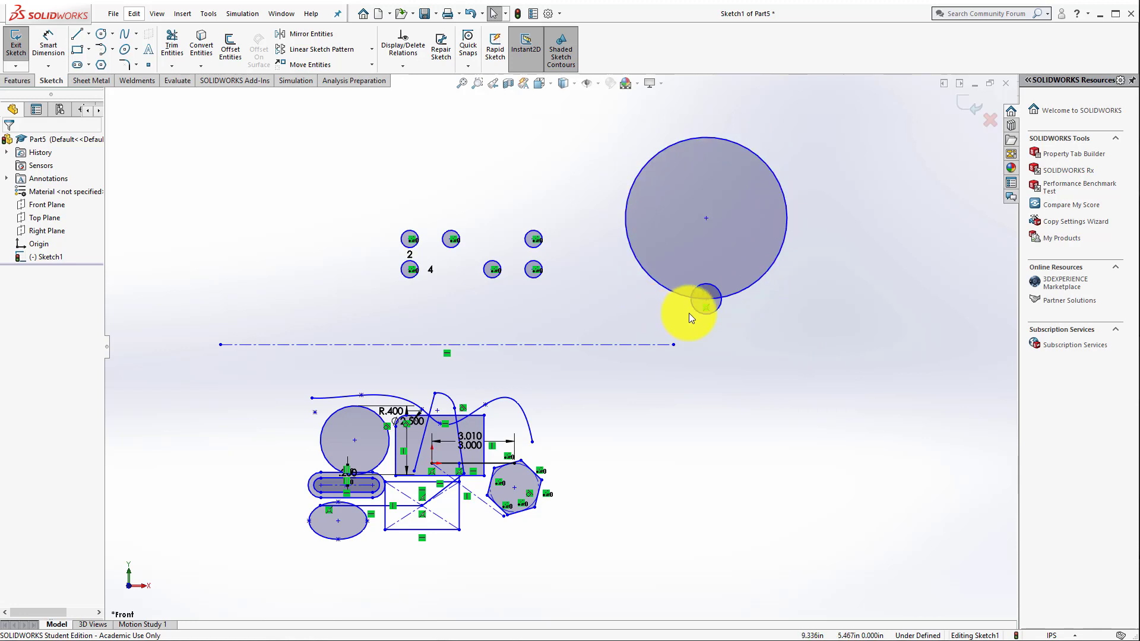
Step: Convert the large circle to construction geometry
left_click(632, 247)
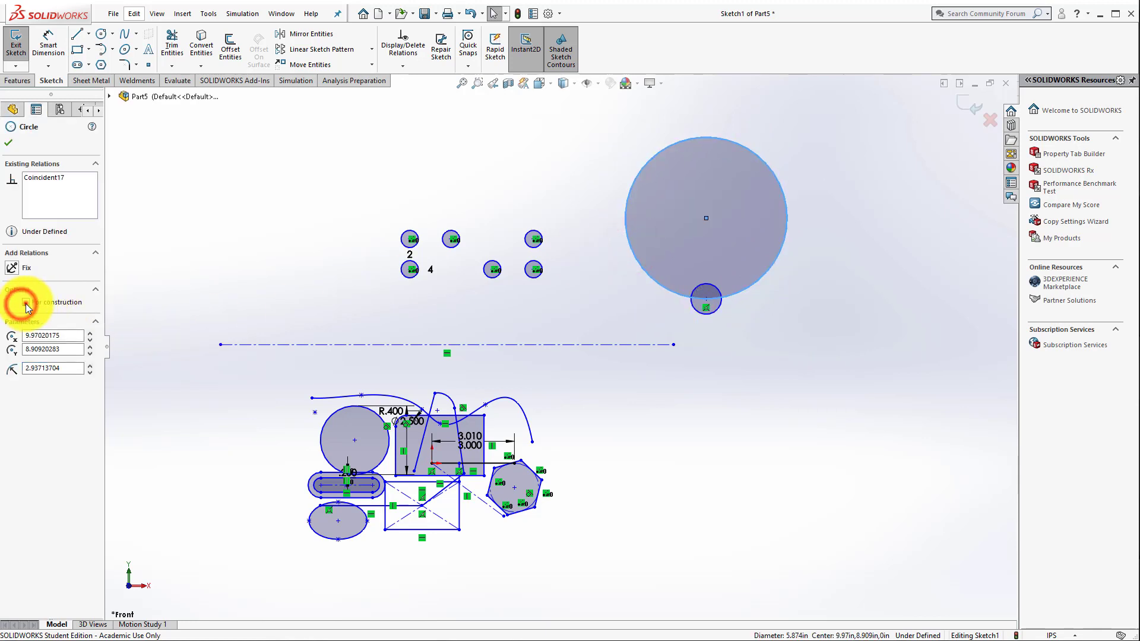
left_click(22, 304)
left_click(865, 325)
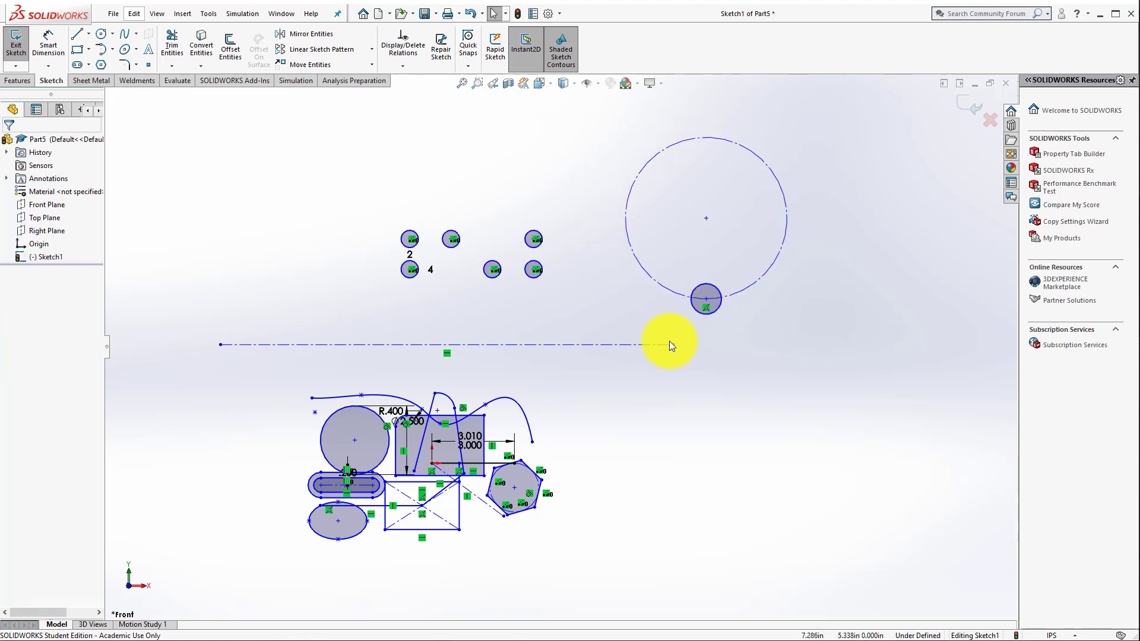
Step: Set up a circular sketch pattern of the small circle about the construction circle's center, with 6 instances over 360 degrees
scroll(518, 184, "down", 4)
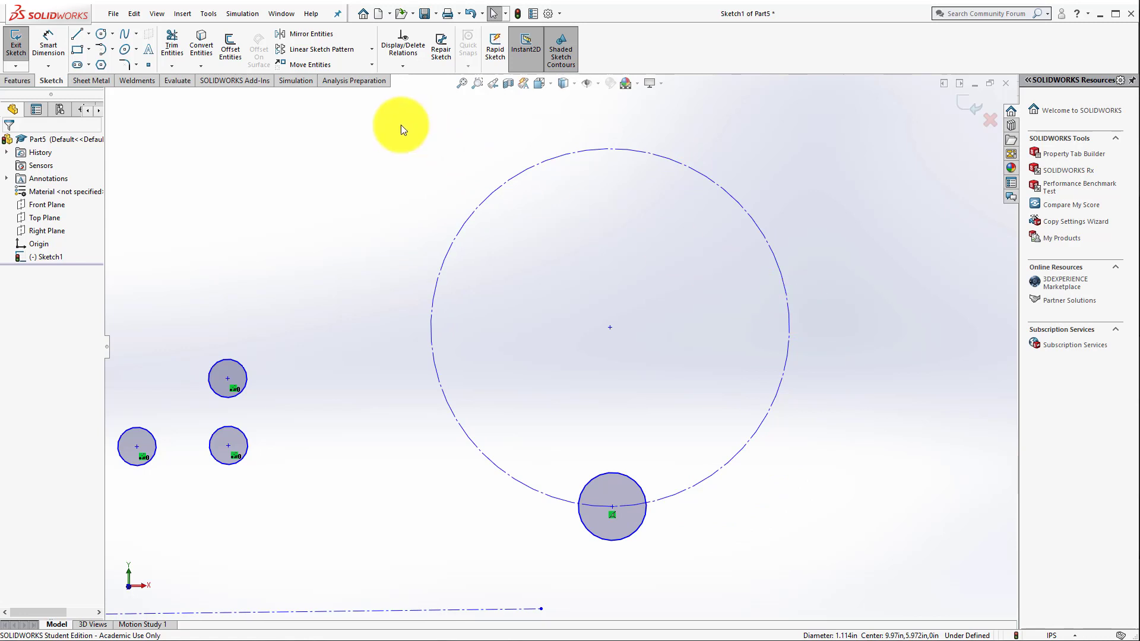
left_click(371, 48)
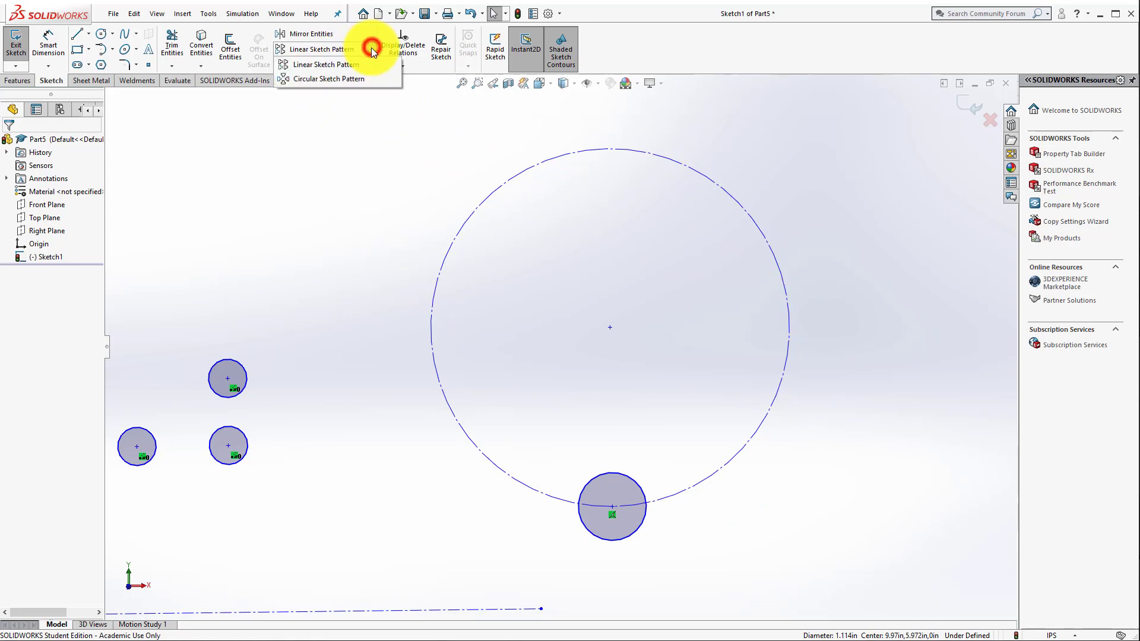
left_click(344, 79)
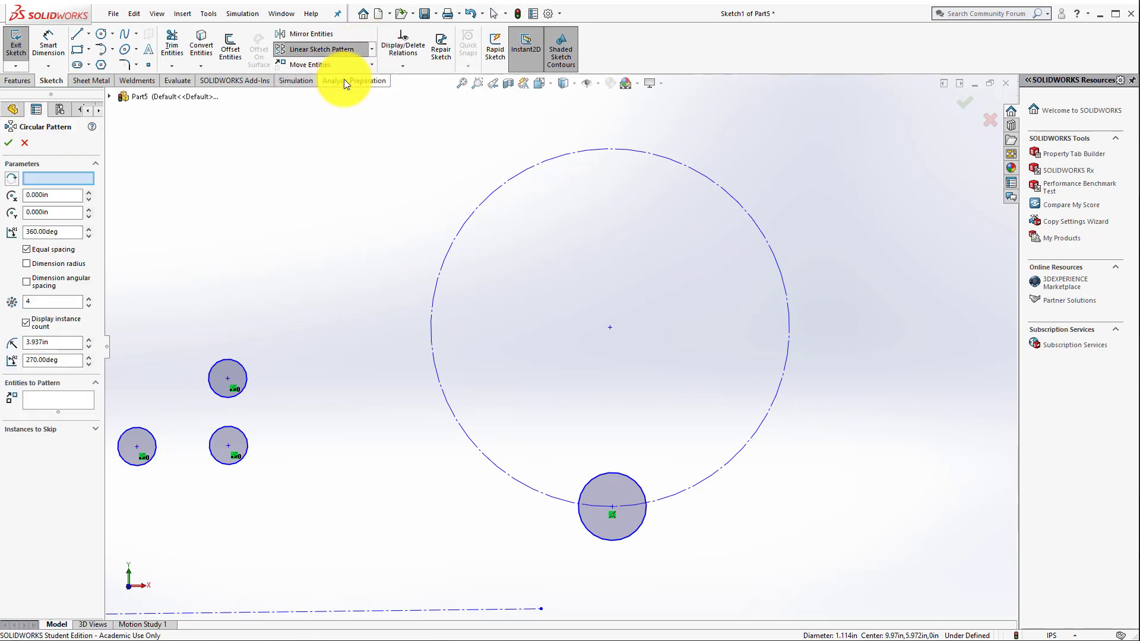
left_click(612, 329)
left_click(78, 177)
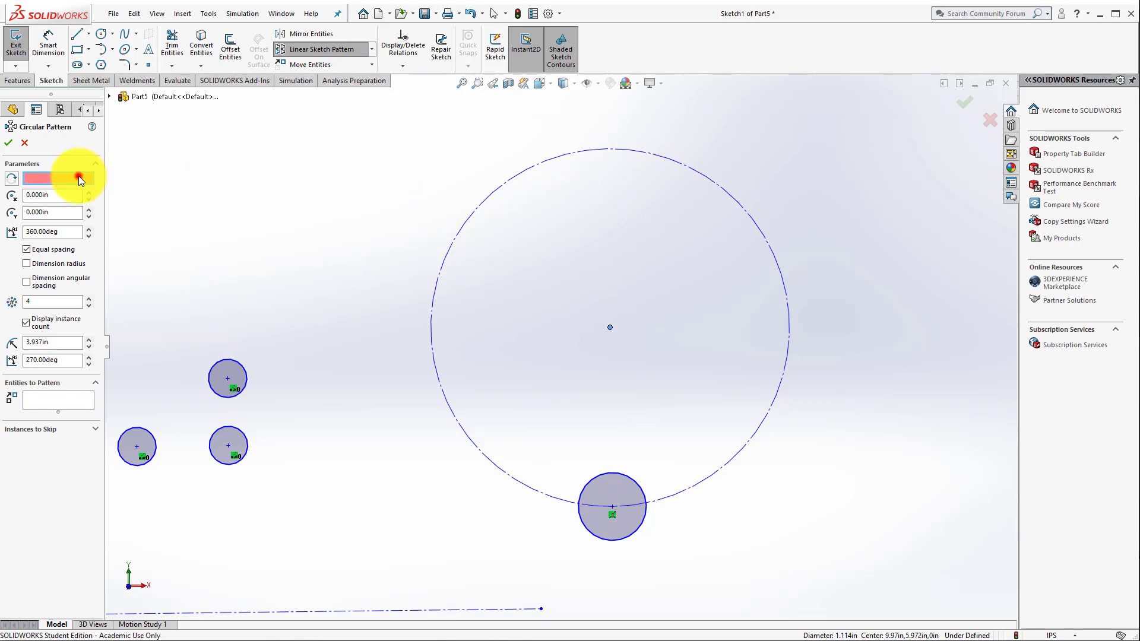
left_click(610, 327)
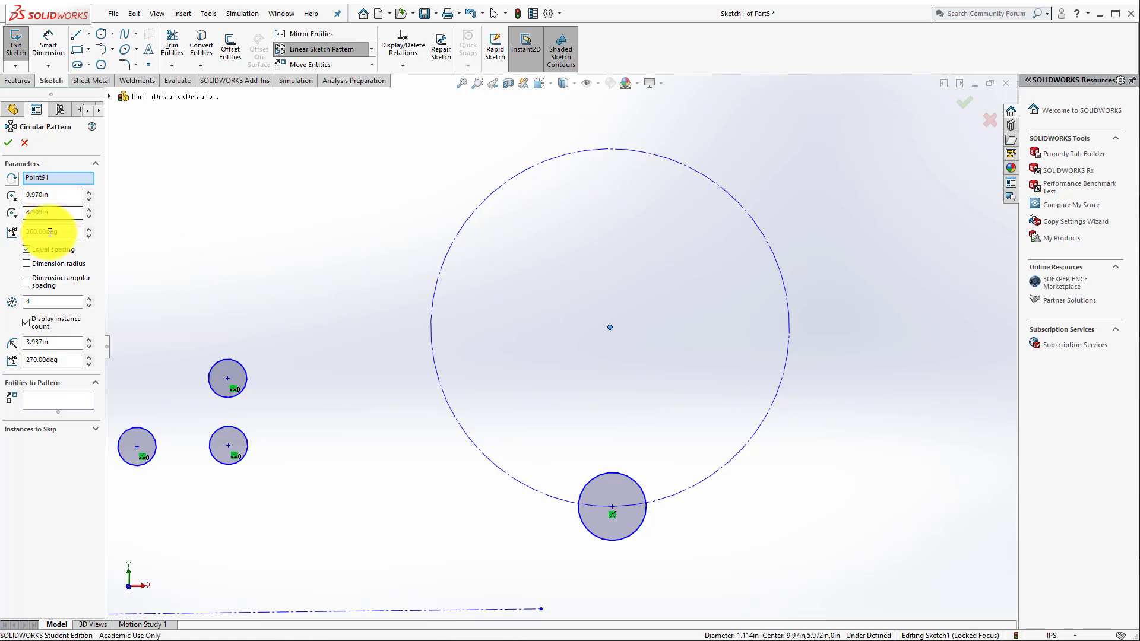
left_click(44, 401)
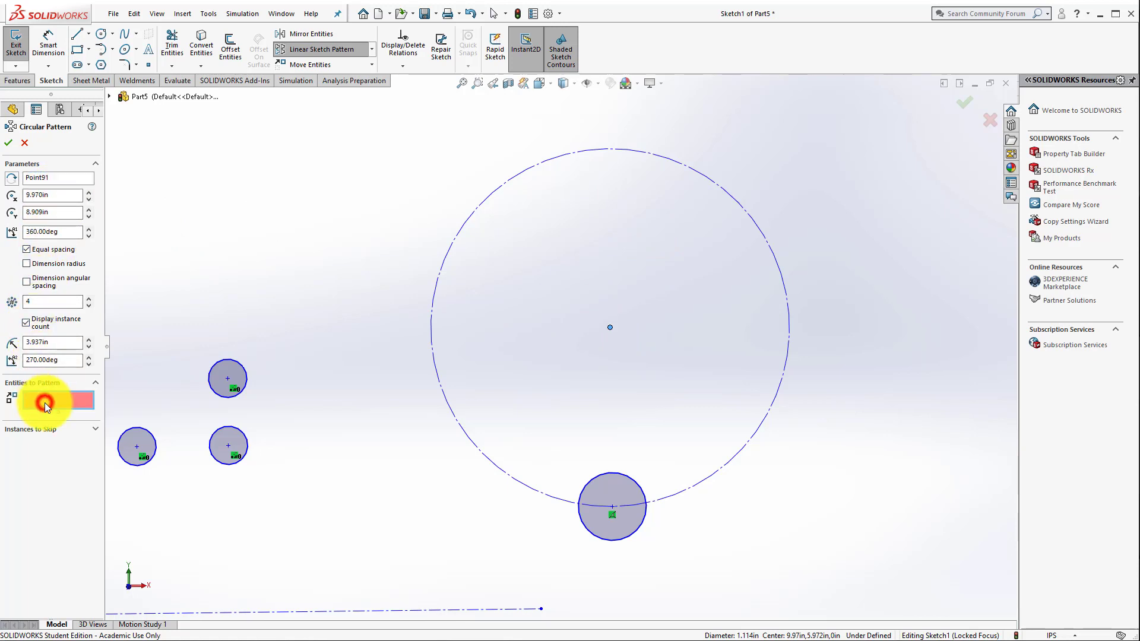
left_click(603, 540)
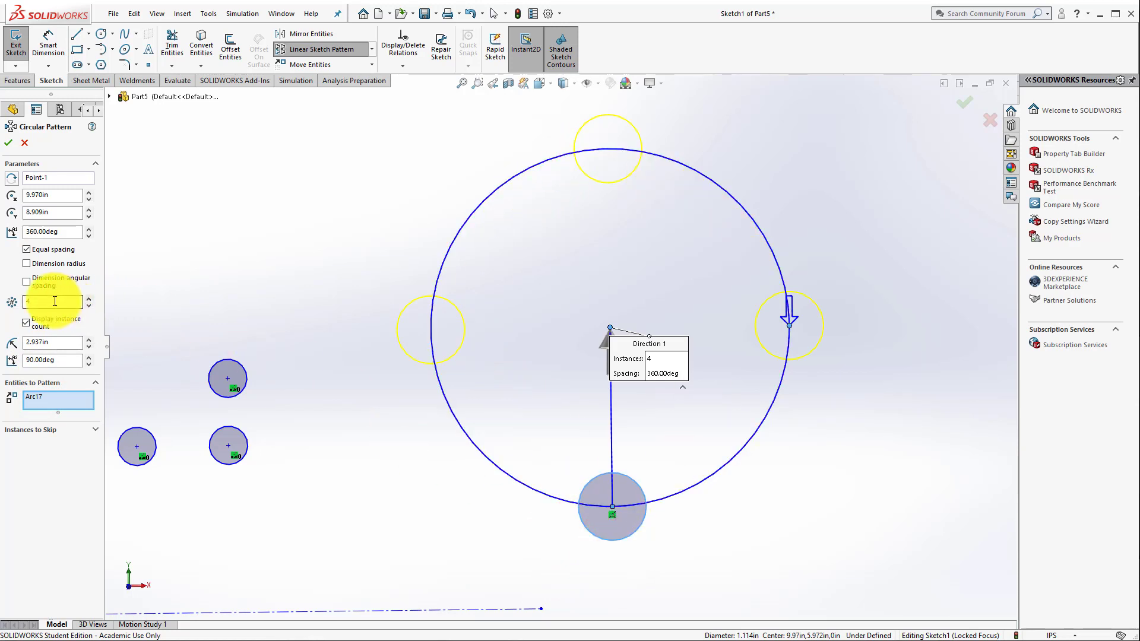
left_click(89, 298)
left_click(88, 298)
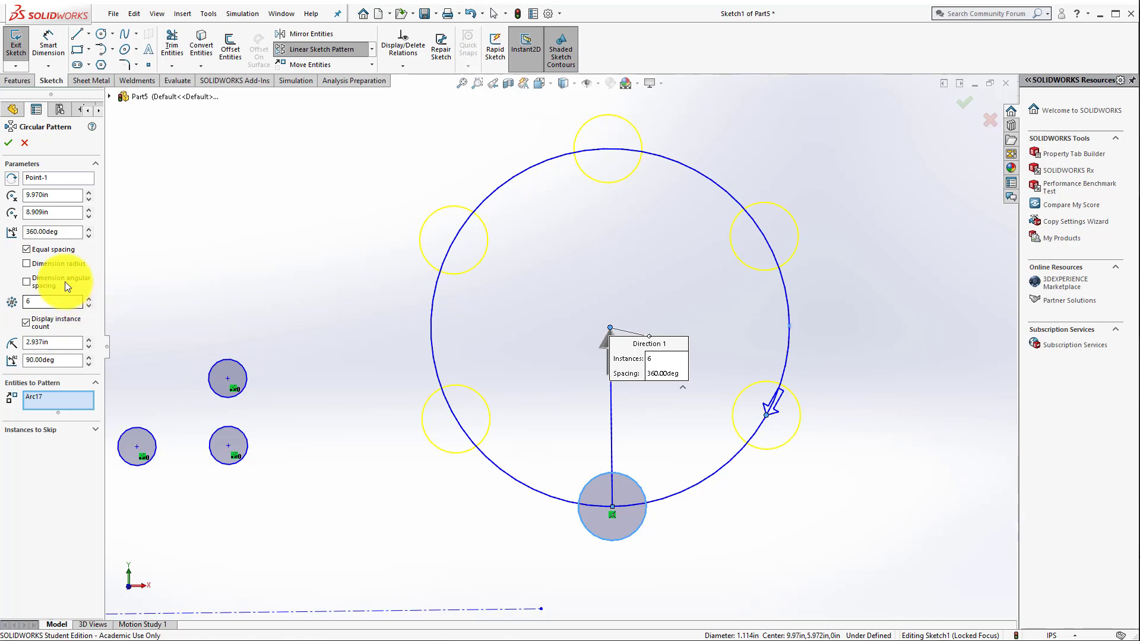
Step: Skip instance (3) in the circular pattern, keep equal spacing, and apply it
left_click(28, 250)
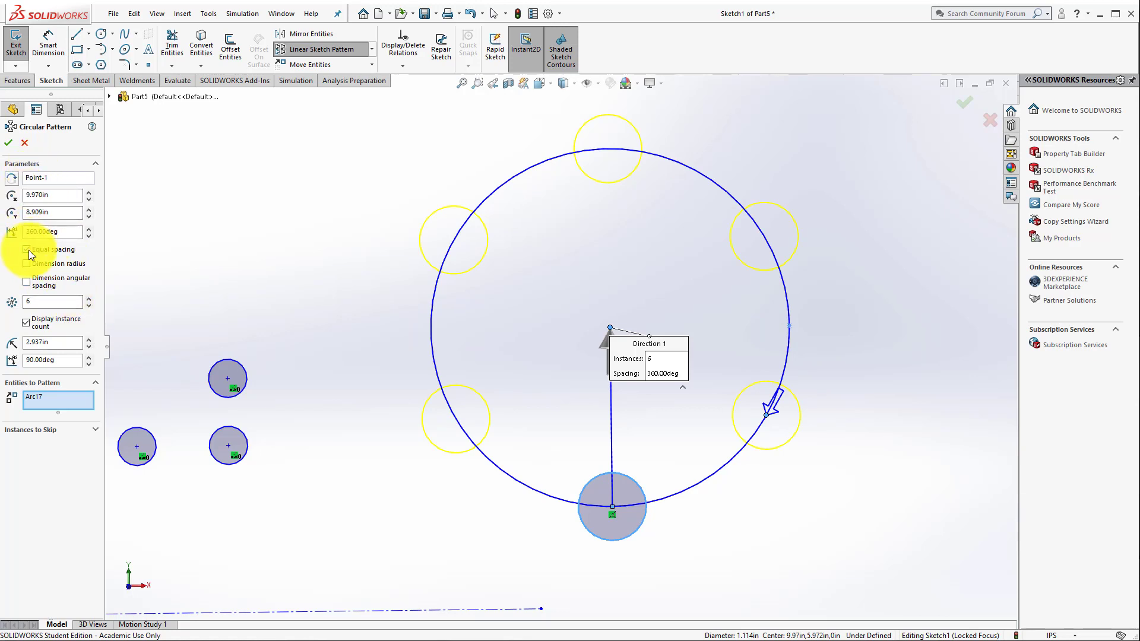
left_click(41, 431)
left_click(48, 451)
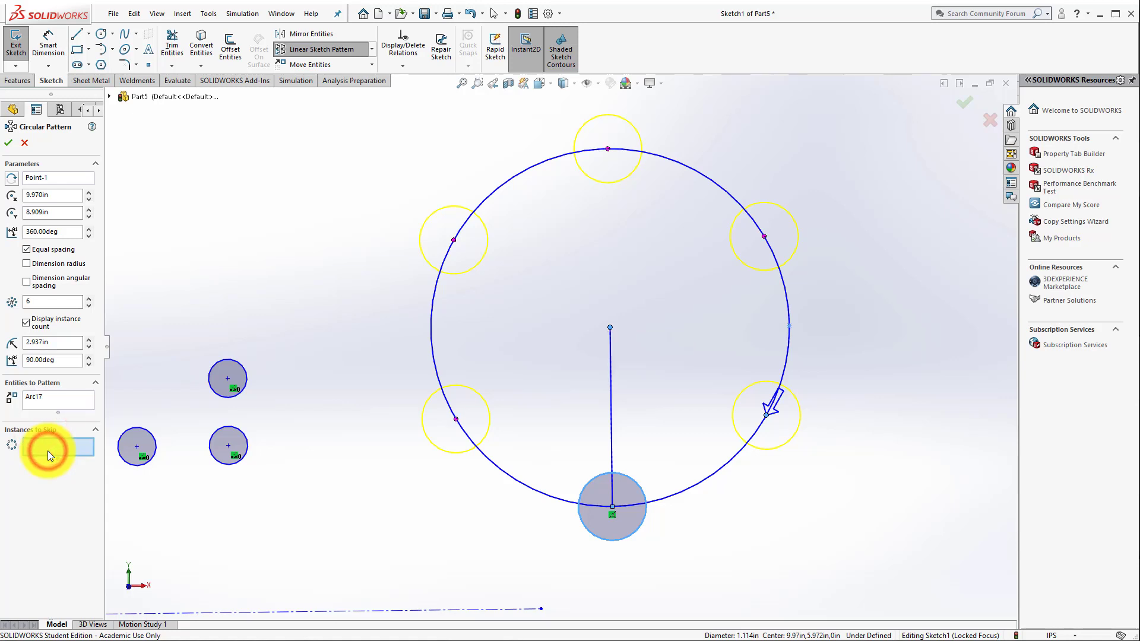
left_click(454, 241)
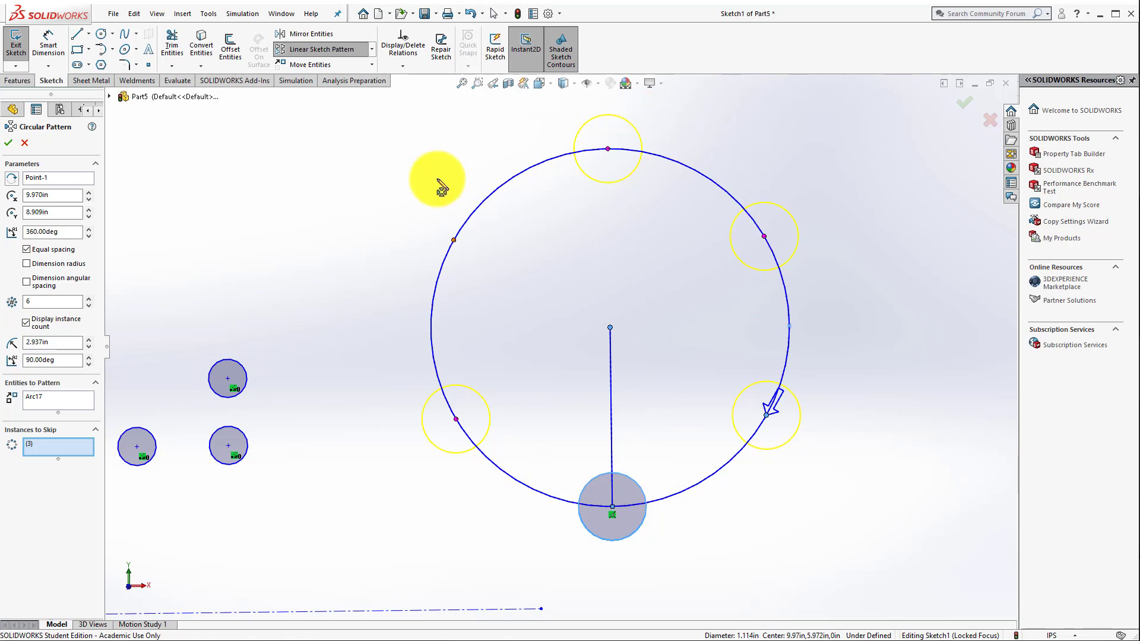
left_click(9, 142)
Step: Move the patterned circles with their construction circle and center point sideways, farther from the linear pattern, using From/To with relations kept
scroll(369, 258, "up", 5)
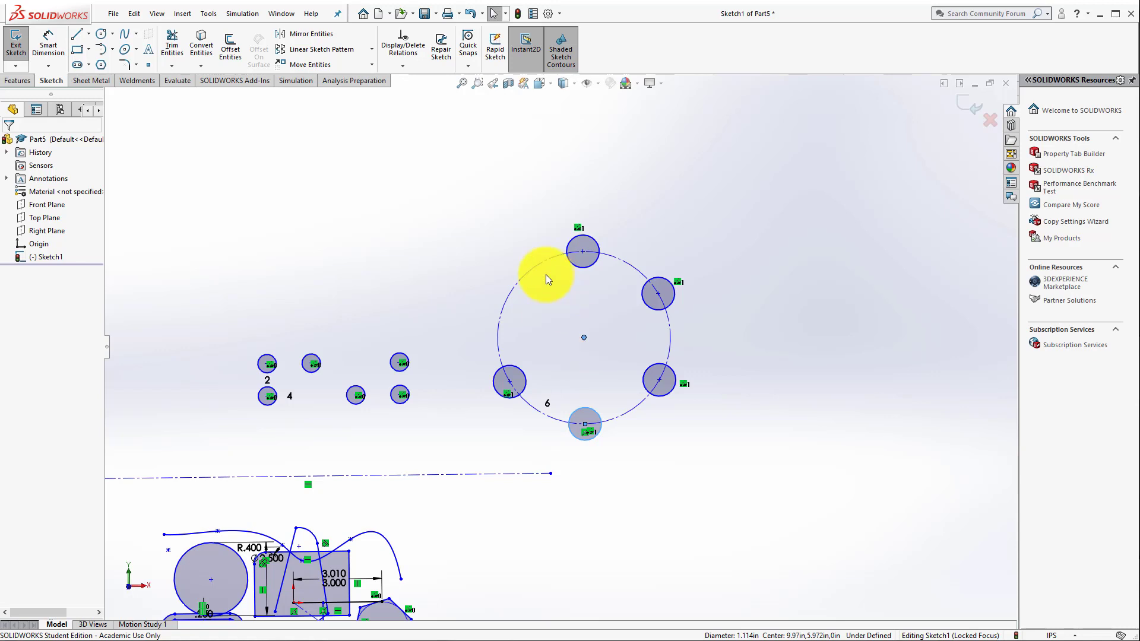
left_click(319, 66)
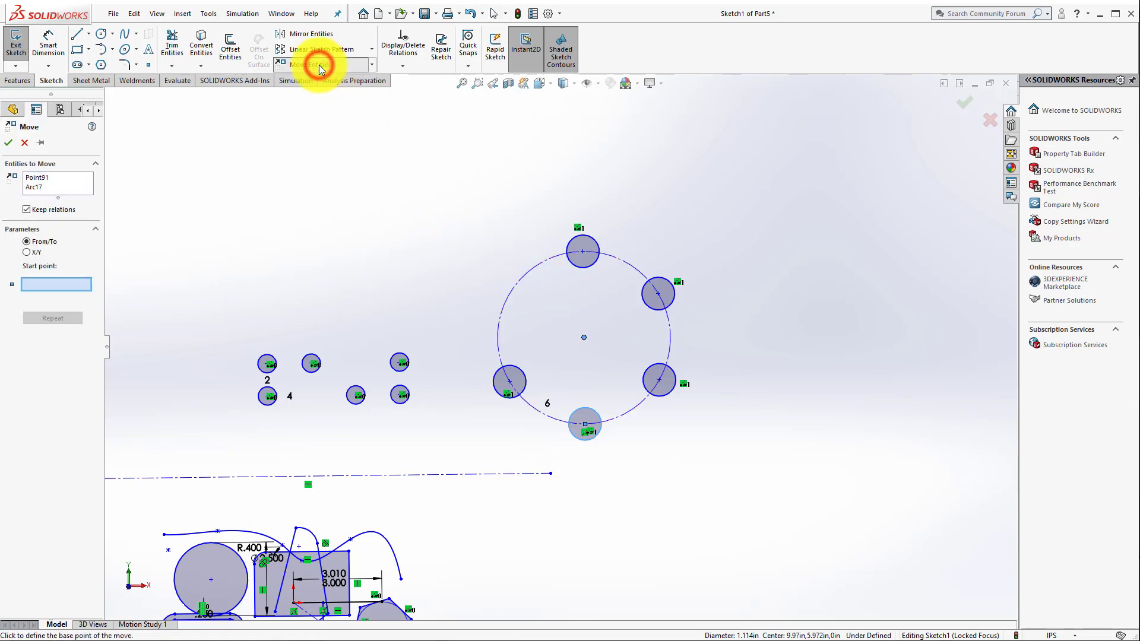
right_click(76, 181)
left_click(107, 186)
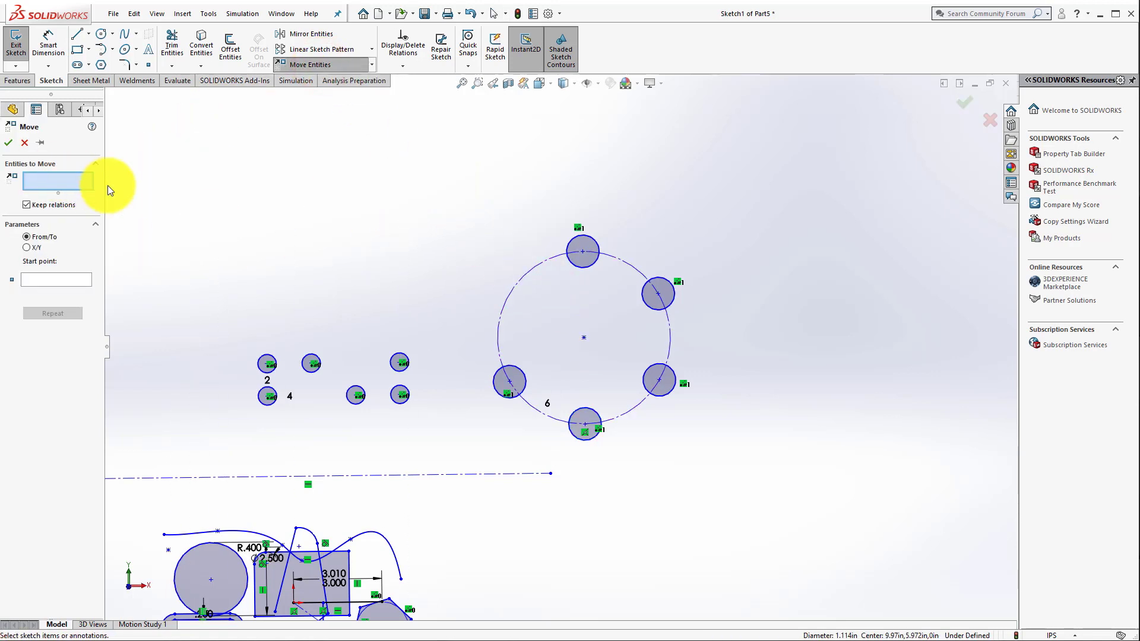
left_click_drag(467, 185, 752, 461)
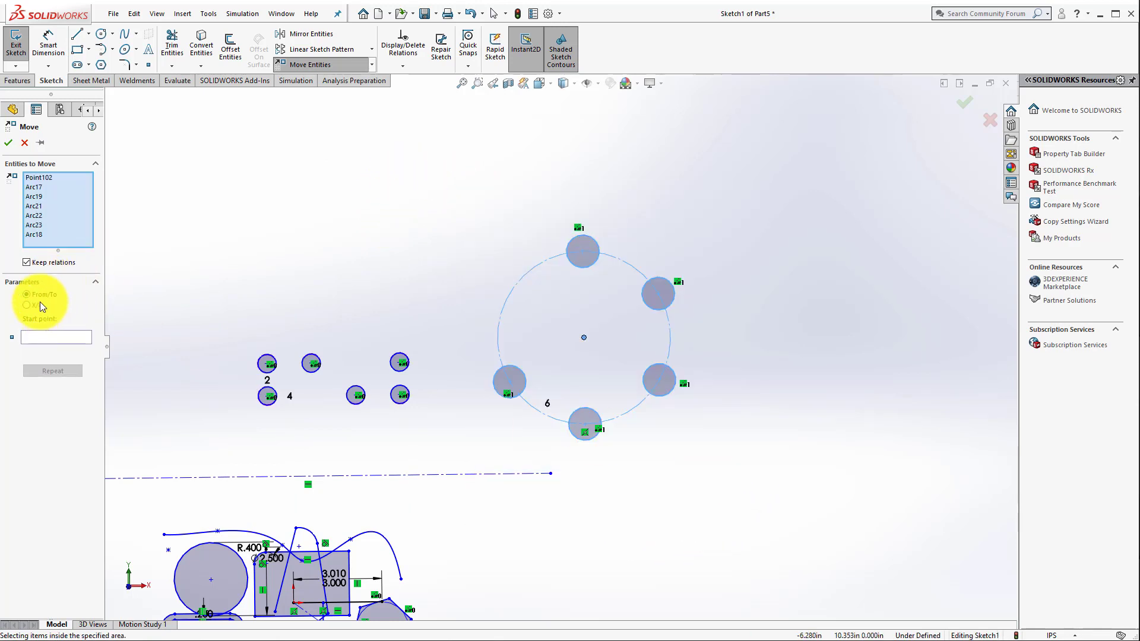
left_click(556, 340)
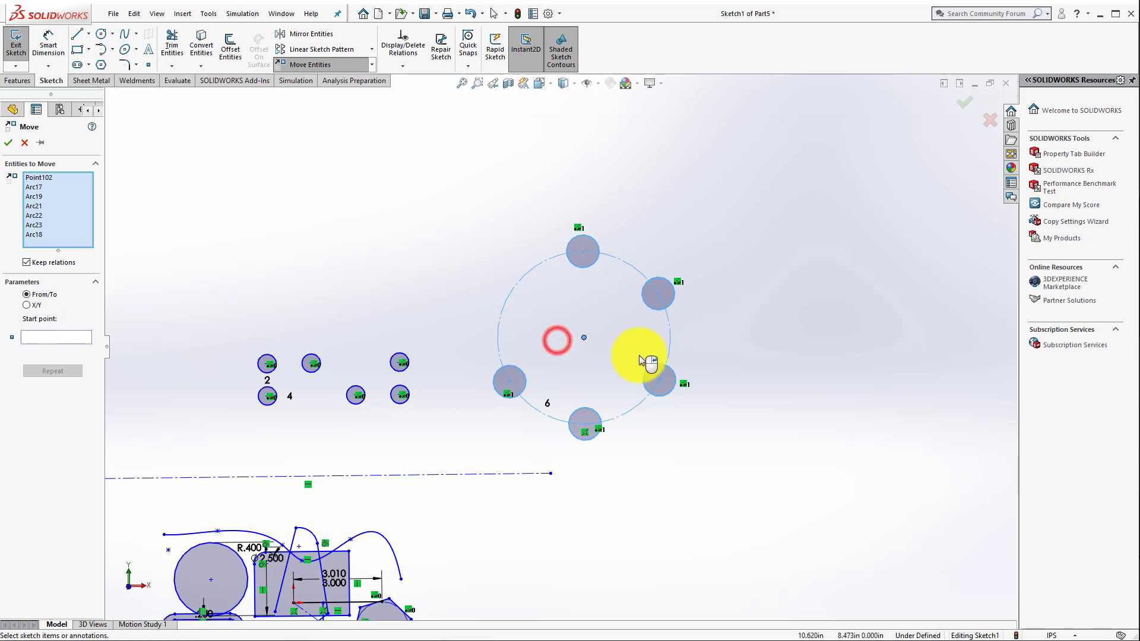
left_click(766, 342)
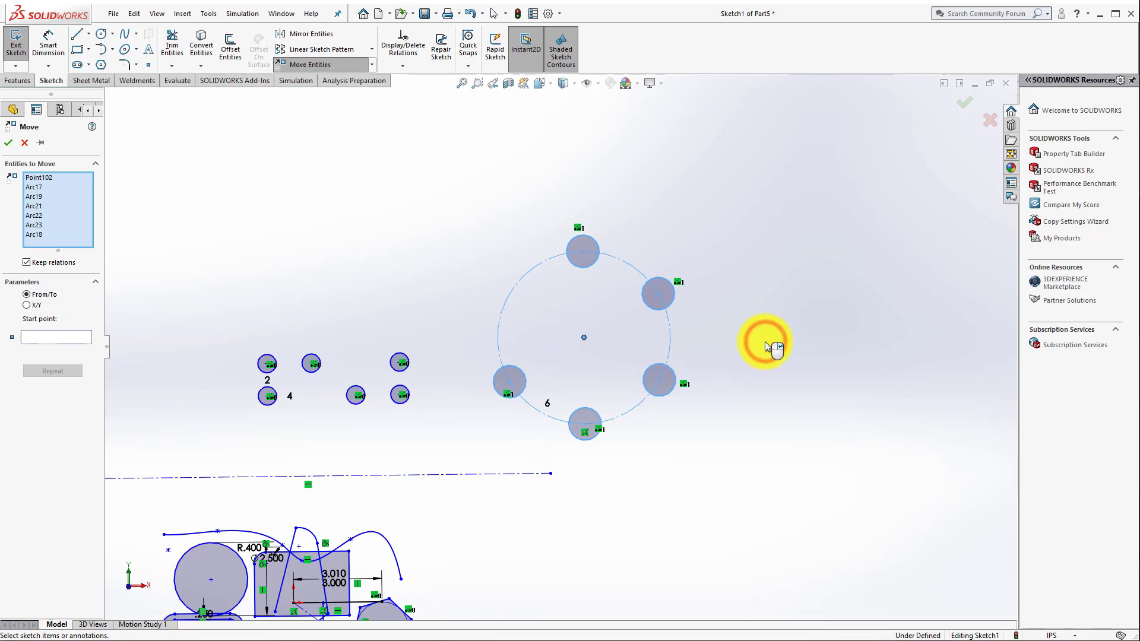
left_click(37, 336)
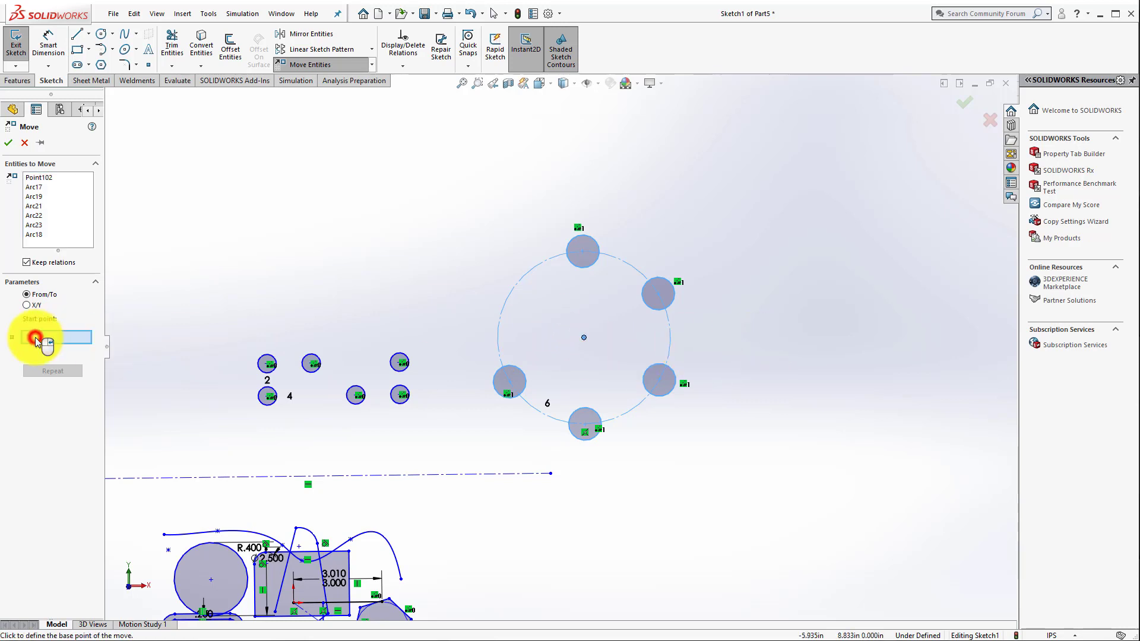
left_click(454, 323)
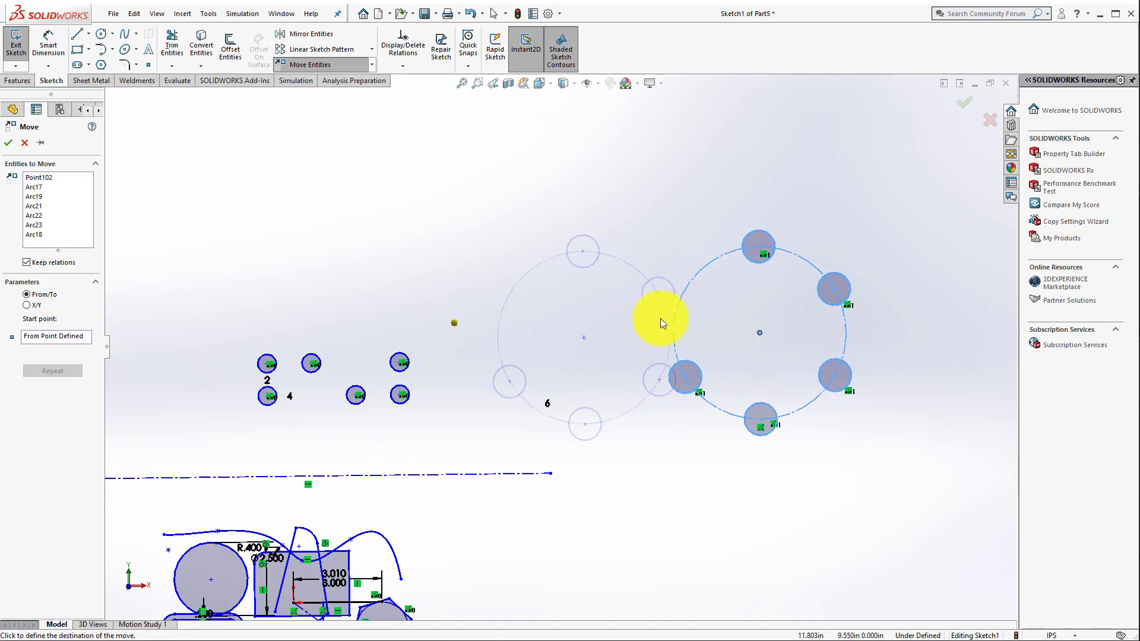
left_click(732, 328)
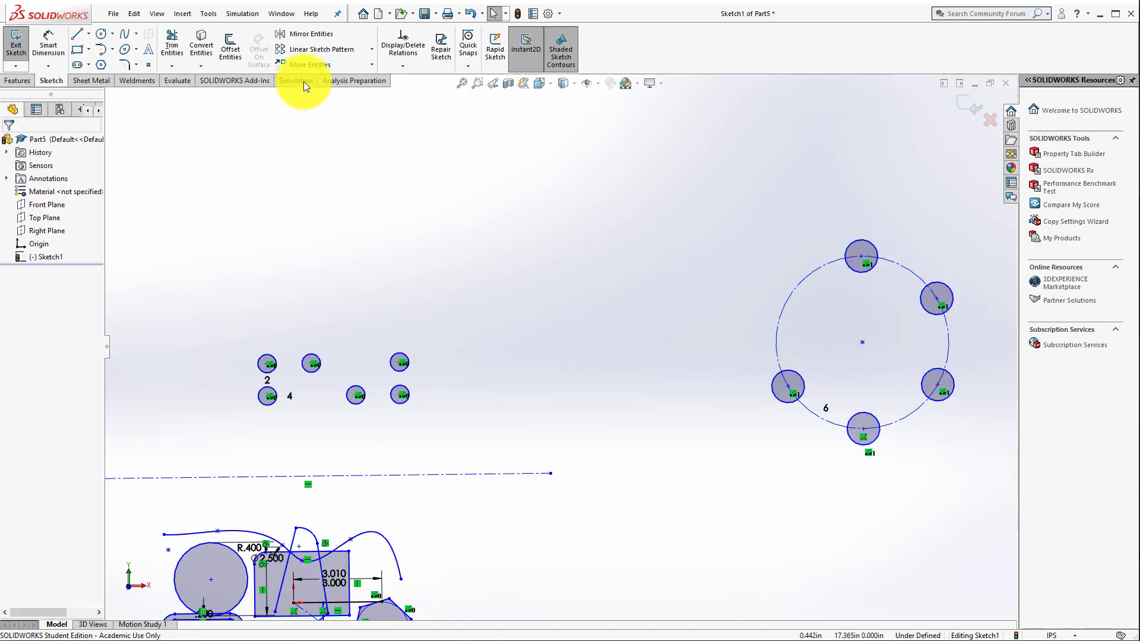
Step: Copy the six circles of the linear pattern to a spot just above the originals, using From/To placement
left_click(372, 64)
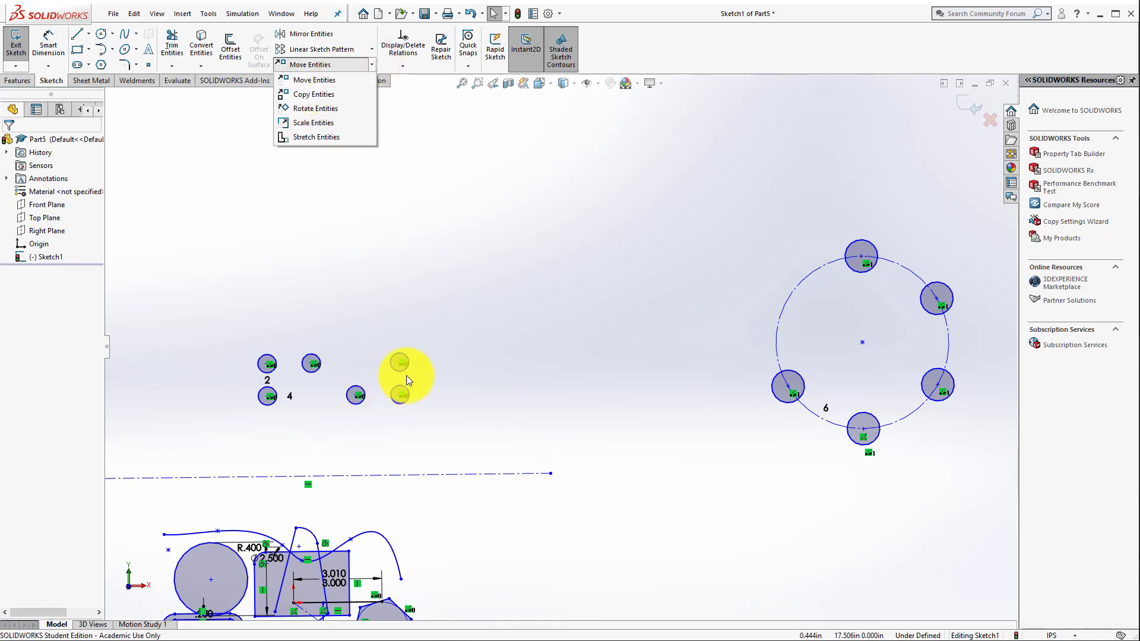
left_click(307, 94)
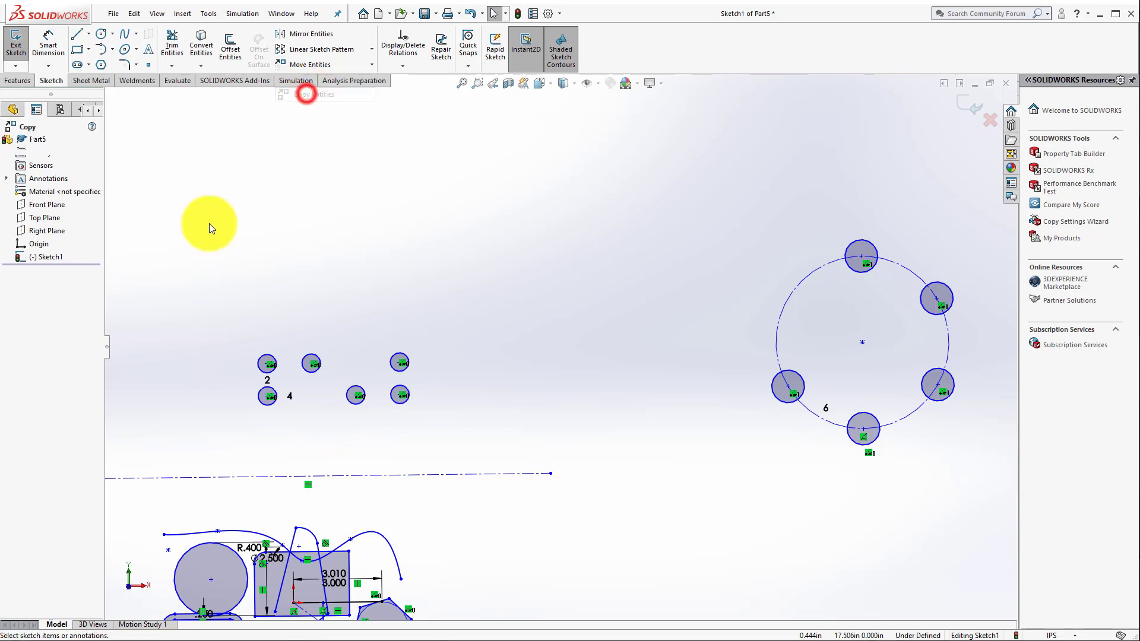
left_click_drag(180, 269, 492, 437)
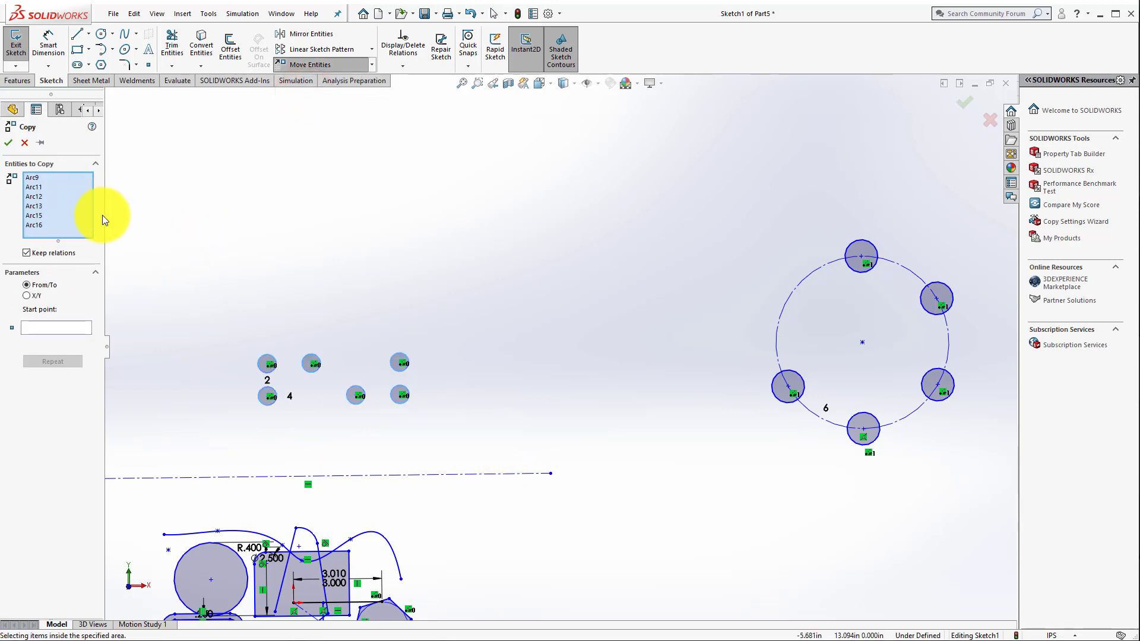
left_click(50, 327)
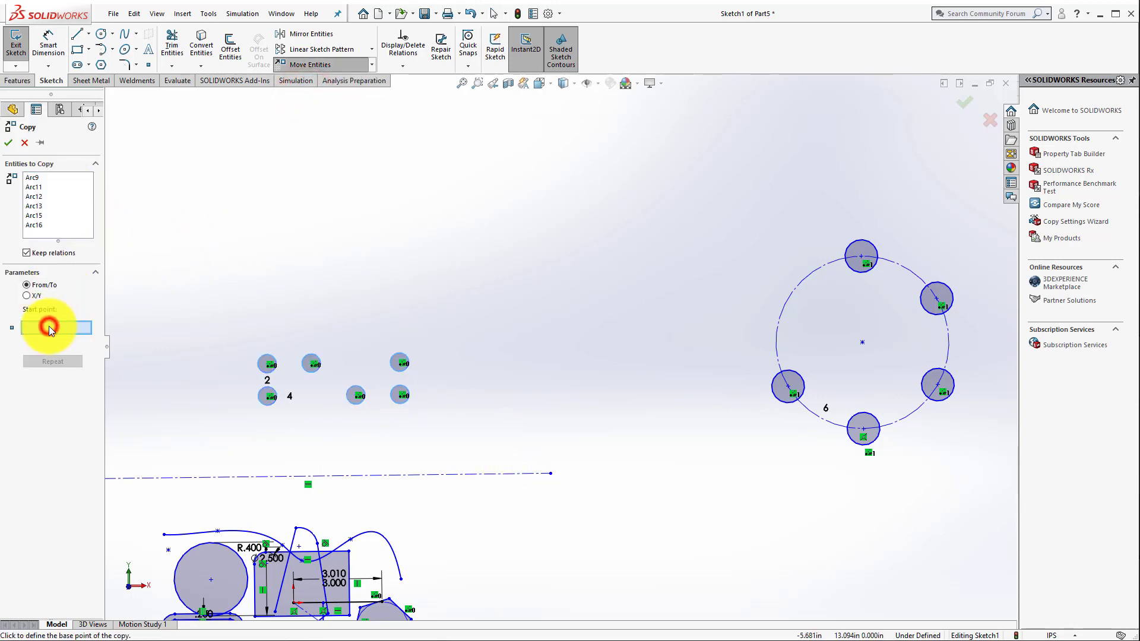
left_click(279, 328)
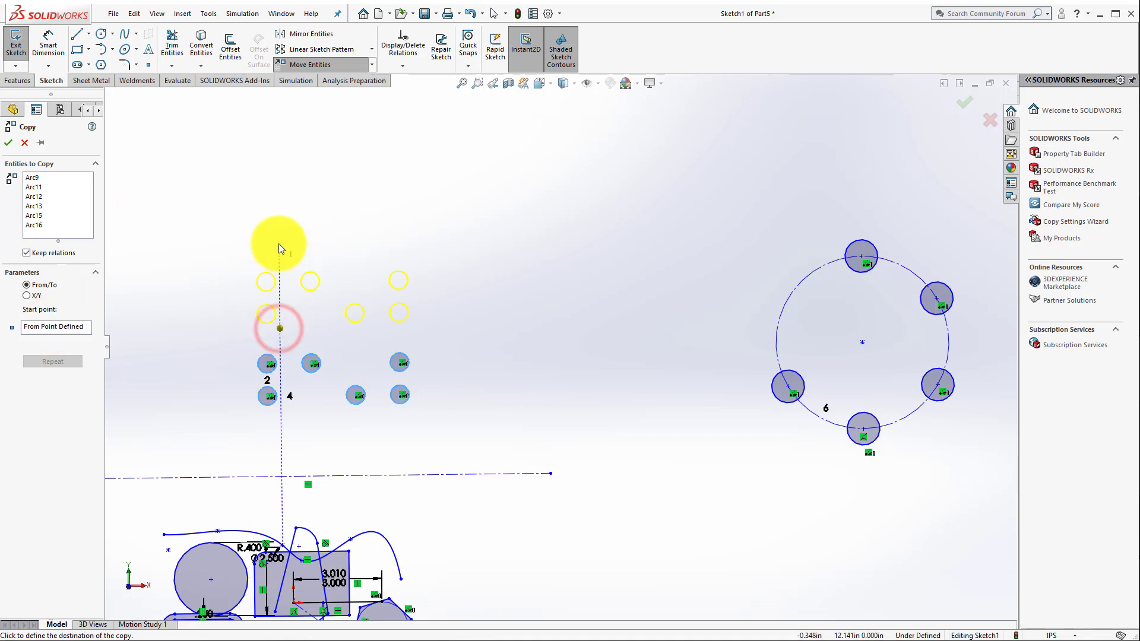
left_click(293, 208)
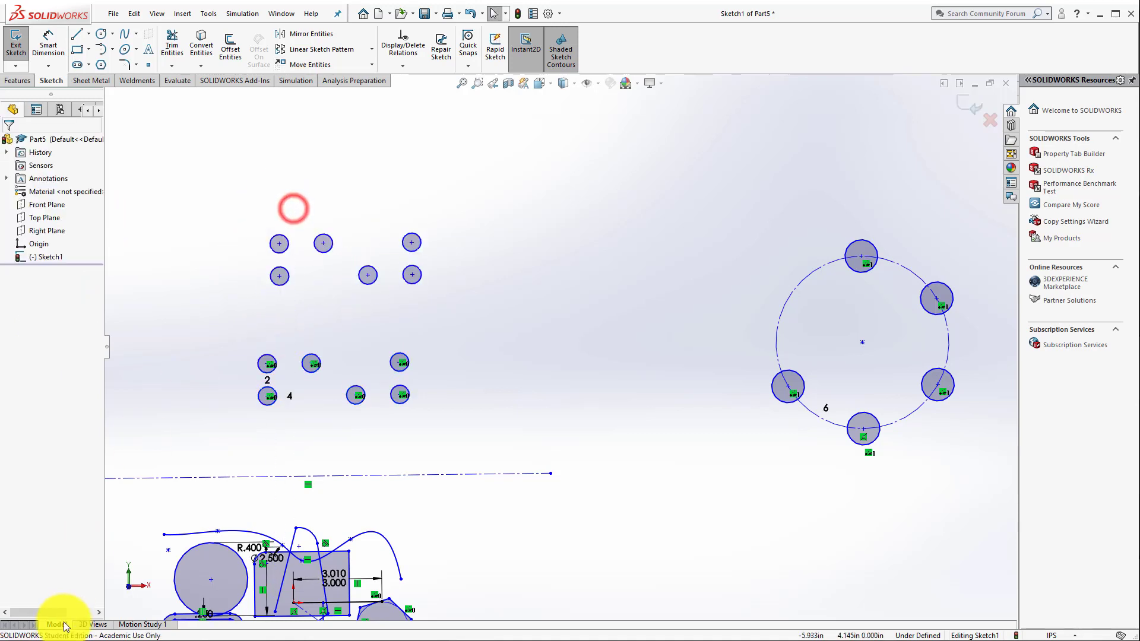
left_click(368, 66)
left_click(368, 66)
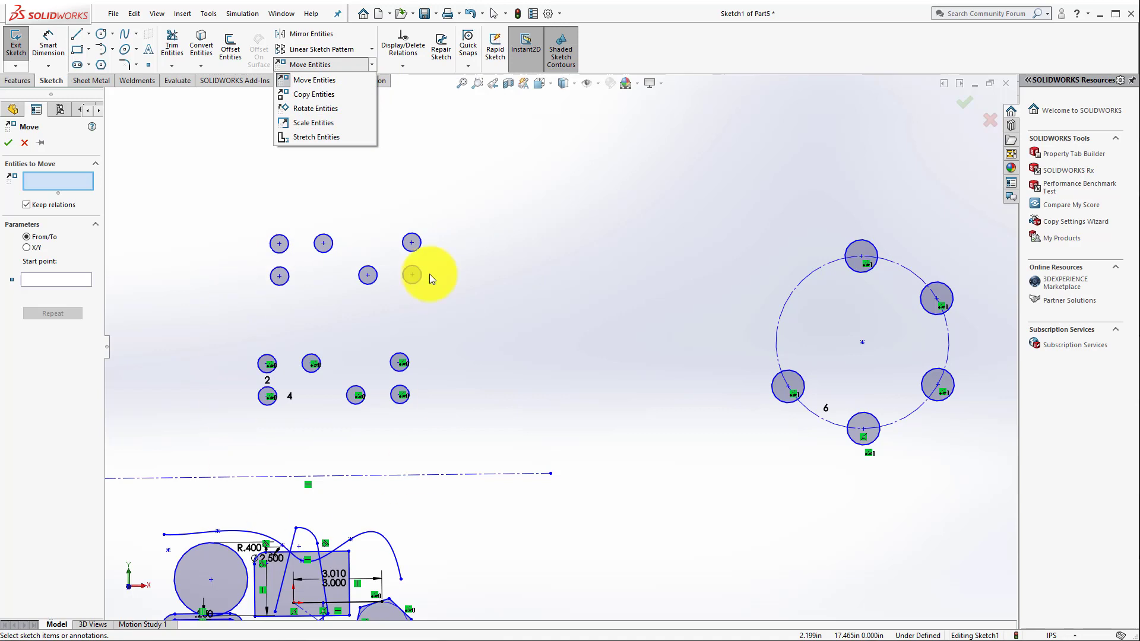
left_click(726, 169)
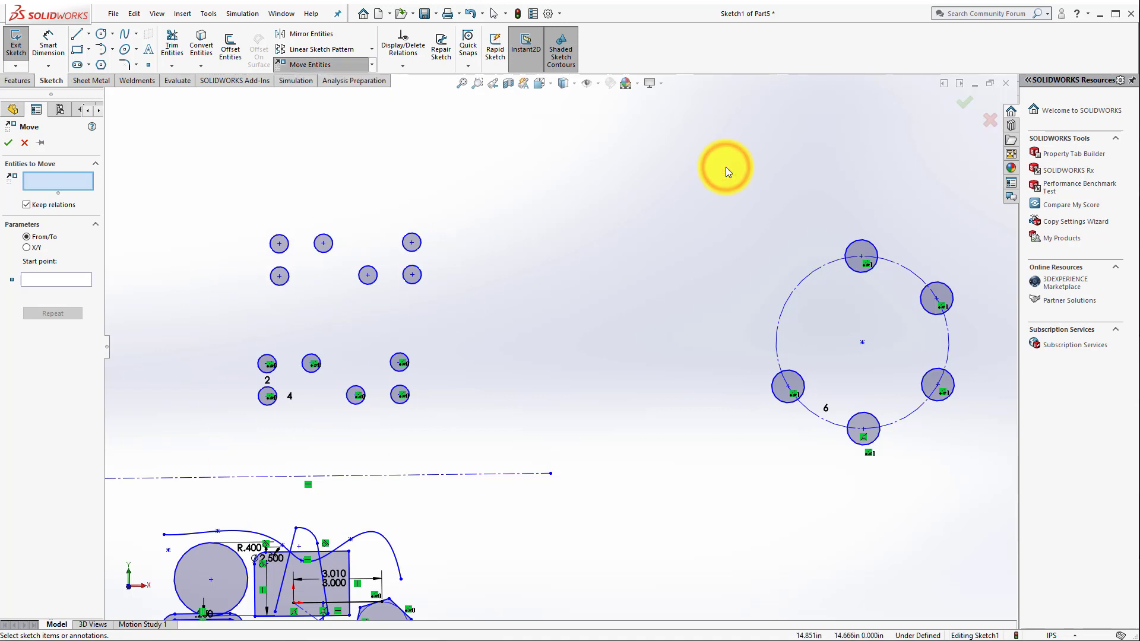
left_click(970, 106)
Step: Exit the sketch, keeping all its changes
scroll(560, 379, "up", 5)
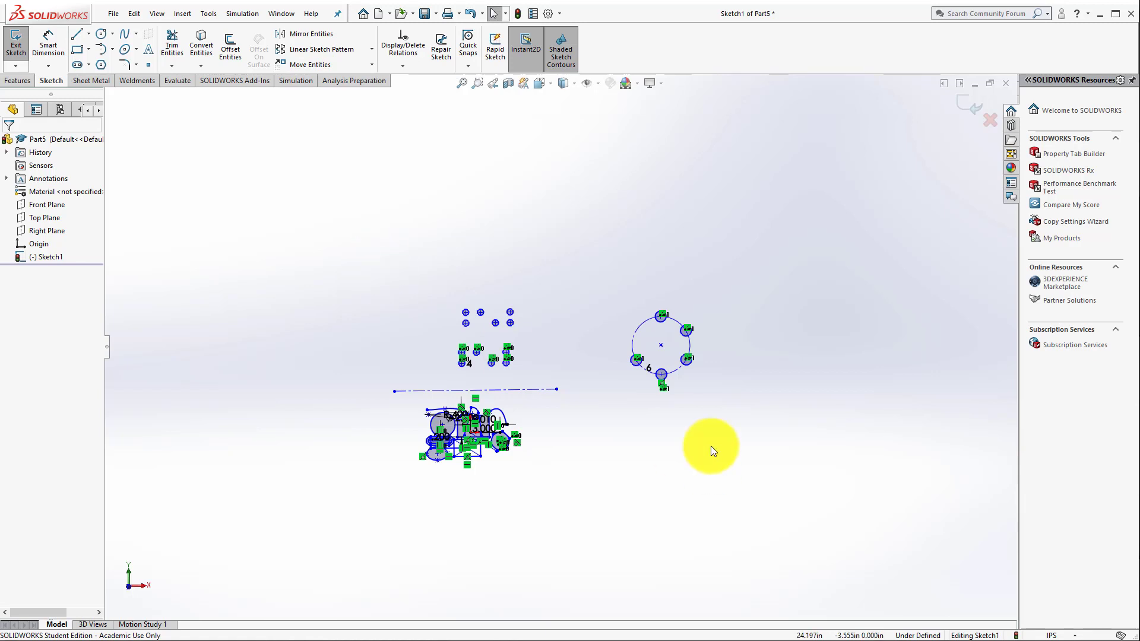
left_click(970, 106)
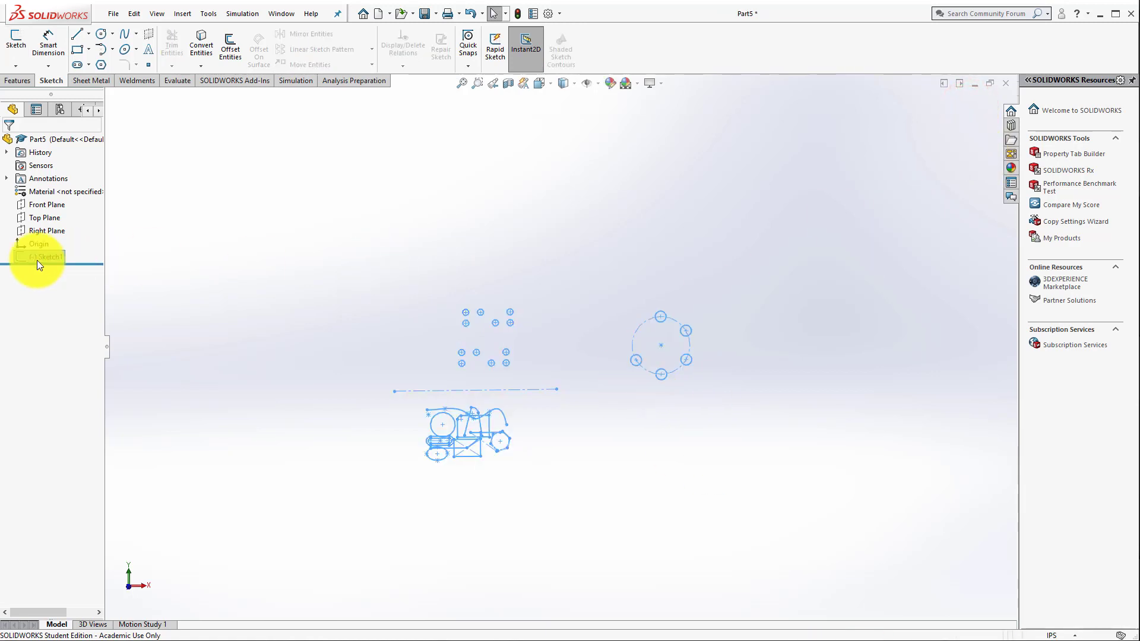
scroll(541, 377, "down", 4)
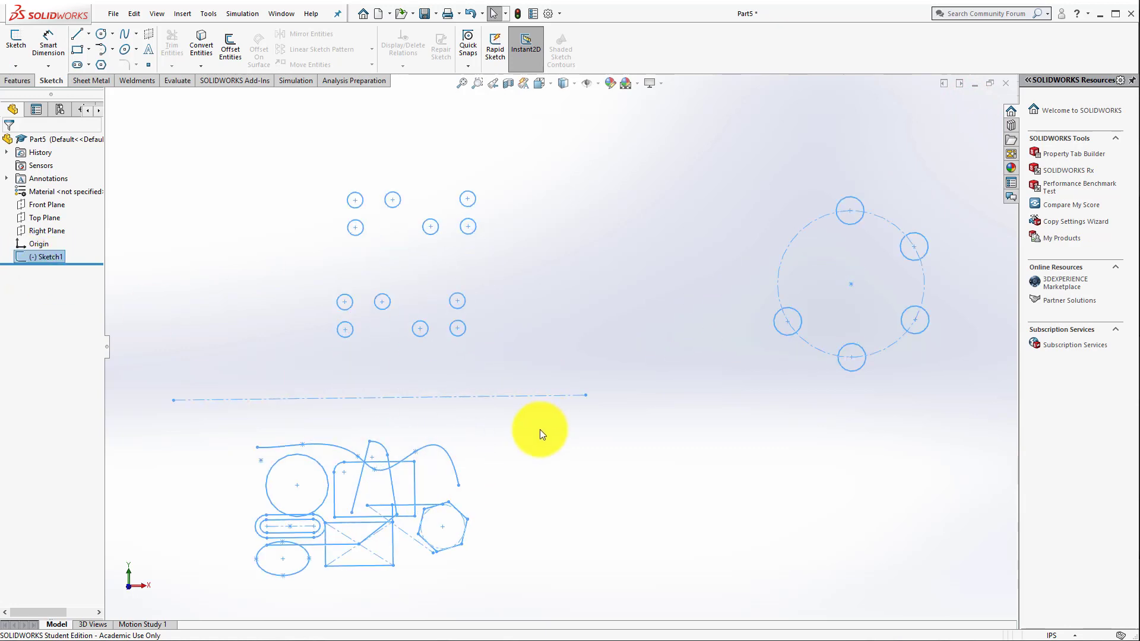